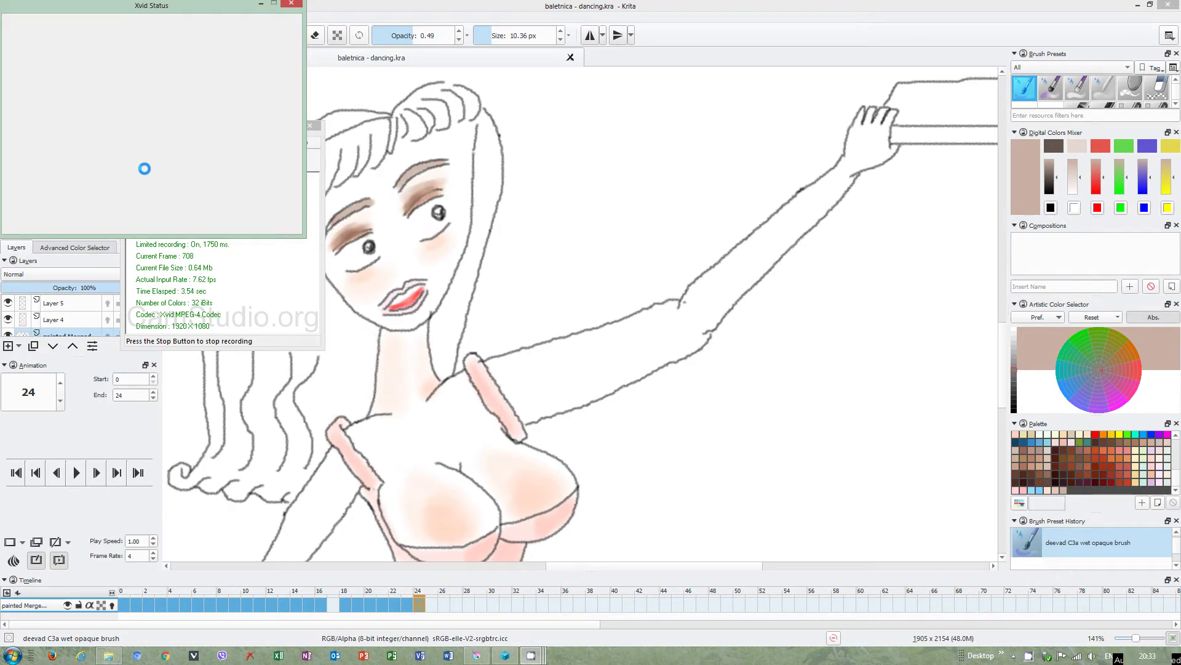
- Close the recorder status window and bring the Krita drawing window forward
{"action": "left_click", "coordinate": [273, 6]}
{"action": "left_click", "coordinate": [281, 126]}
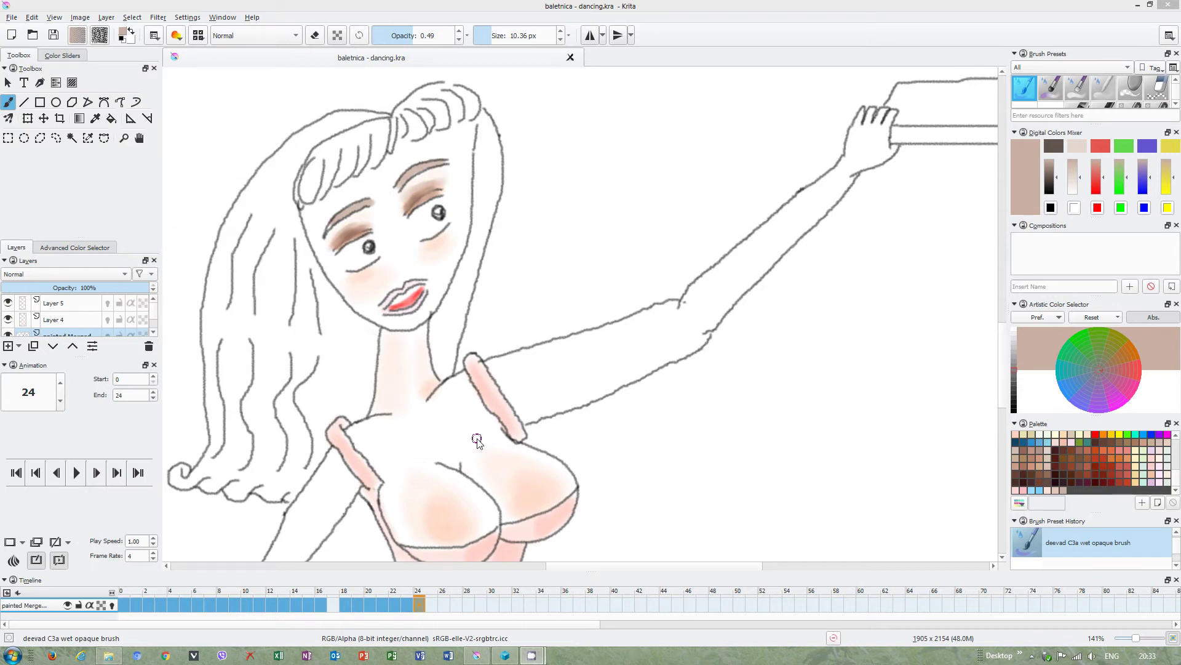
{"action": "left_click", "coordinate": [592, 151]}
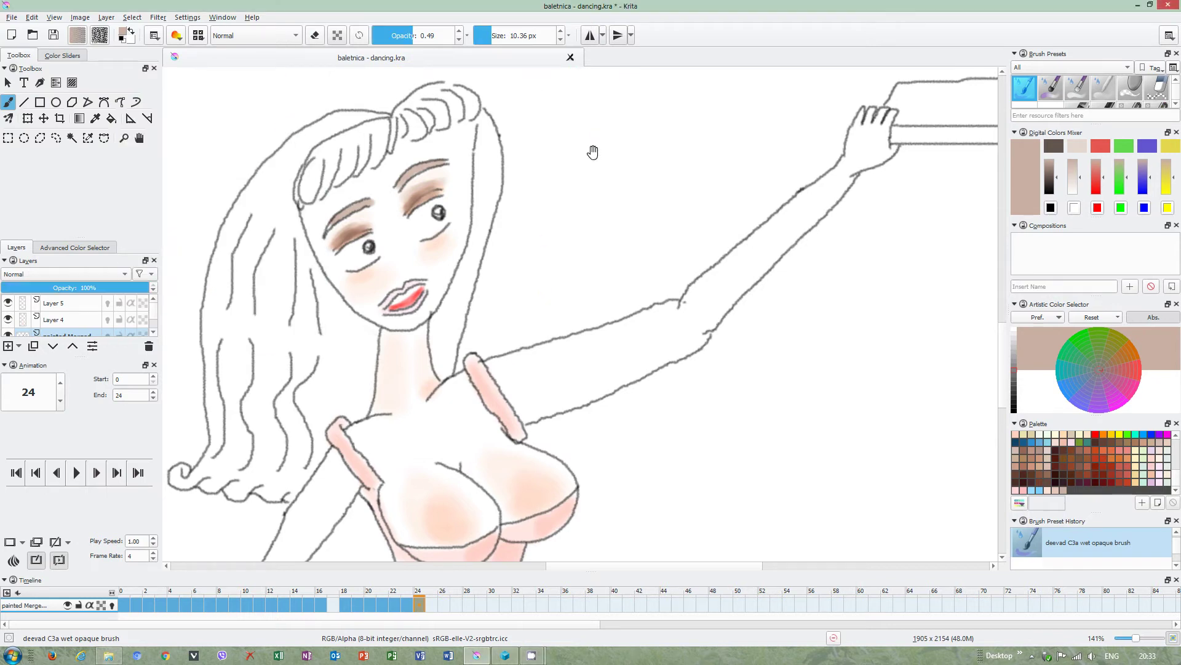
{"action": "scroll", "coordinate": [593, 152], "scroll_direction": "down", "scroll_amount": 1}
{"action": "scroll", "coordinate": [594, 188], "scroll_direction": "down", "scroll_amount": 1}
{"action": "scroll", "coordinate": [594, 187], "scroll_direction": "down", "scroll_amount": 1}
{"action": "scroll", "coordinate": [370, 213], "scroll_direction": "up", "scroll_amount": 3}
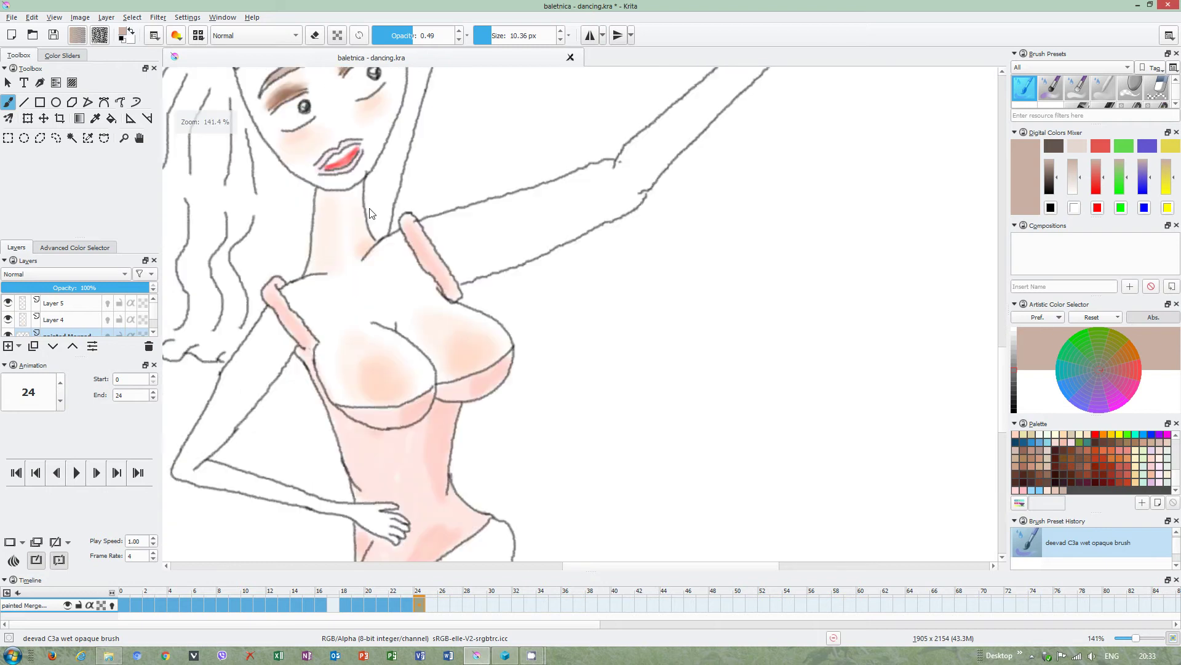
{"action": "scroll", "coordinate": [370, 213], "scroll_direction": "up", "scroll_amount": 2}
{"action": "scroll", "coordinate": [320, 199], "scroll_direction": "up", "scroll_amount": 2}
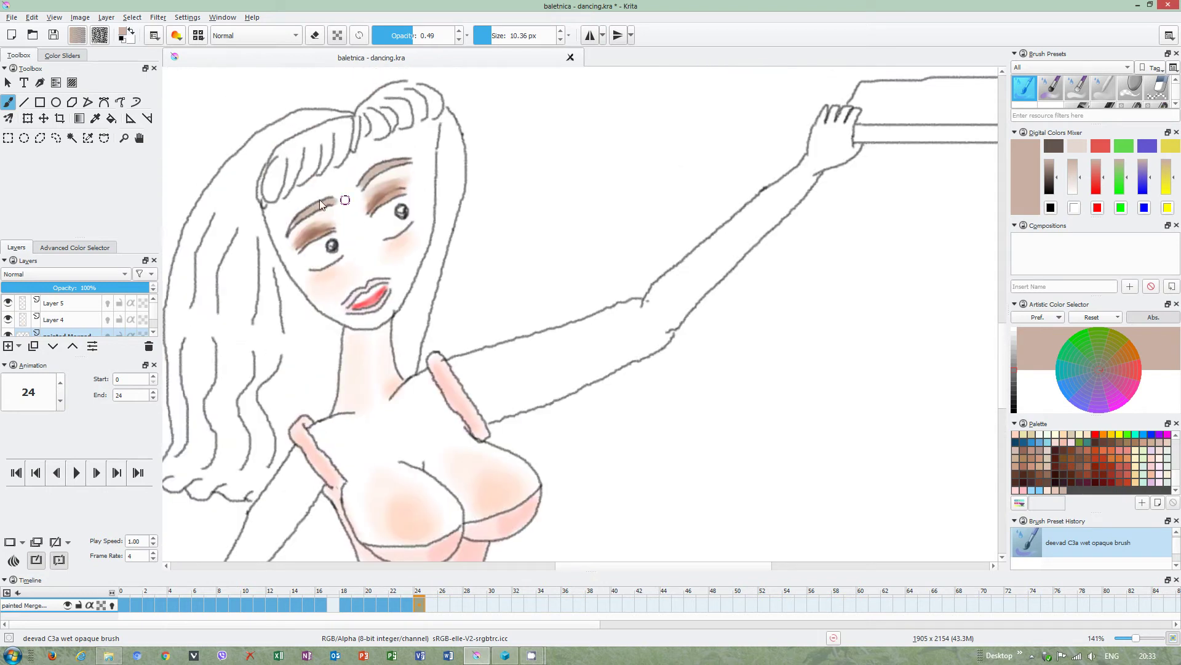
- Step back through timeline frames 22, 21, 20 and 19 to reach frame 15
{"action": "left_click", "coordinate": [408, 603]}
{"action": "left_click_drag", "start_coordinate": [594, 561], "coordinate": [516, 269]}
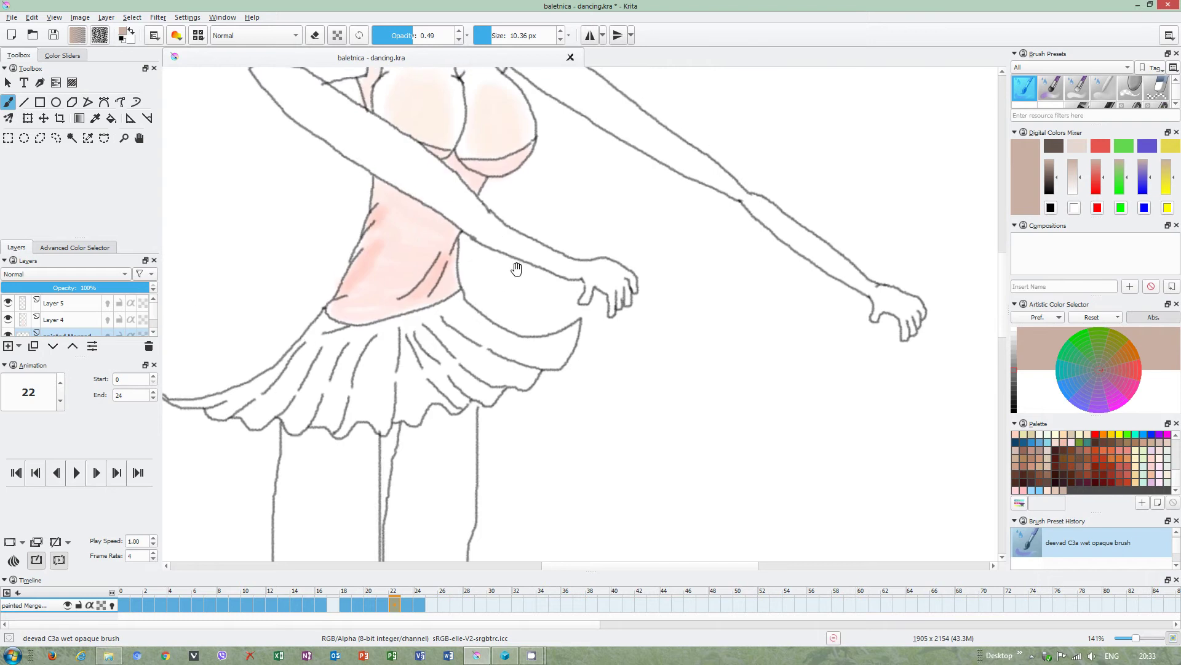
{"action": "scroll", "coordinate": [516, 269], "scroll_direction": "up", "scroll_amount": 5}
{"action": "scroll", "coordinate": [443, 222], "scroll_direction": "up", "scroll_amount": 1}
{"action": "scroll", "coordinate": [372, 182], "scroll_direction": "up", "scroll_amount": 2}
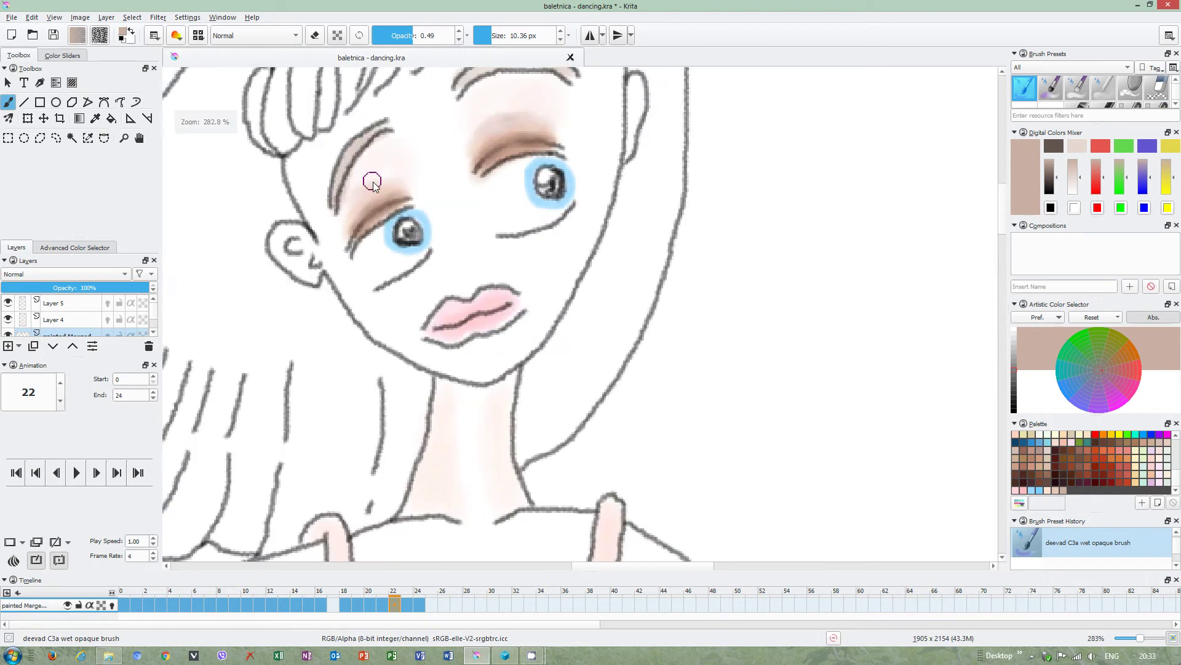
{"action": "scroll", "coordinate": [373, 183], "scroll_direction": "up", "scroll_amount": 1}
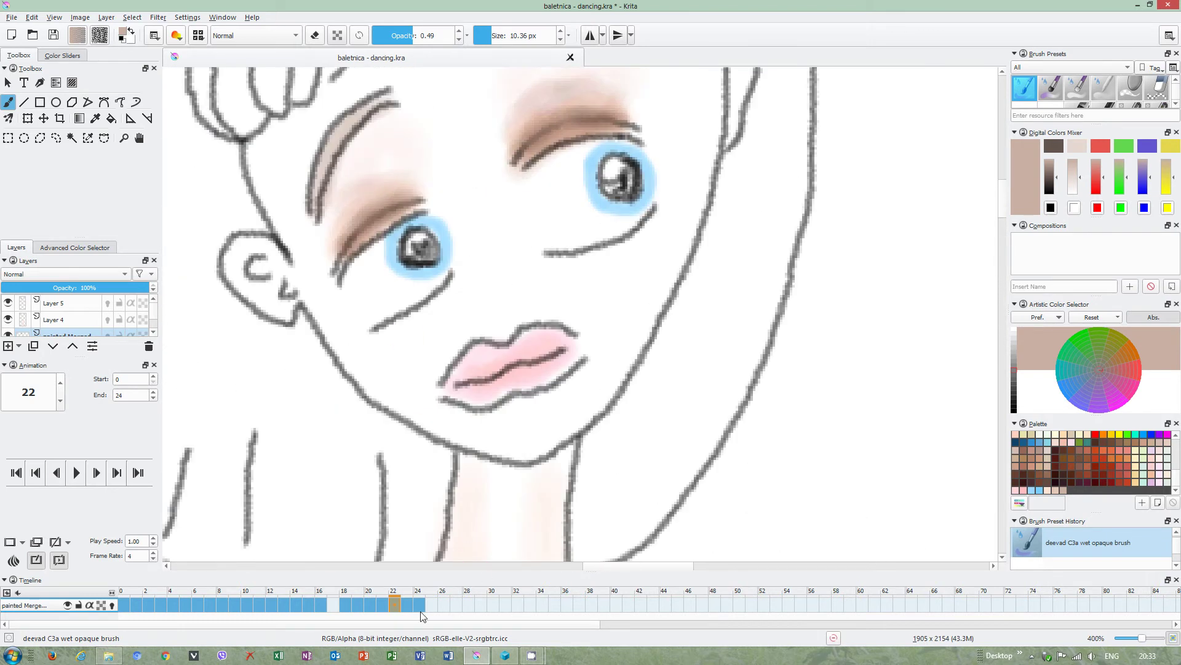
{"action": "left_click", "coordinate": [386, 605]}
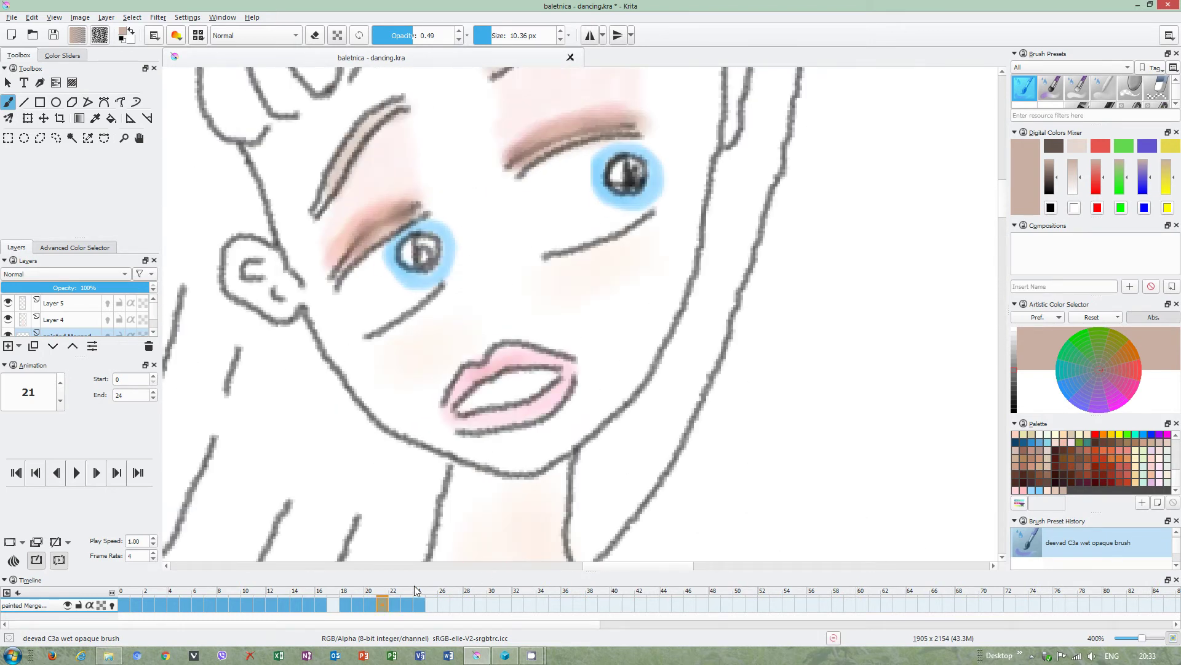
{"action": "left_click", "coordinate": [371, 605]}
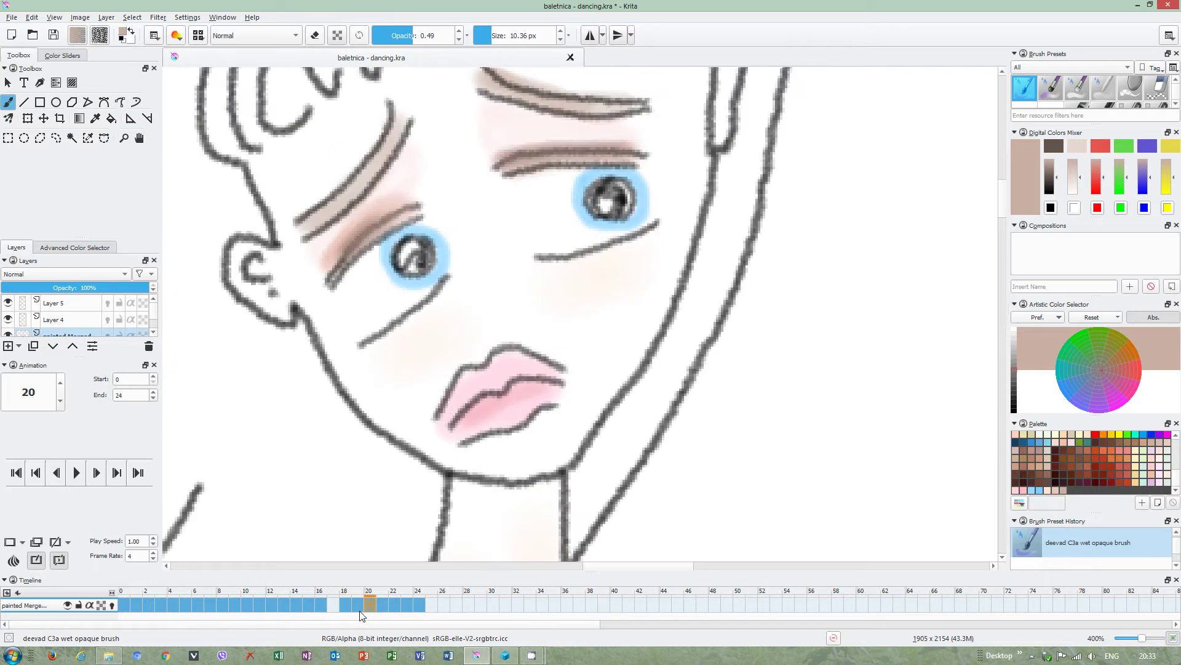
{"action": "left_click", "coordinate": [359, 606]}
{"action": "left_click", "coordinate": [382, 605]}
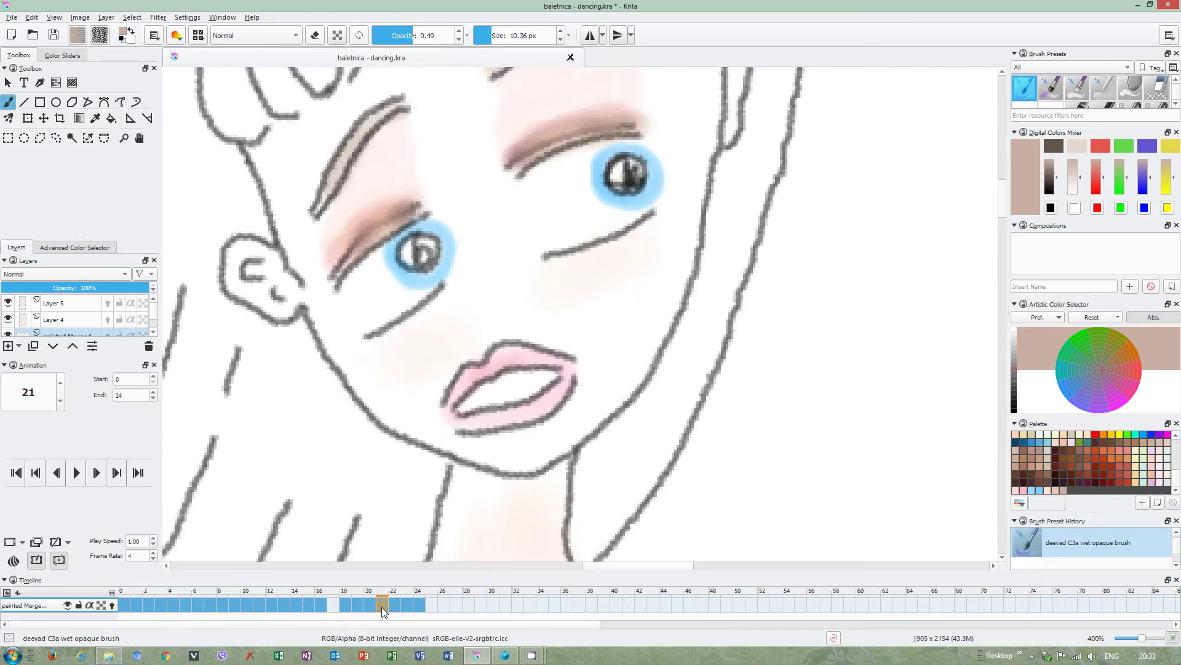
{"action": "left_click", "coordinate": [307, 605]}
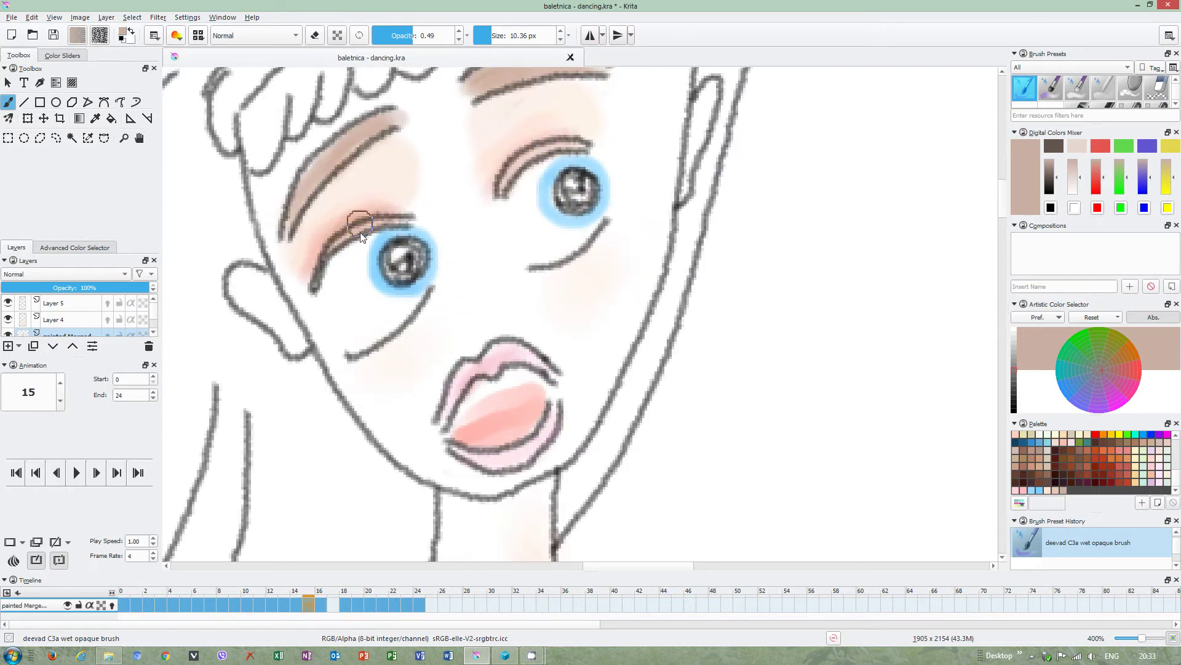
- Switch the wet brush's blending mode to Smearing in the pop-up palette
{"action": "right_click", "coordinate": [267, 344]}
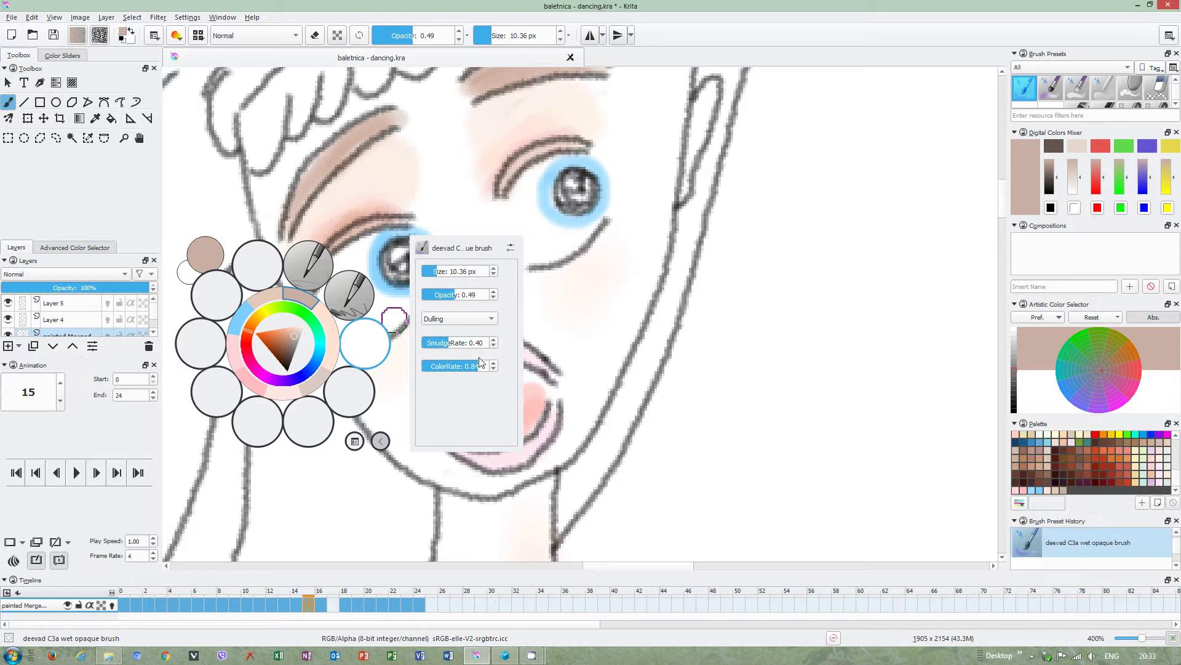
{"action": "left_click", "coordinate": [446, 318]}
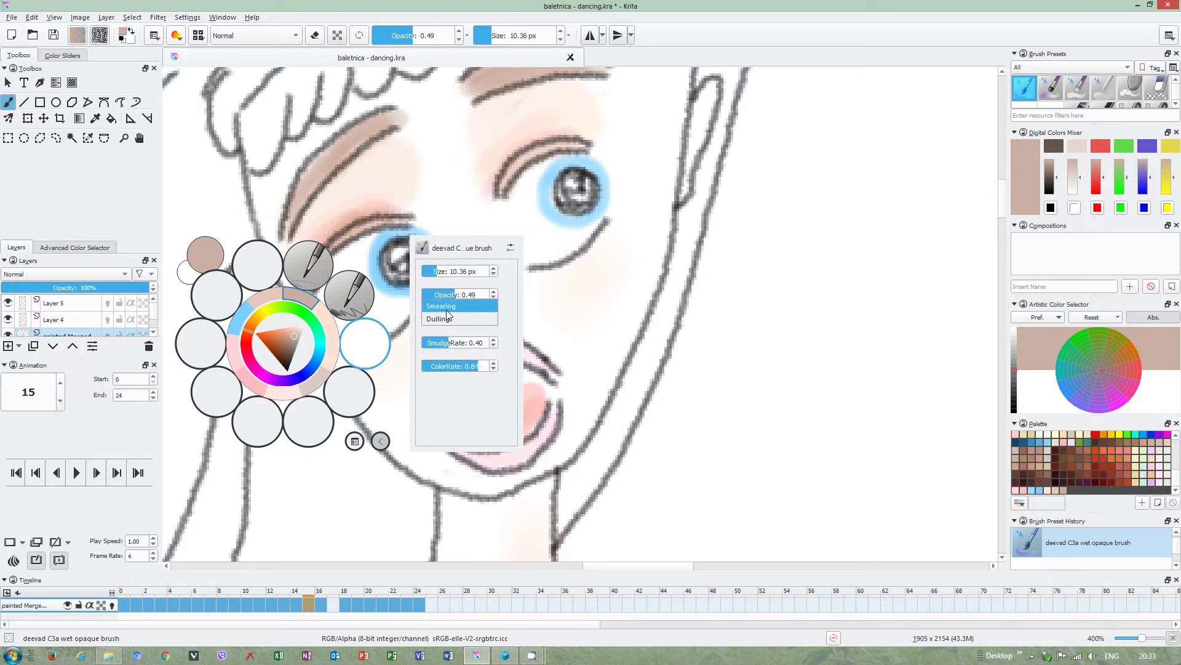
{"action": "left_click", "coordinate": [447, 308]}
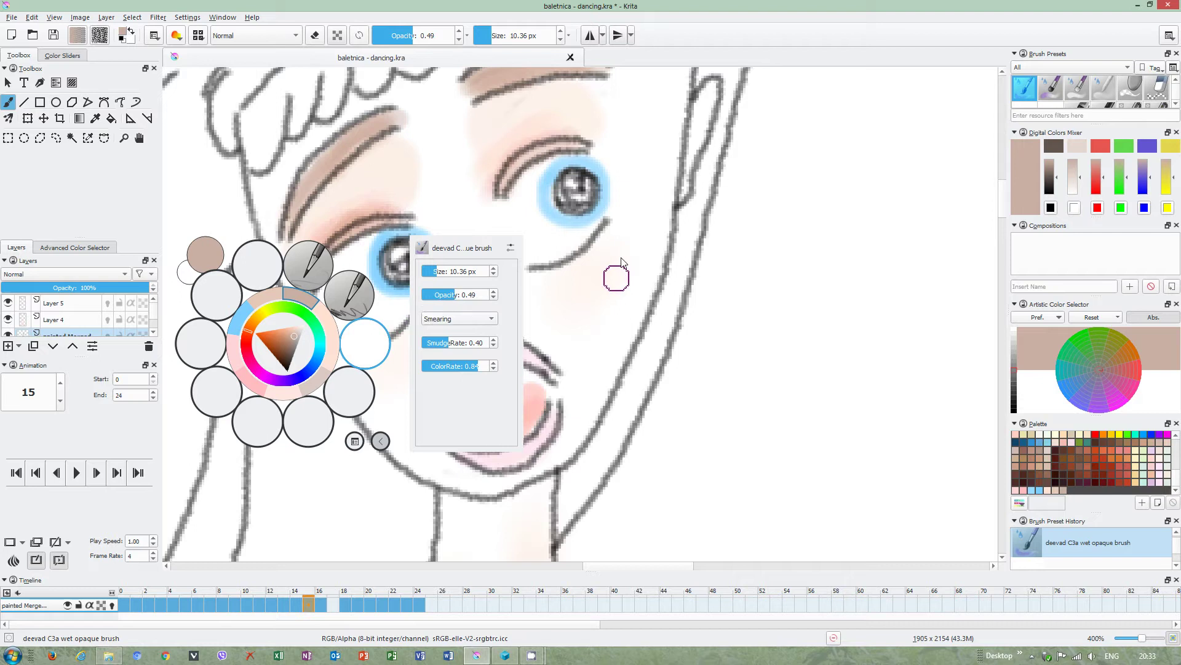
{"action": "left_click", "coordinate": [497, 147]}
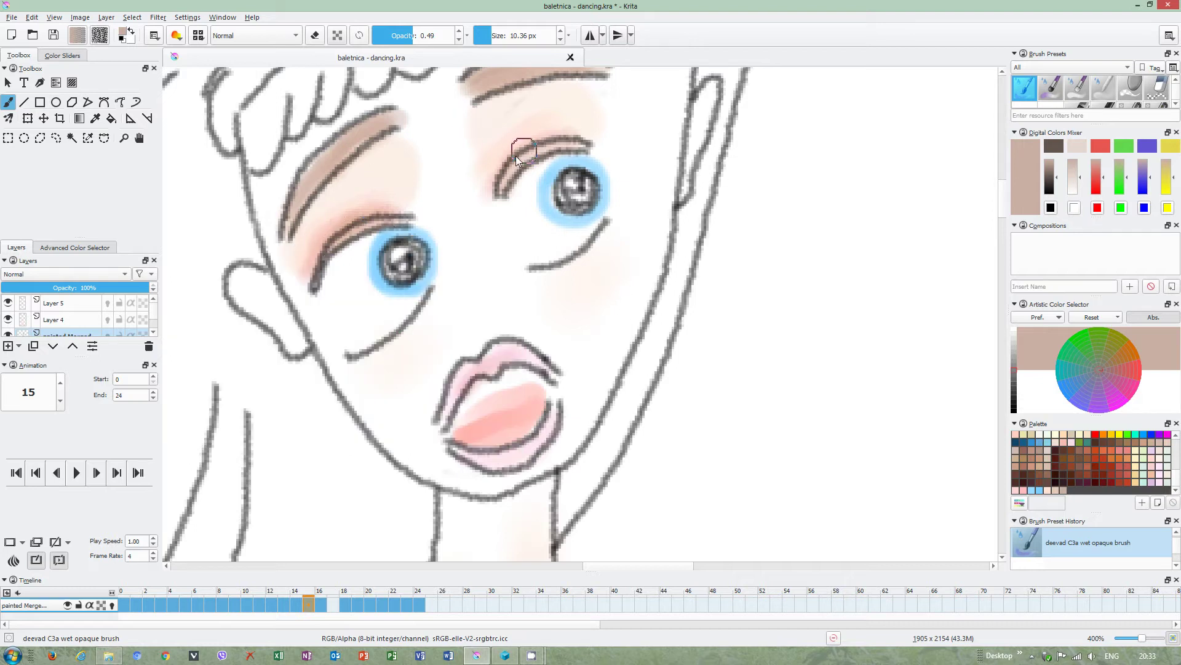
- Raise the brush colour rate to 1.00 and make Layer 5 active
{"action": "right_click", "coordinate": [496, 186]}
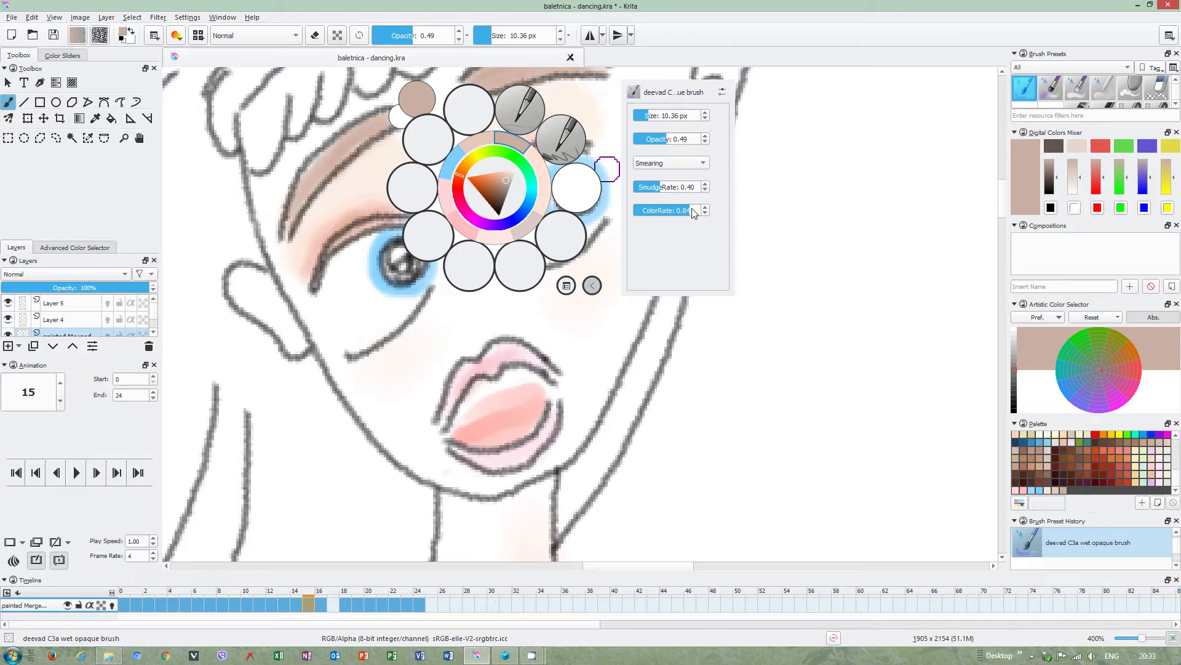
{"action": "left_click_drag", "start_coordinate": [696, 214], "coordinate": [701, 214]}
{"action": "left_click", "coordinate": [267, 240]}
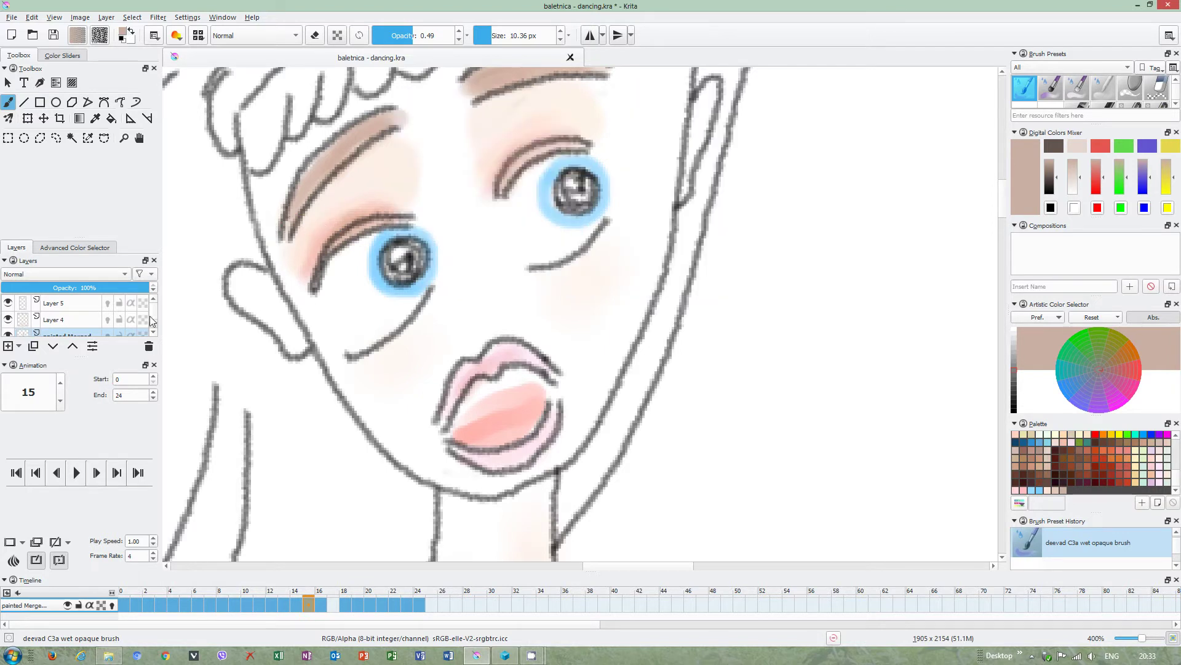
{"action": "left_click", "coordinate": [78, 307]}
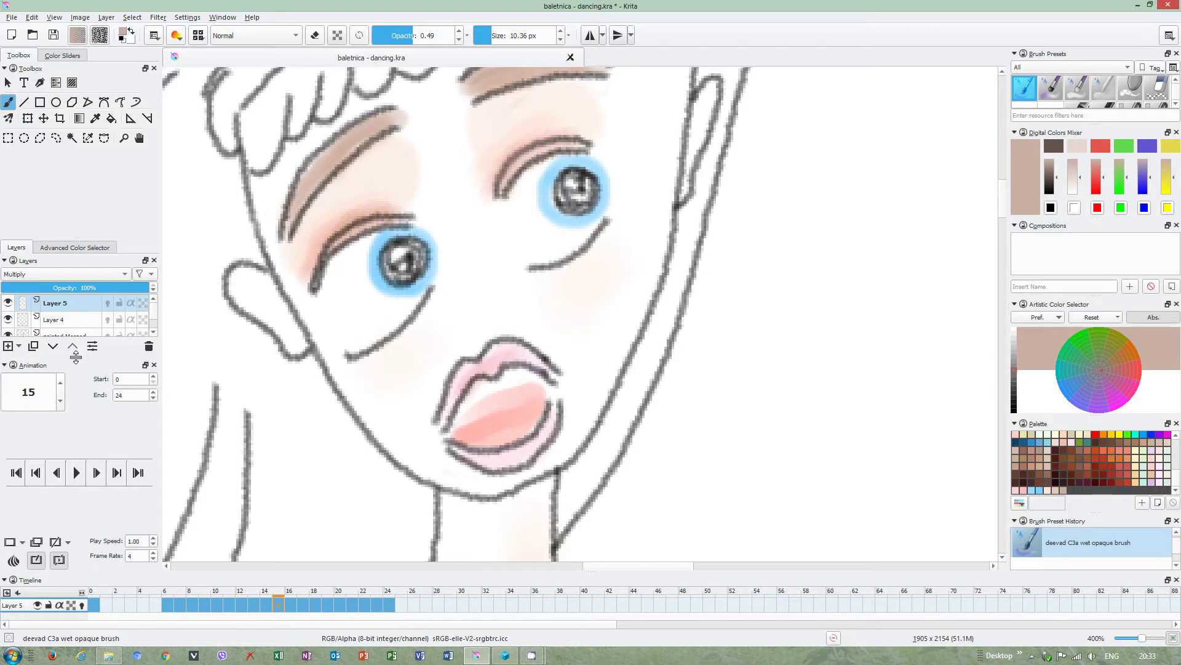
{"action": "left_click_drag", "start_coordinate": [79, 357], "coordinate": [85, 375]}
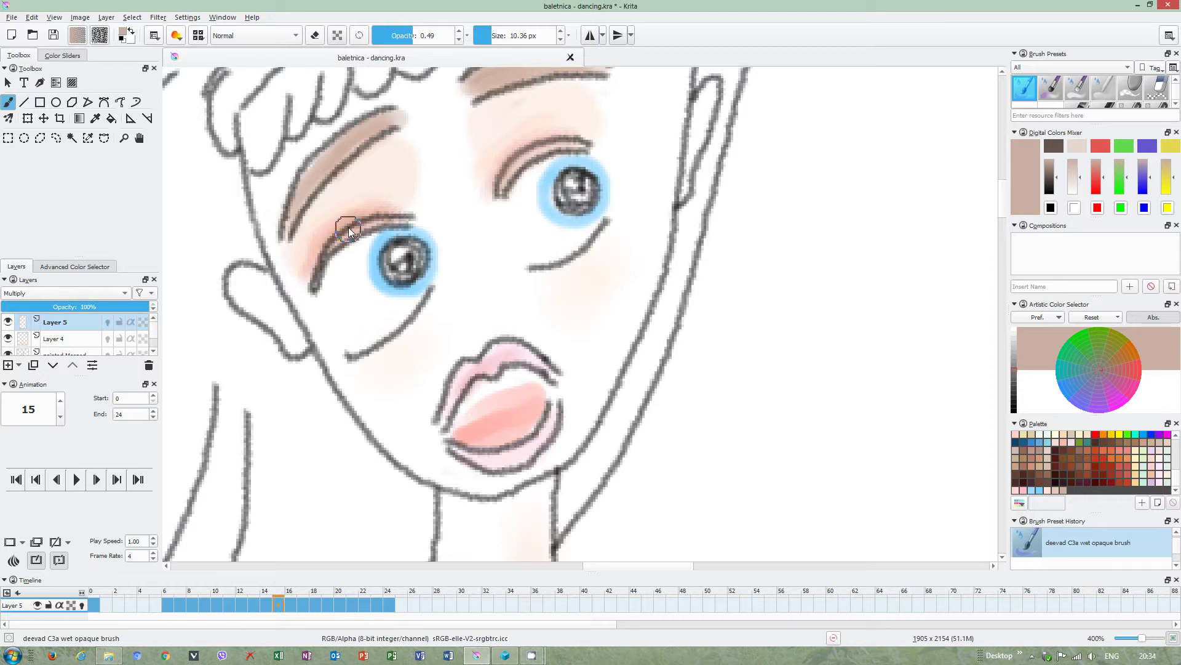
{"action": "left_click", "coordinate": [67, 340]}
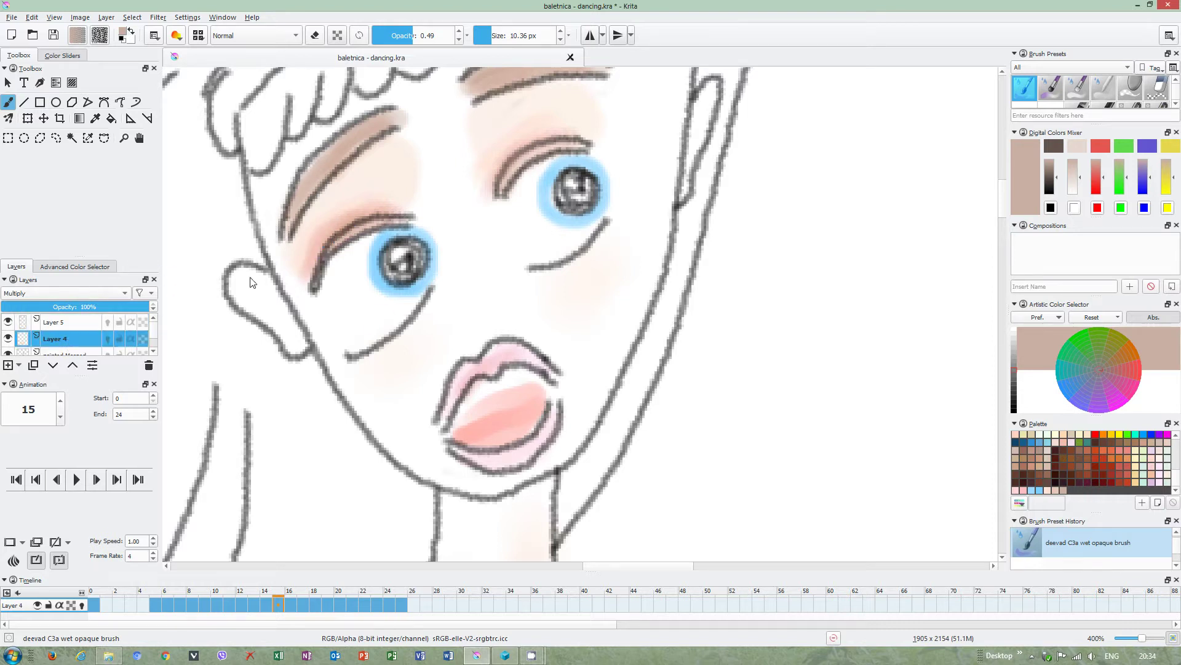
{"action": "left_click", "coordinate": [87, 323], "text": "ctrl"}
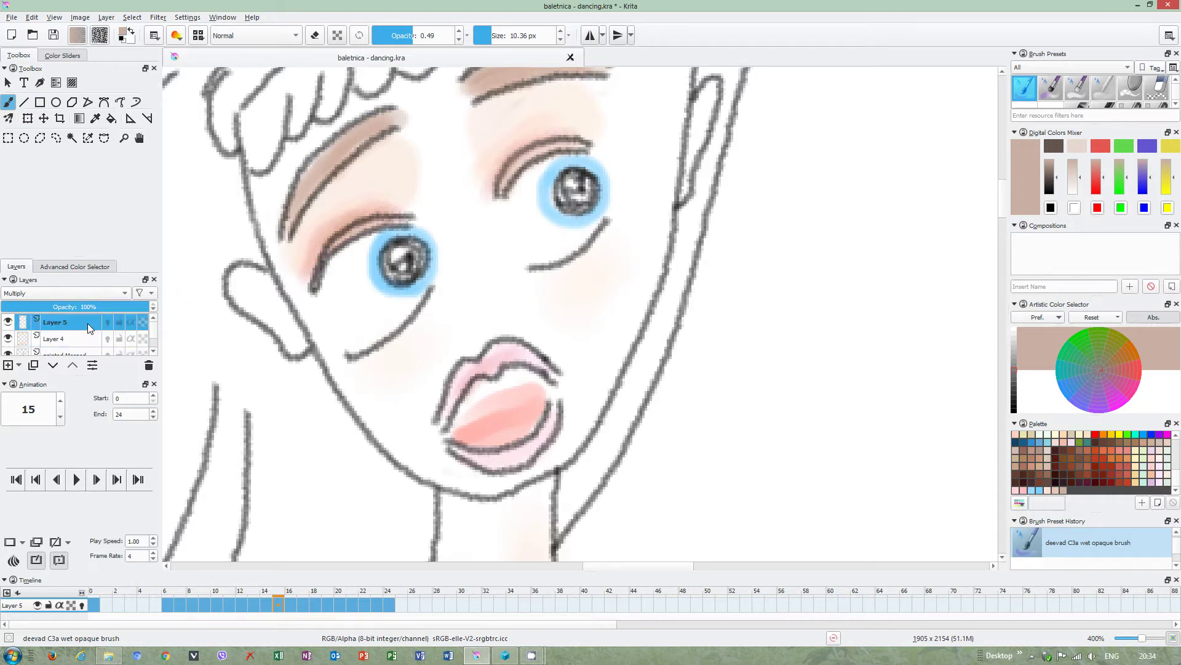
{"action": "key", "text": "ctrl+e"}
{"action": "key", "text": "ctrl+z"}
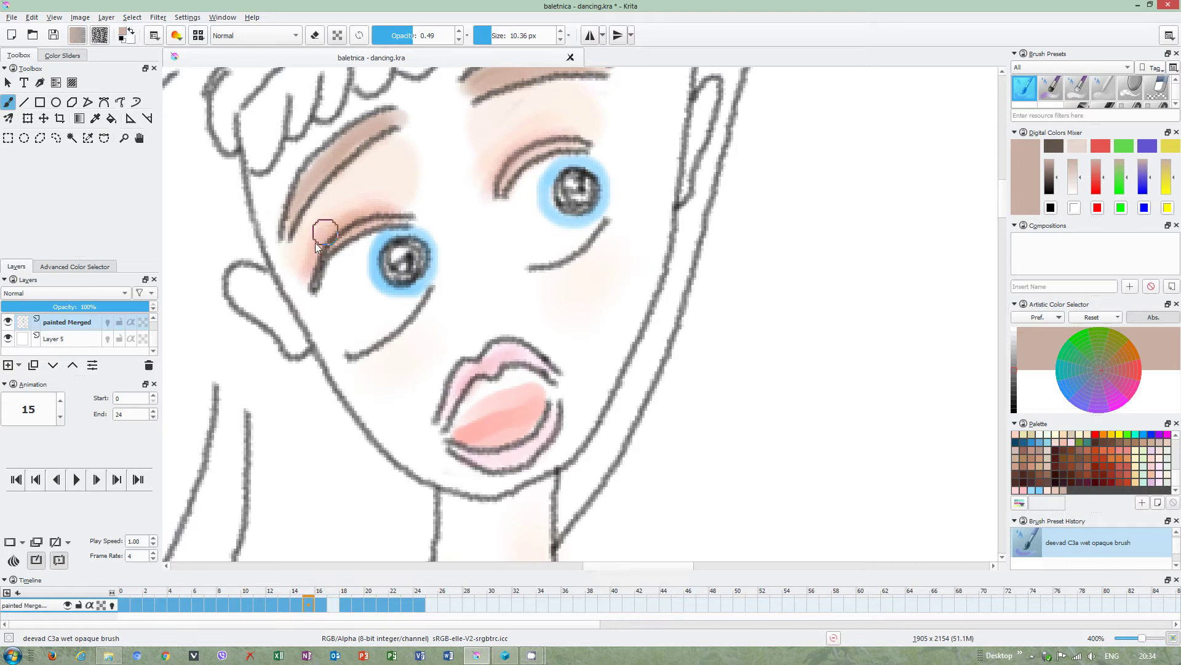
{"action": "left_click", "coordinate": [70, 320]}
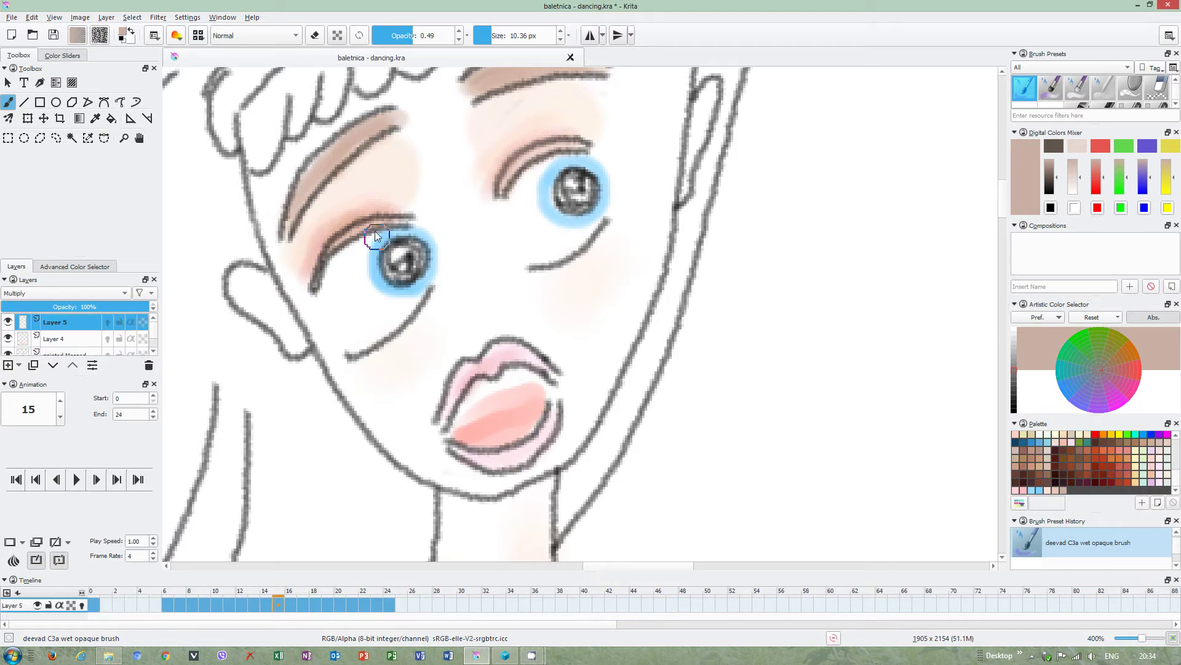
- Raise brush opacity to 0.84 and shade the right upper eyelid brown
{"action": "right_click", "coordinate": [357, 191]}
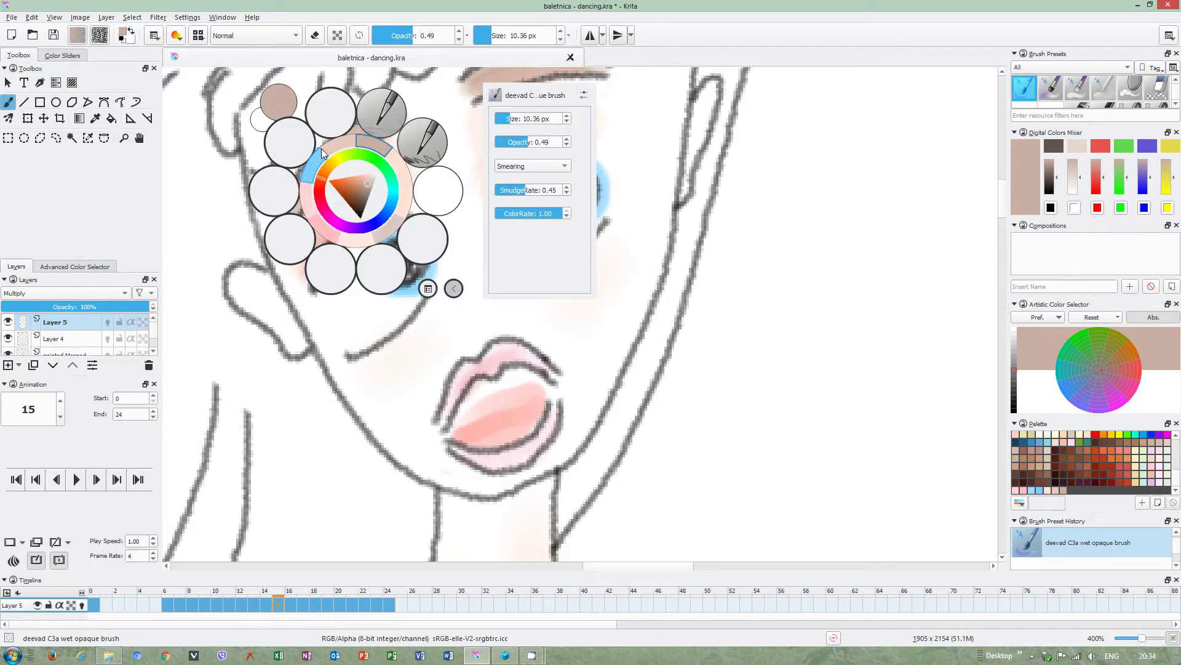
{"action": "left_click", "coordinate": [681, 169]}
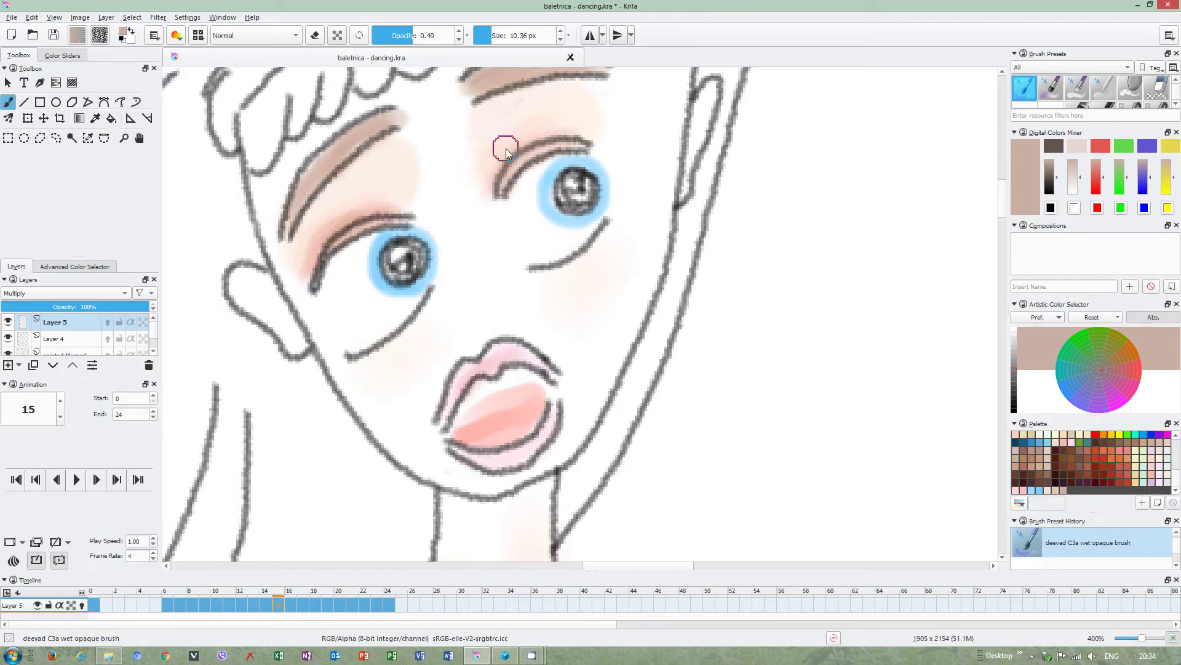
{"action": "right_click", "coordinate": [480, 136]}
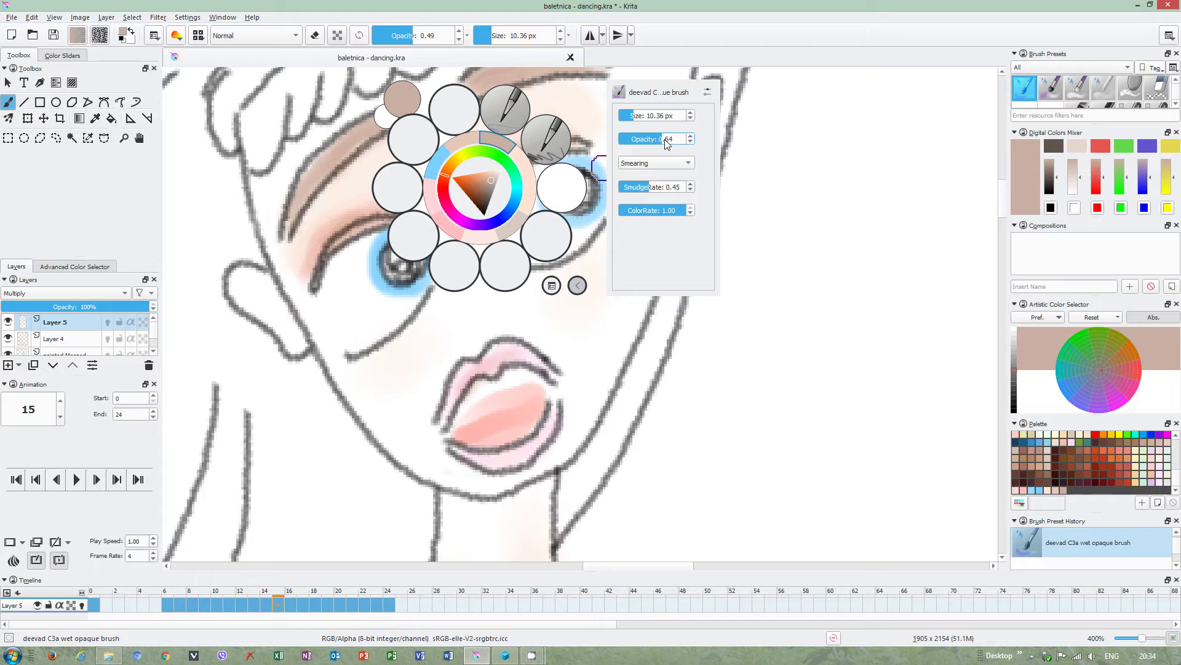
{"action": "left_click_drag", "start_coordinate": [652, 145], "coordinate": [675, 143]}
{"action": "left_click", "coordinate": [769, 159]}
{"action": "mouse_move", "coordinate": [500, 148]}
{"action": "left_mouse_down"}
{"action": "mouse_move", "coordinate": [477, 164]}
{"action": "mouse_move", "coordinate": [502, 153]}
{"action": "left_mouse_up"}
- Lower brush opacity to 0.71, then set it to 0.77
{"action": "right_click", "coordinate": [384, 181]}
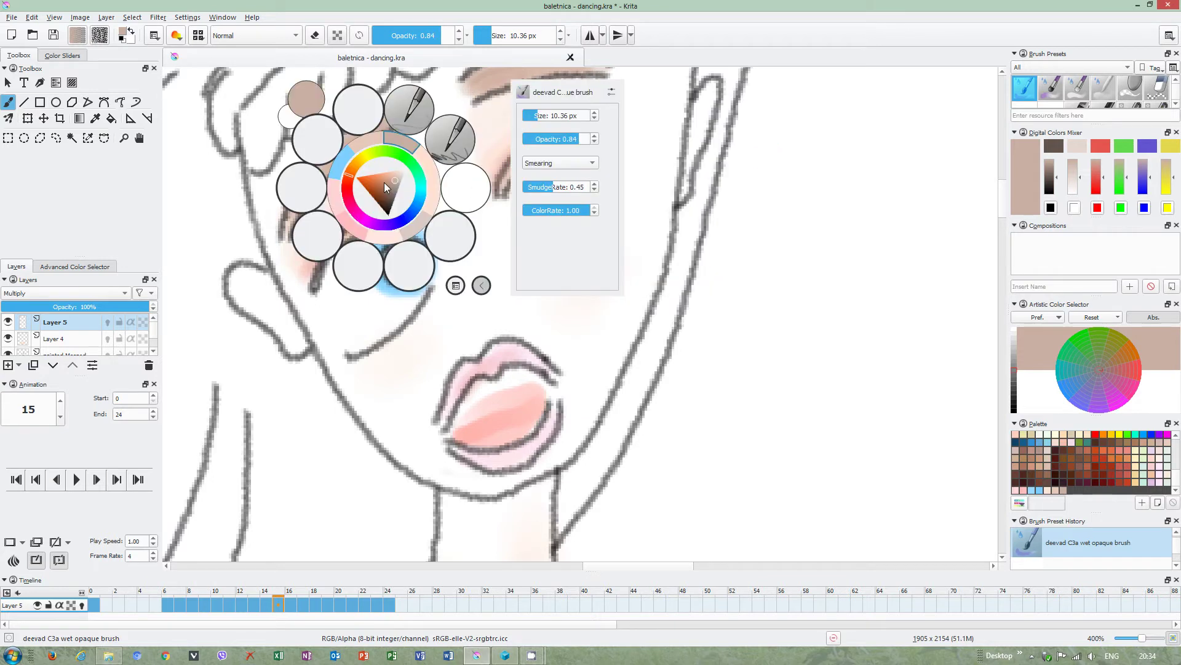
{"action": "left_click_drag", "start_coordinate": [582, 142], "coordinate": [573, 141]}
{"action": "left_click", "coordinate": [521, 141]}
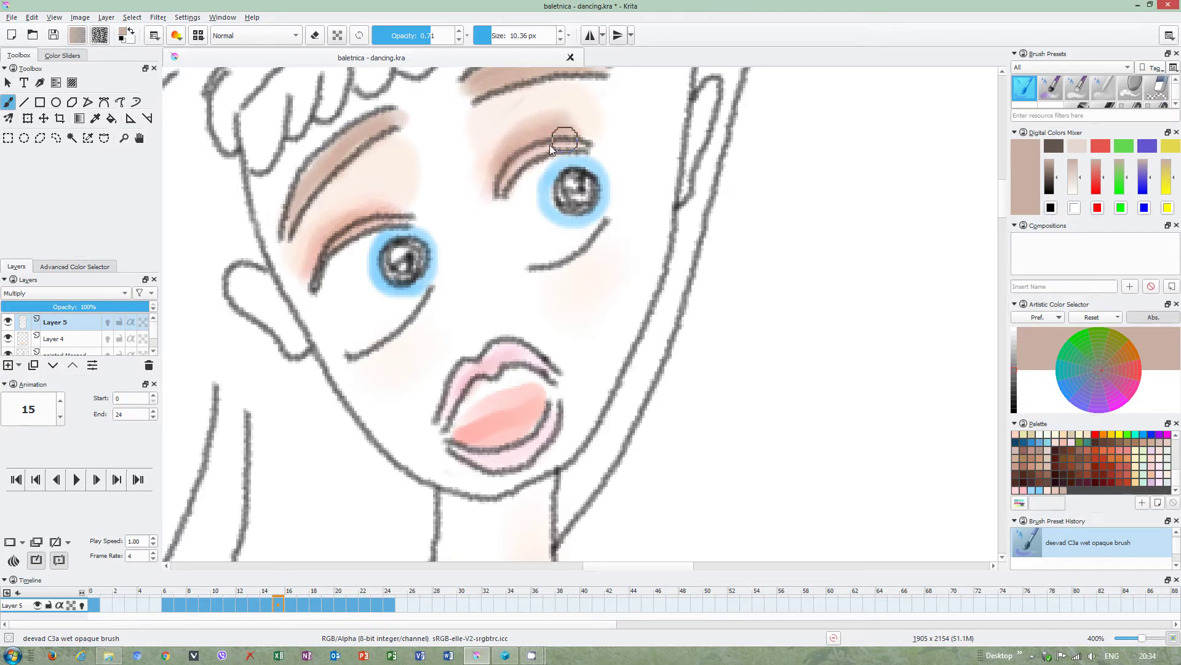
{"action": "right_click", "coordinate": [392, 188]}
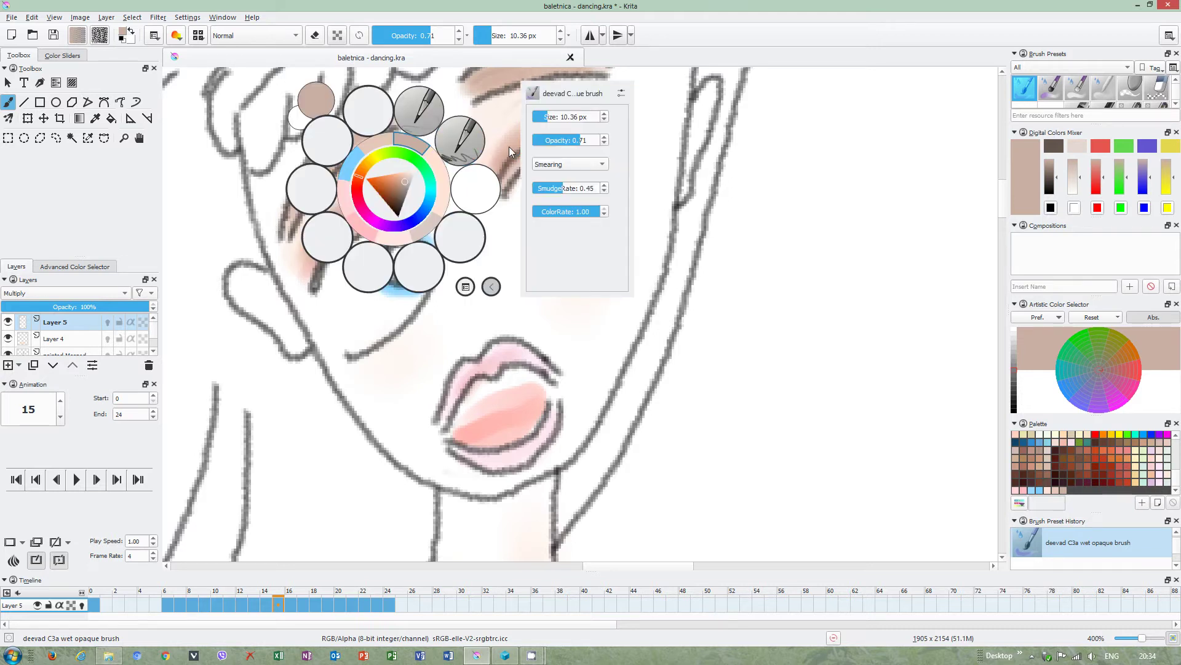
{"action": "left_click", "coordinate": [581, 141]}
- Set the brush smudge rate to 0.38 and colour rate to 0.62
{"action": "right_click", "coordinate": [416, 186]}
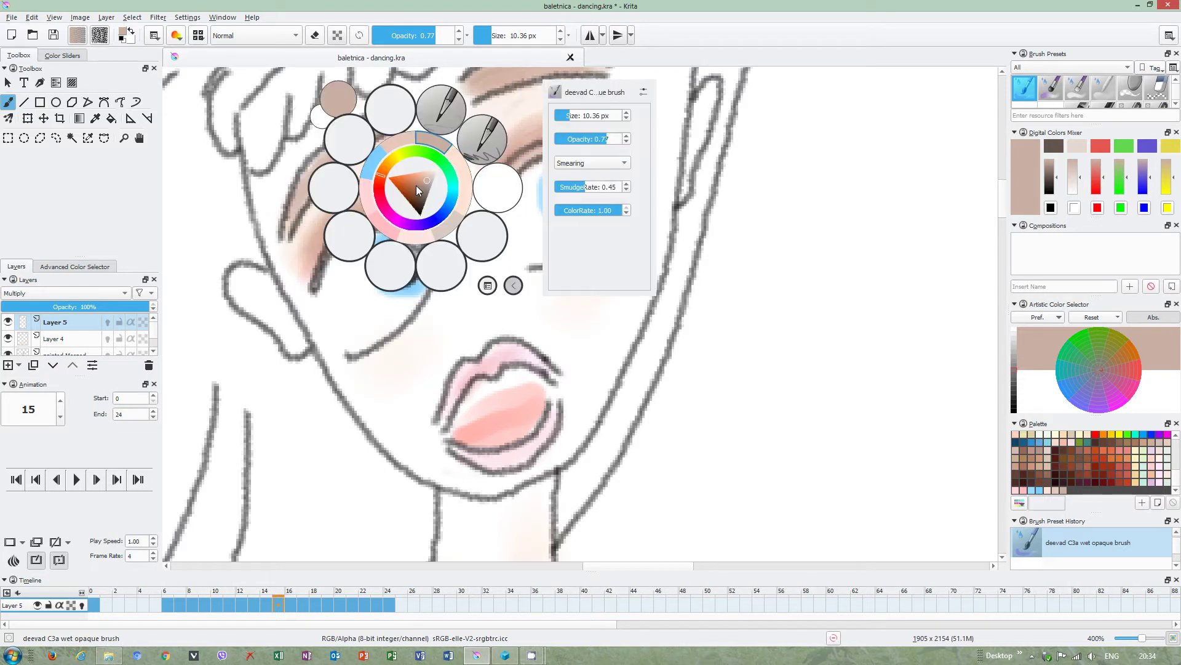
{"action": "left_click", "coordinate": [582, 188]}
{"action": "left_click", "coordinate": [596, 211]}
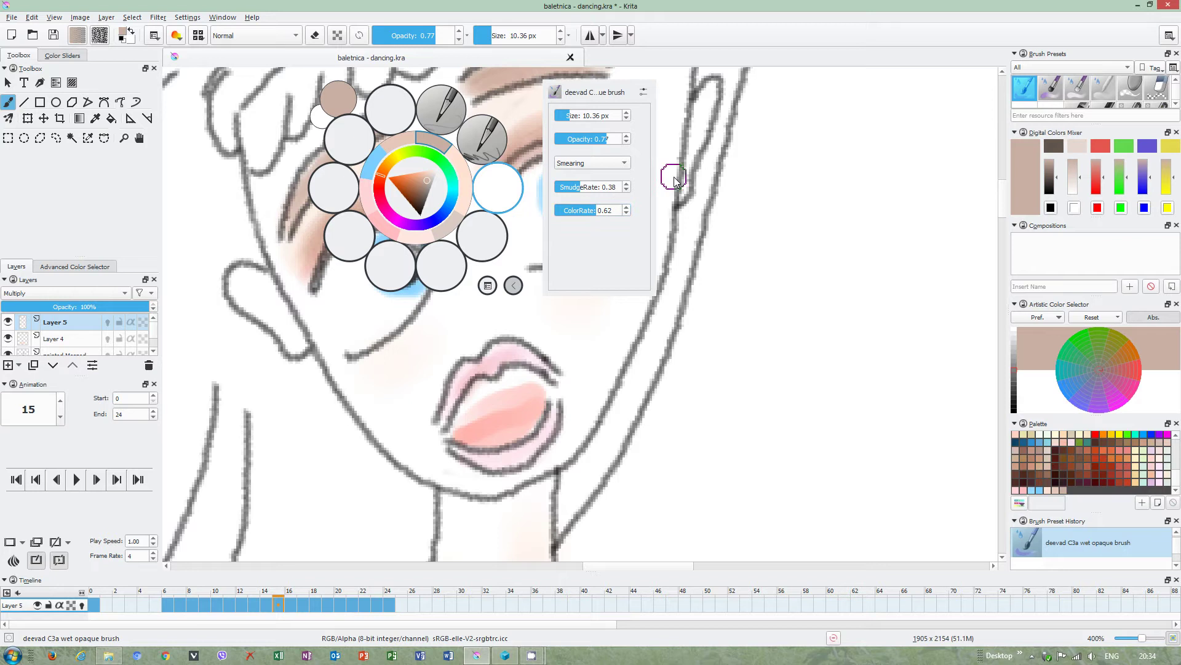
{"action": "left_click", "coordinate": [673, 179]}
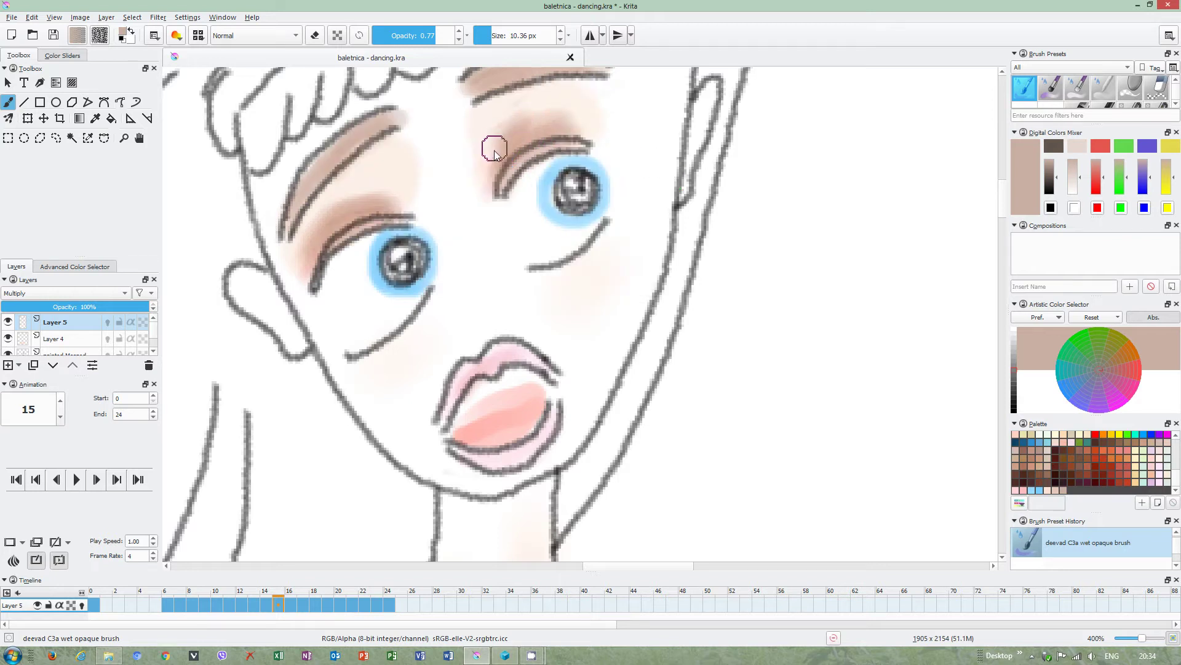
{"action": "right_click", "coordinate": [506, 185]}
- Lower colour rate to 0.34, then go to frame 14 with Layer 5 active
{"action": "left_click", "coordinate": [669, 211]}
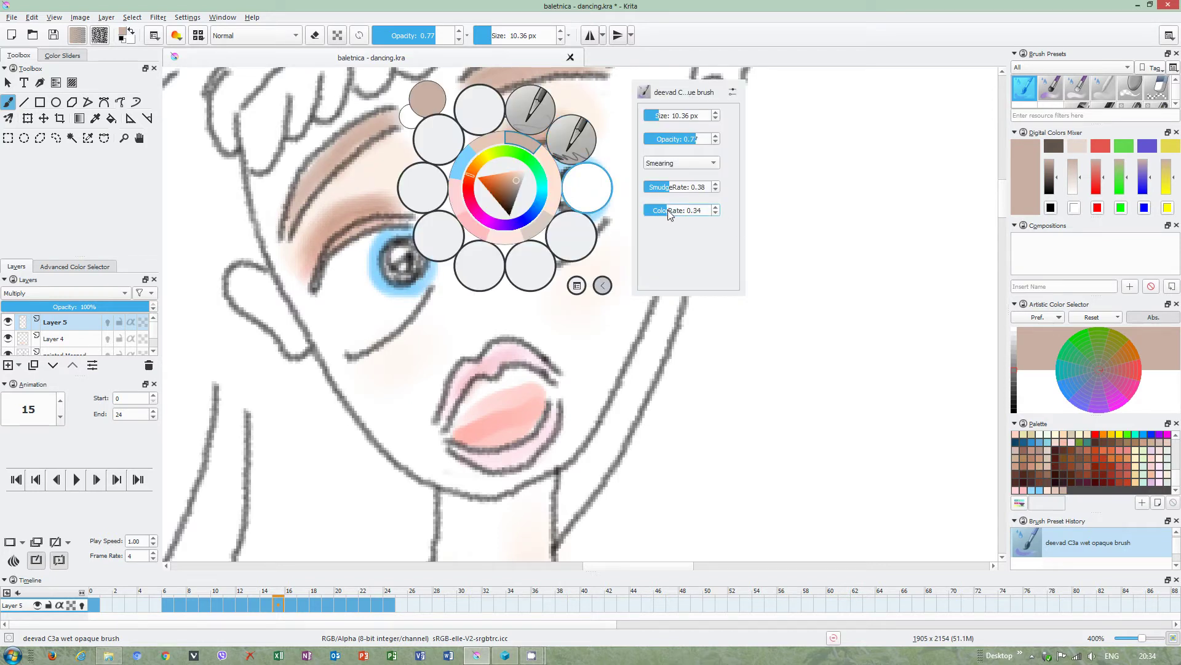
{"action": "left_click", "coordinate": [797, 210]}
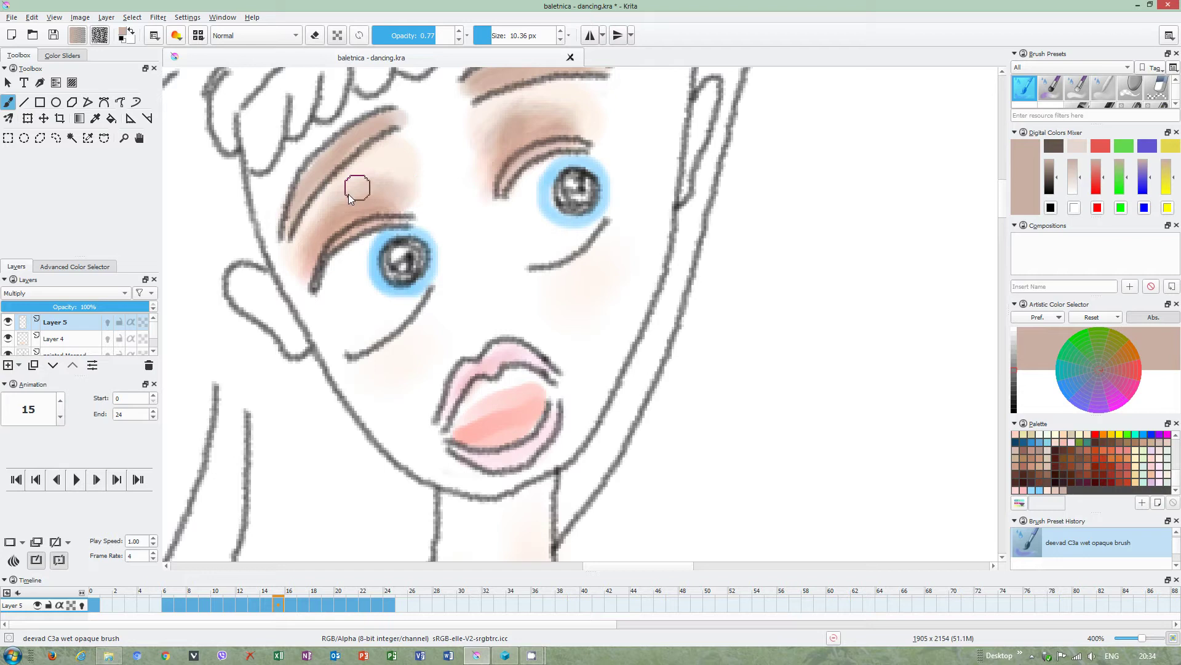
{"action": "left_click", "coordinate": [265, 603]}
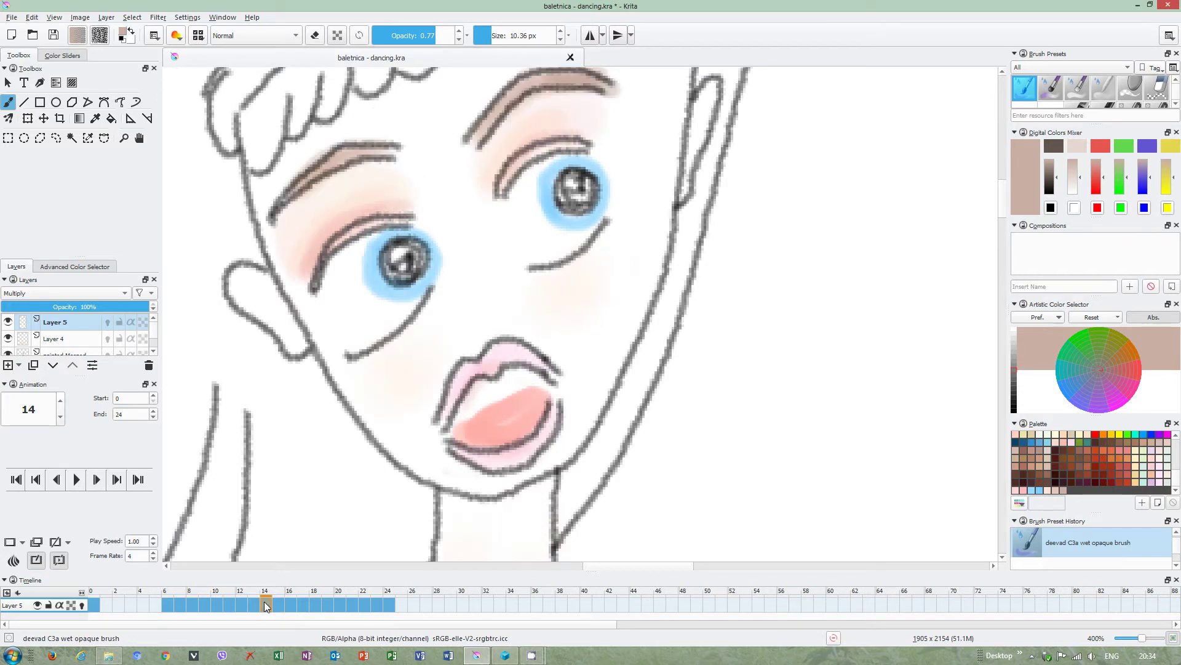
{"action": "left_click", "coordinate": [78, 321]}
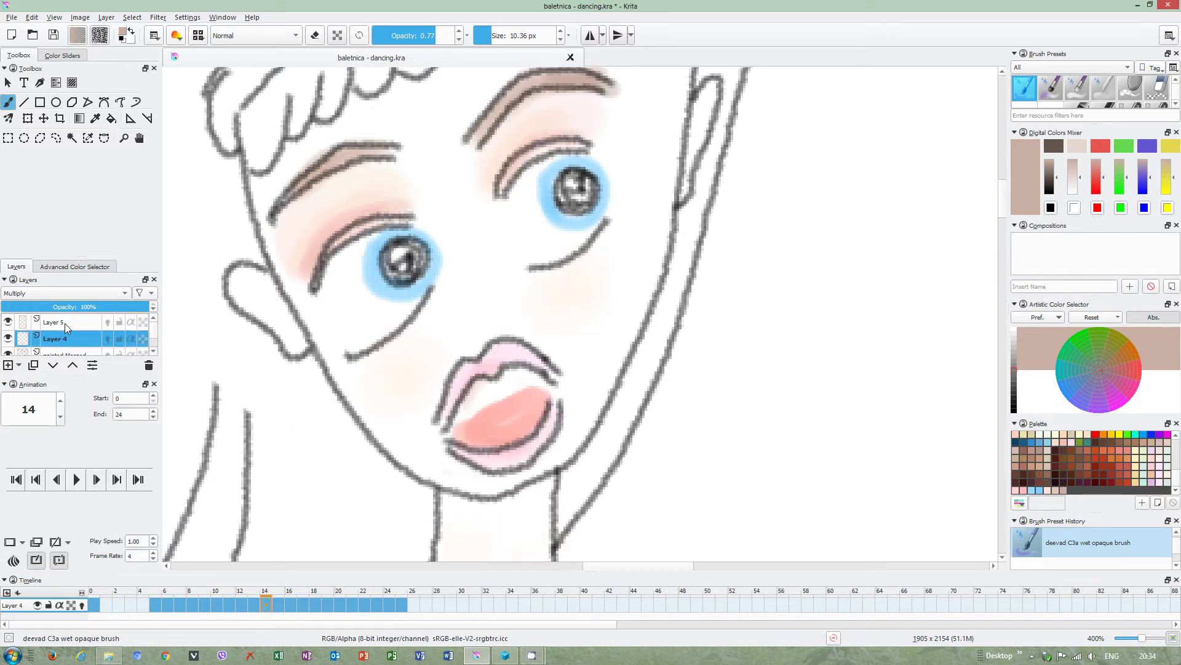
- Set brush opacity and colour rate to full and darken the left eyelid shading
{"action": "right_click", "coordinate": [331, 218]}
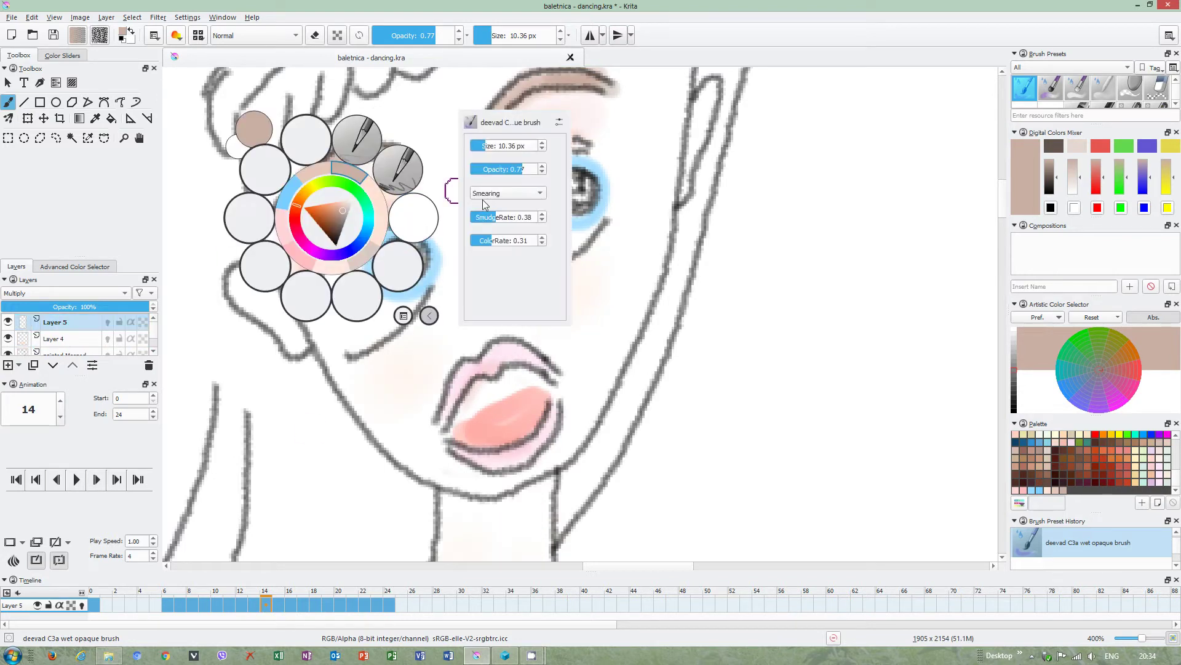
{"action": "left_click_drag", "start_coordinate": [533, 175], "coordinate": [549, 175]}
{"action": "left_click_drag", "start_coordinate": [535, 240], "coordinate": [559, 244]}
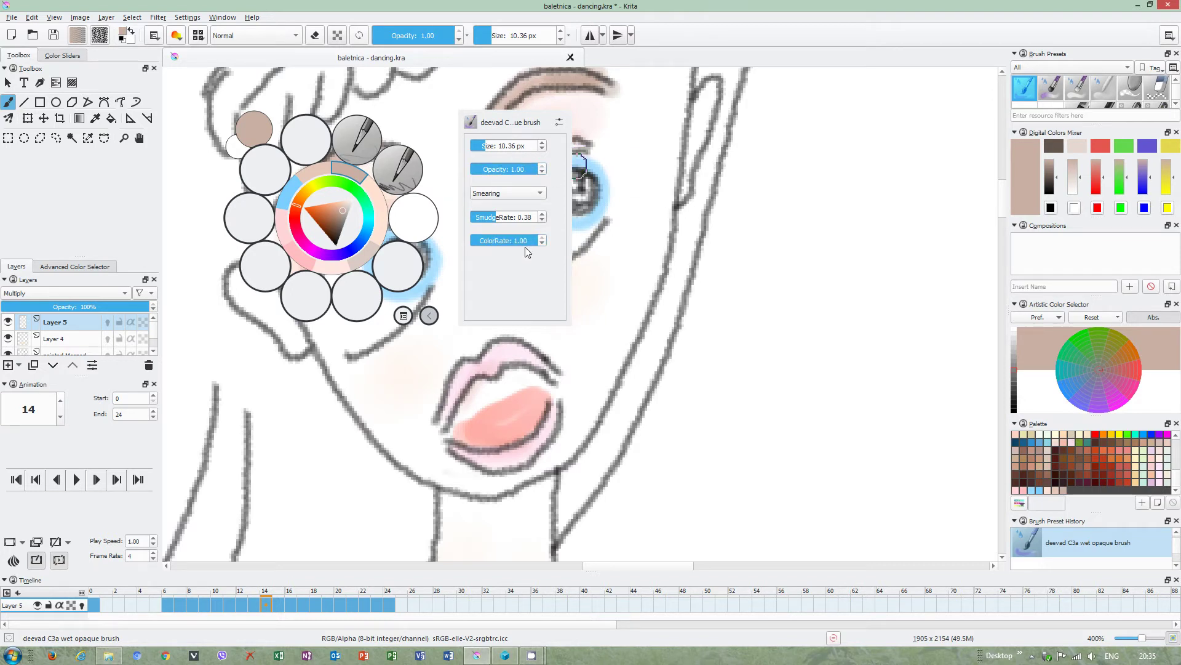
{"action": "left_click", "coordinate": [634, 170]}
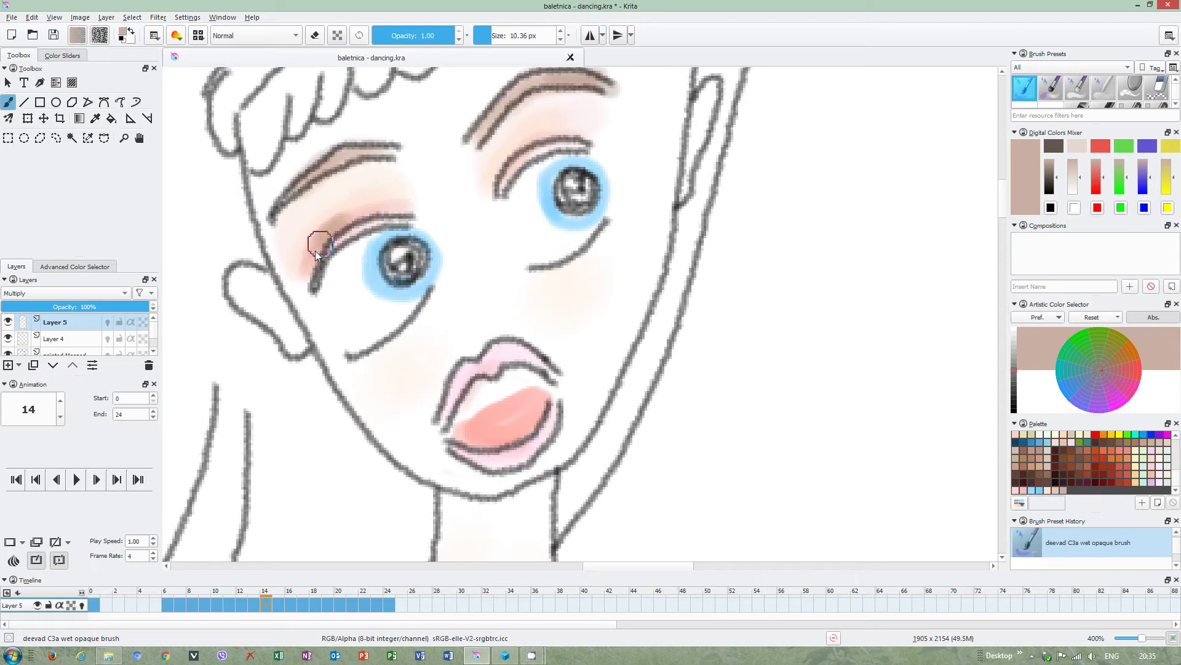
{"action": "left_click_drag", "start_coordinate": [319, 245], "coordinate": [305, 269]}
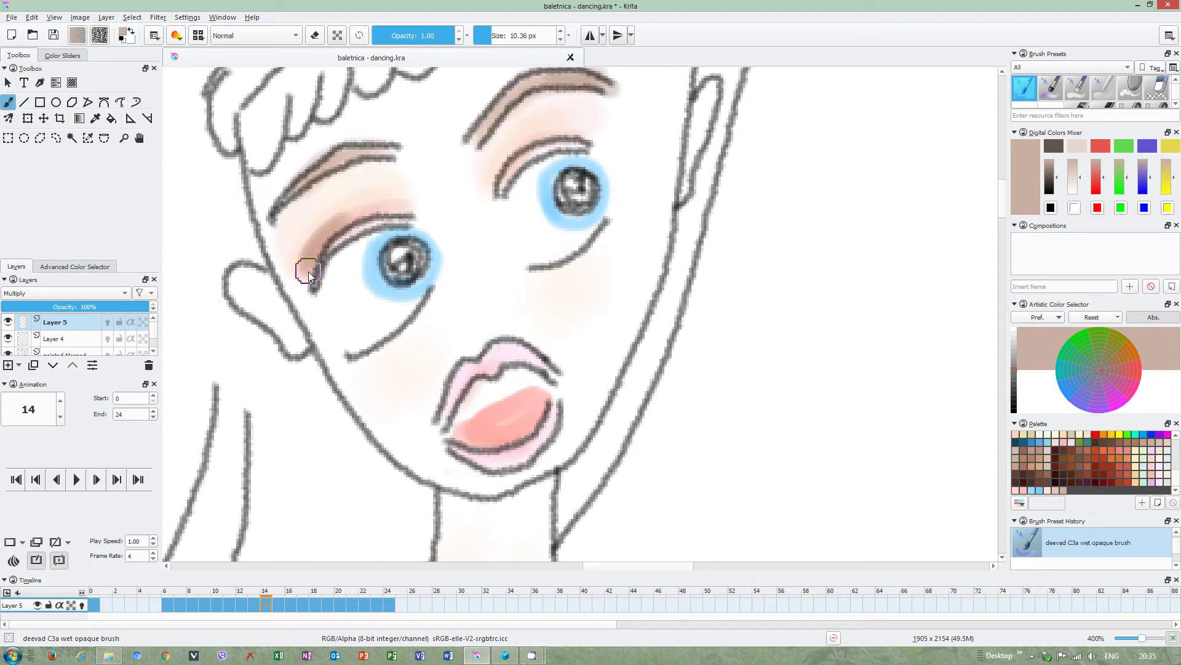
- Shrink the brush to 7.36 px, undo, and repaint the left eyelid crease dark brown
{"action": "right_click", "coordinate": [387, 212]}
{"action": "left_click", "coordinate": [596, 142]}
{"action": "left_click", "coordinate": [597, 142]}
{"action": "left_click", "coordinate": [596, 142]}
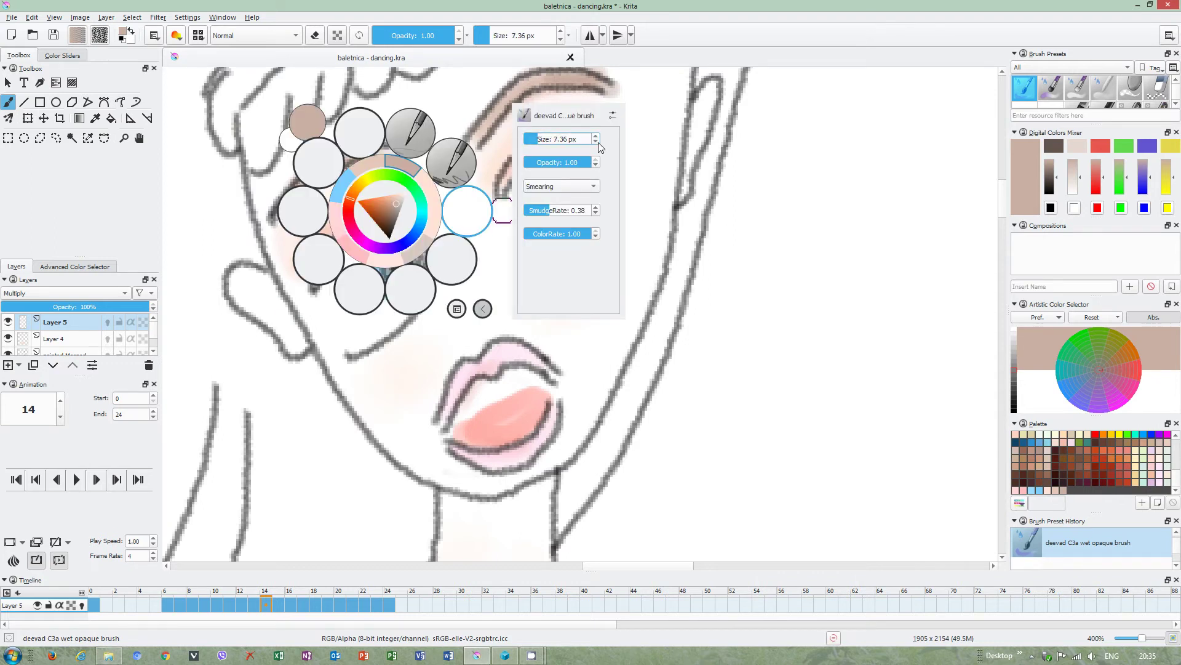
{"action": "left_click", "coordinate": [637, 130]}
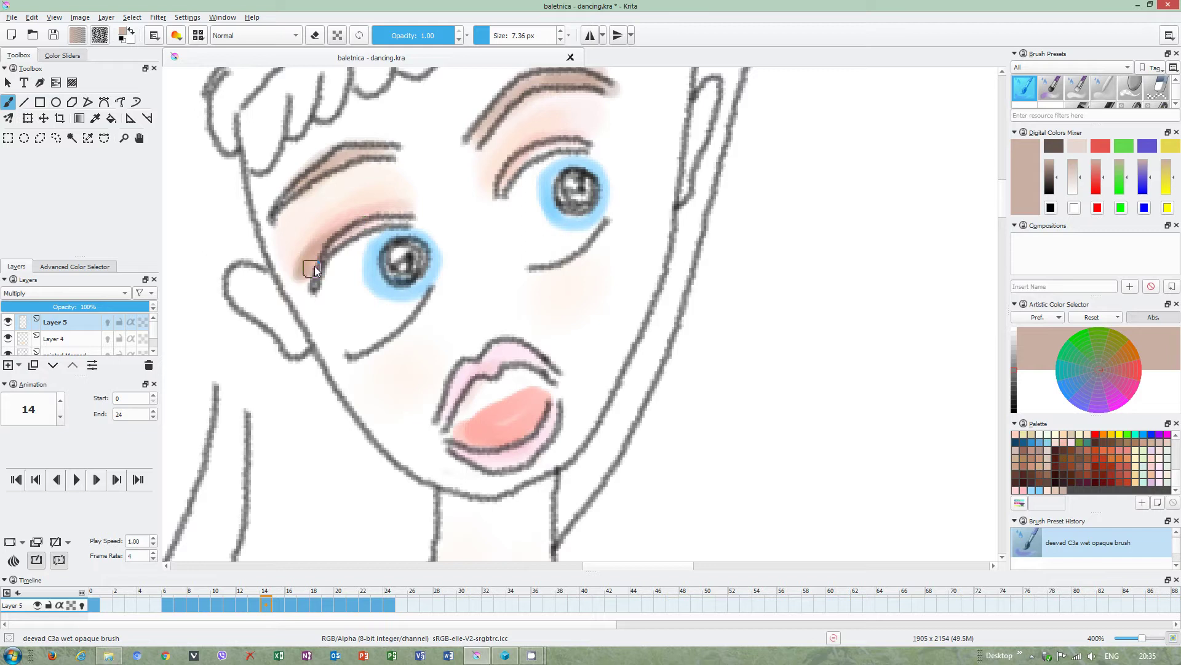
{"action": "key", "text": "ctrl+z"}
{"action": "left_click_drag", "start_coordinate": [500, 181], "coordinate": [523, 165]}
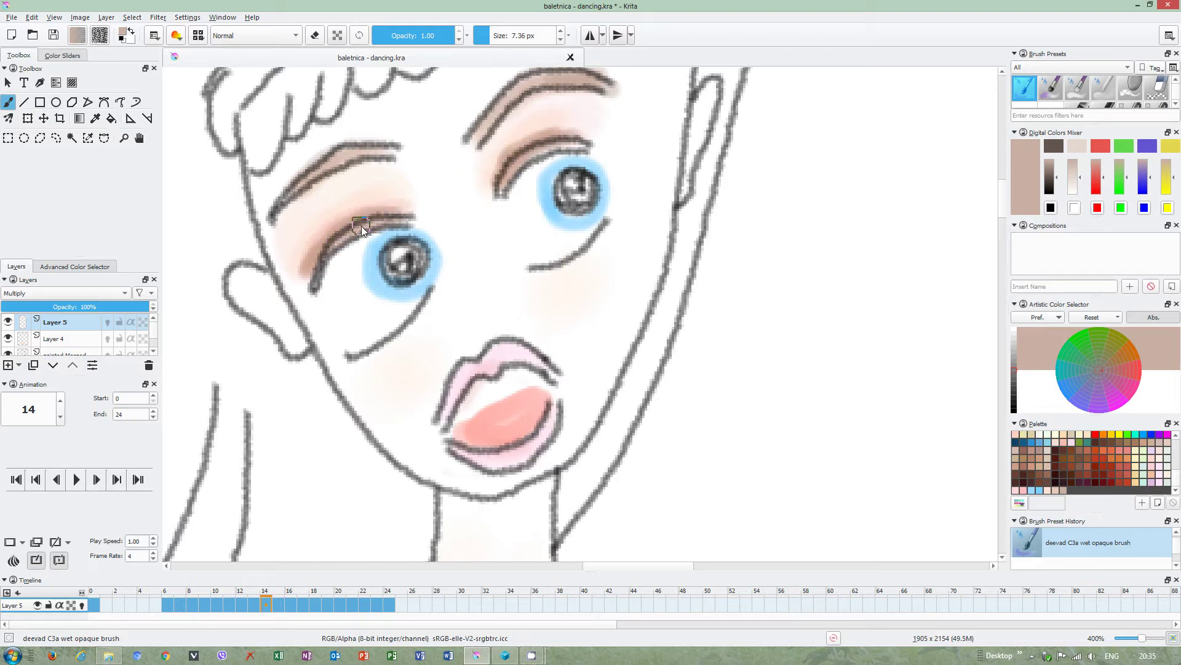
{"action": "right_click", "coordinate": [377, 205]}
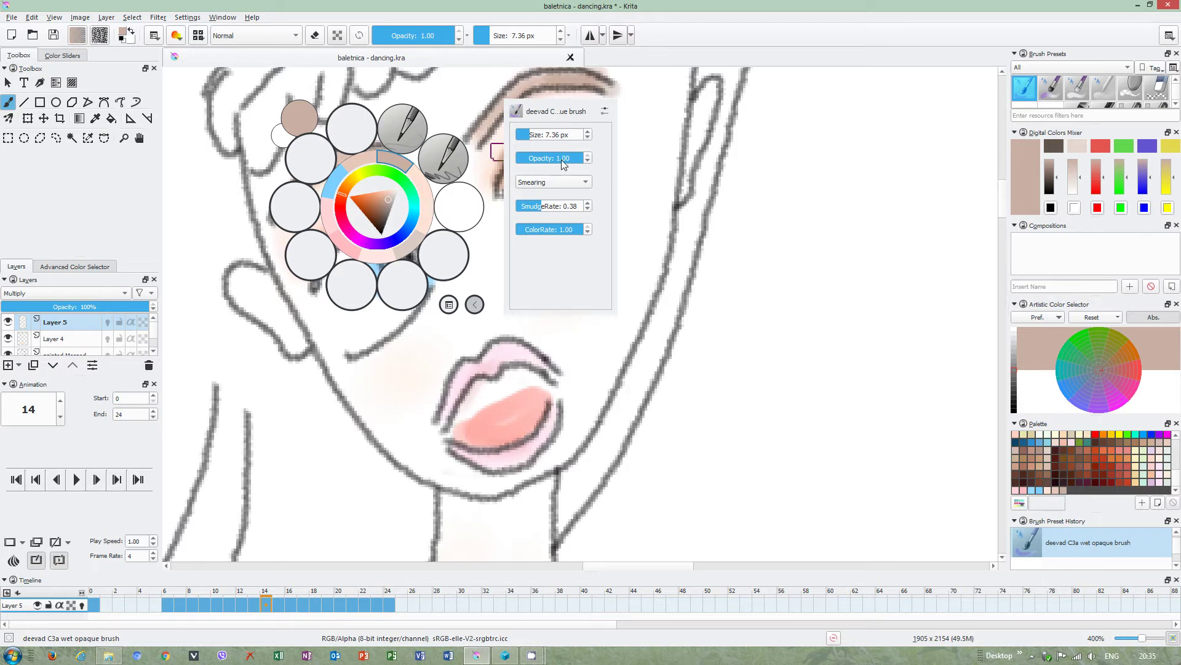
- Set brush opacity to 0.60 and reduce colour rate to 0.23, then 0.12
{"action": "left_click_drag", "start_coordinate": [574, 167], "coordinate": [556, 165]}
{"action": "type", "text": "0.6"}
{"action": "key", "text": "Return"}
{"action": "mouse_move", "coordinate": [580, 234]}
{"action": "left_mouse_down"}
{"action": "mouse_move", "coordinate": [538, 231]}
{"action": "mouse_move", "coordinate": [562, 208]}
{"action": "left_mouse_up"}
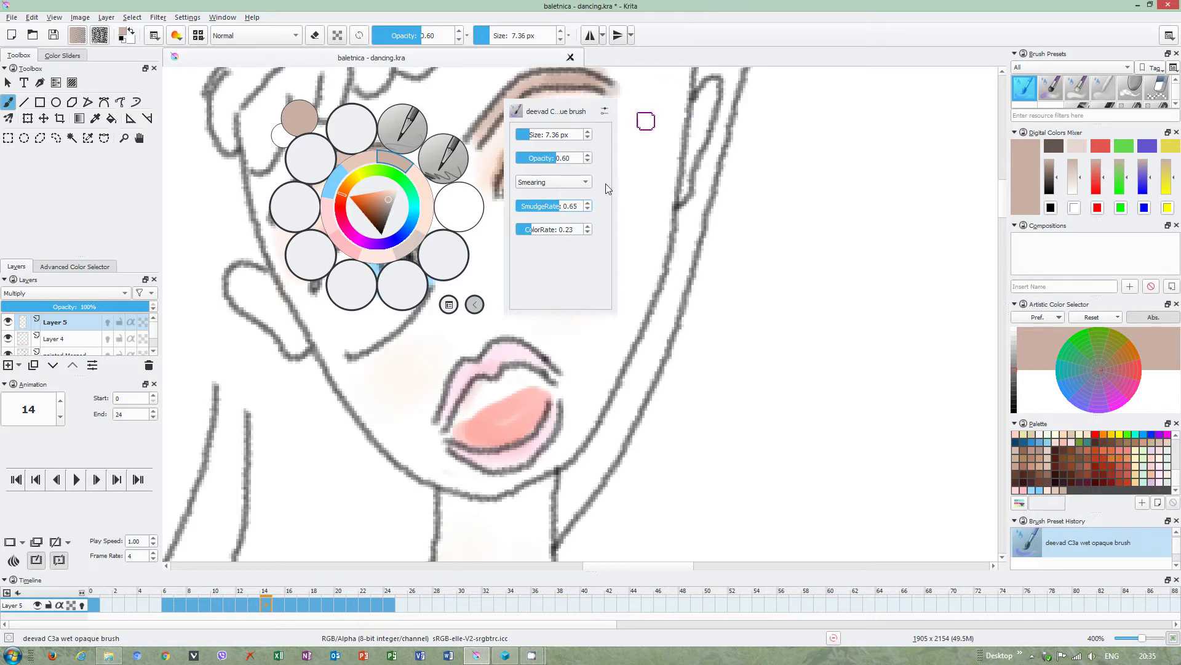
{"action": "left_click", "coordinate": [527, 230]}
{"action": "left_click", "coordinate": [634, 215]}
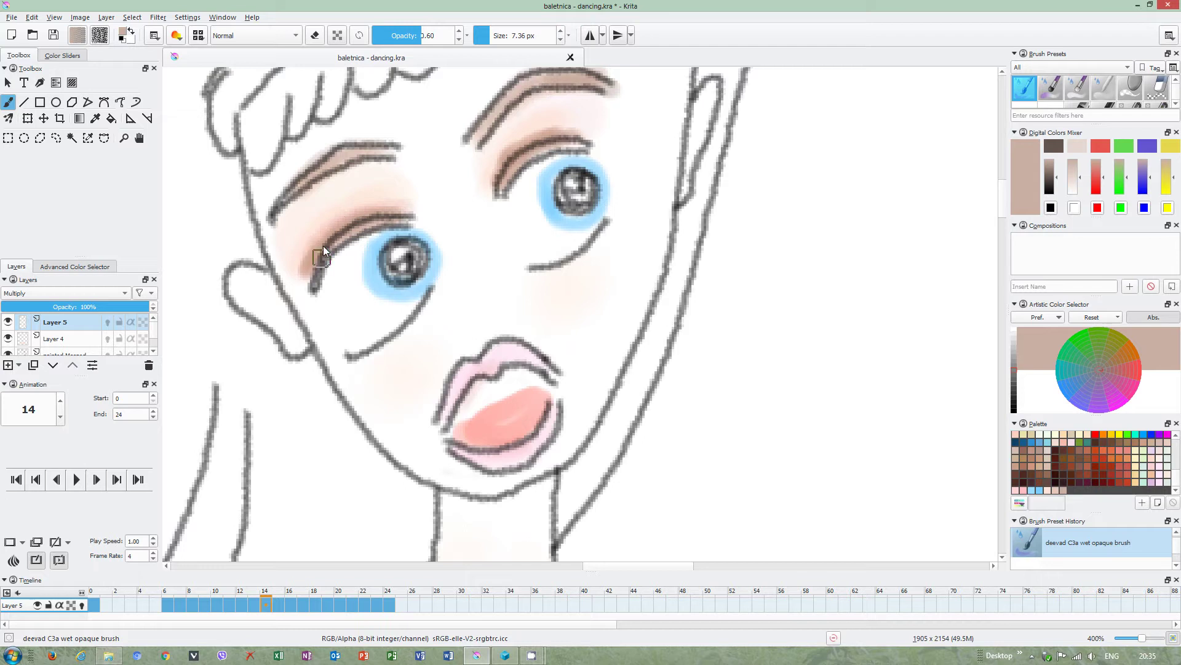
- Nudge opacity to 0.58 and raise colour rate to 0.36, then 0.45
{"action": "right_click", "coordinate": [340, 211]}
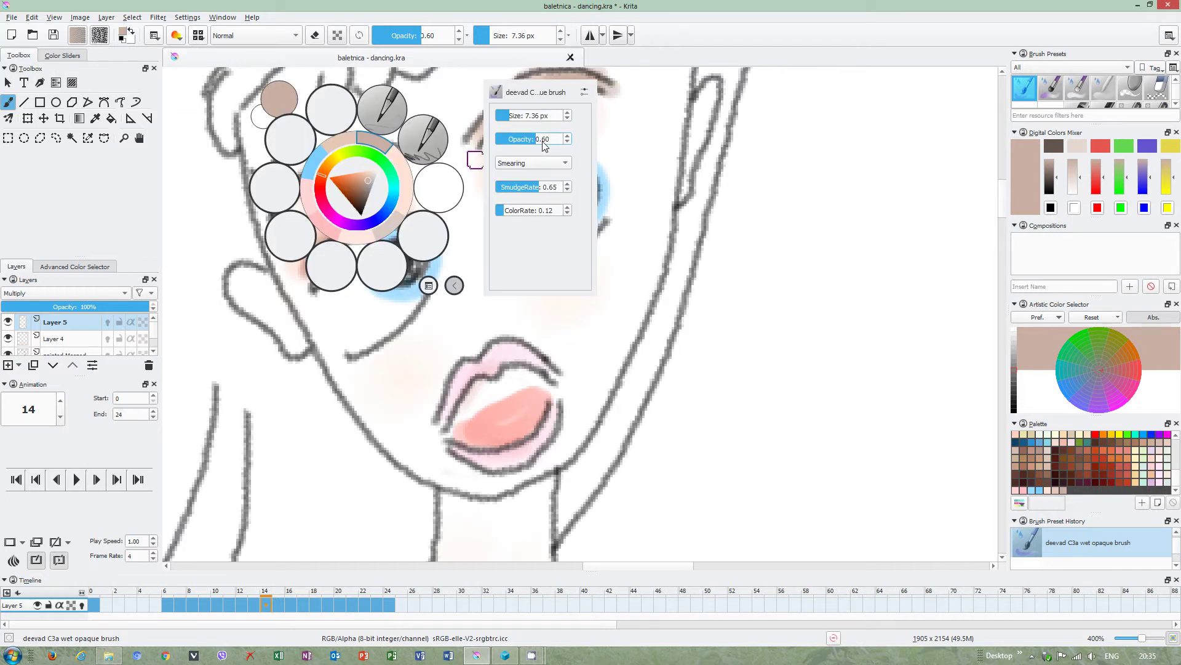
{"action": "left_click", "coordinate": [539, 140]}
{"action": "left_click", "coordinate": [520, 211]}
{"action": "left_click", "coordinate": [664, 189]}
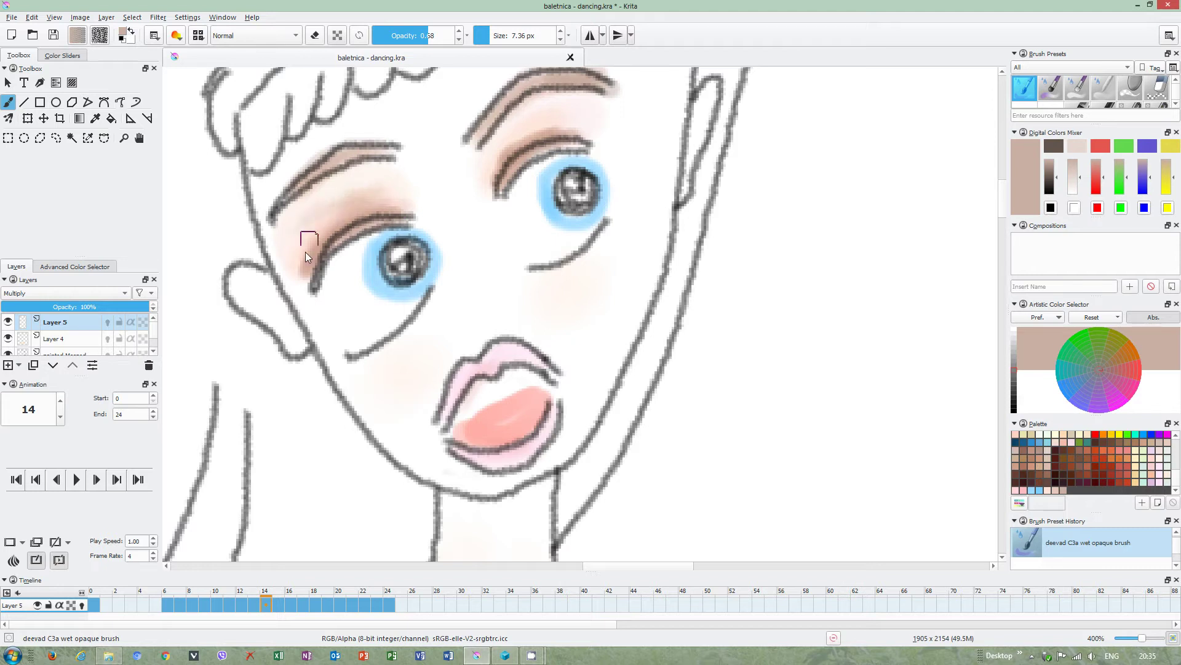
{"action": "right_click", "coordinate": [354, 196]}
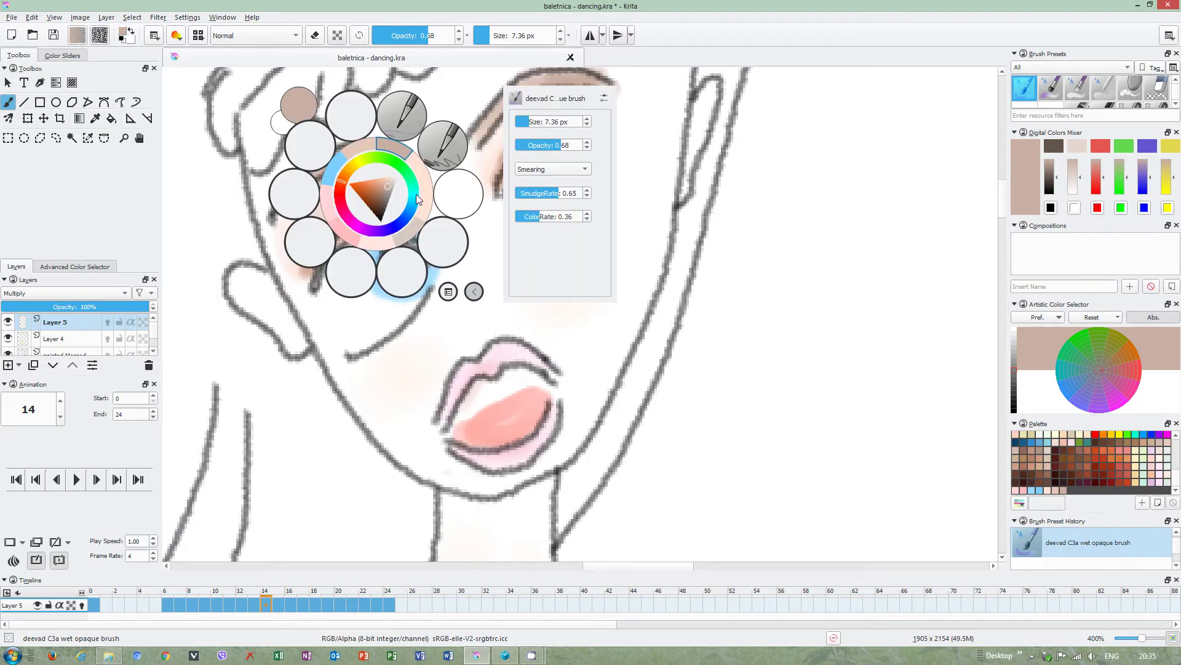
{"action": "left_click", "coordinate": [549, 217]}
{"action": "left_click", "coordinate": [667, 198]}
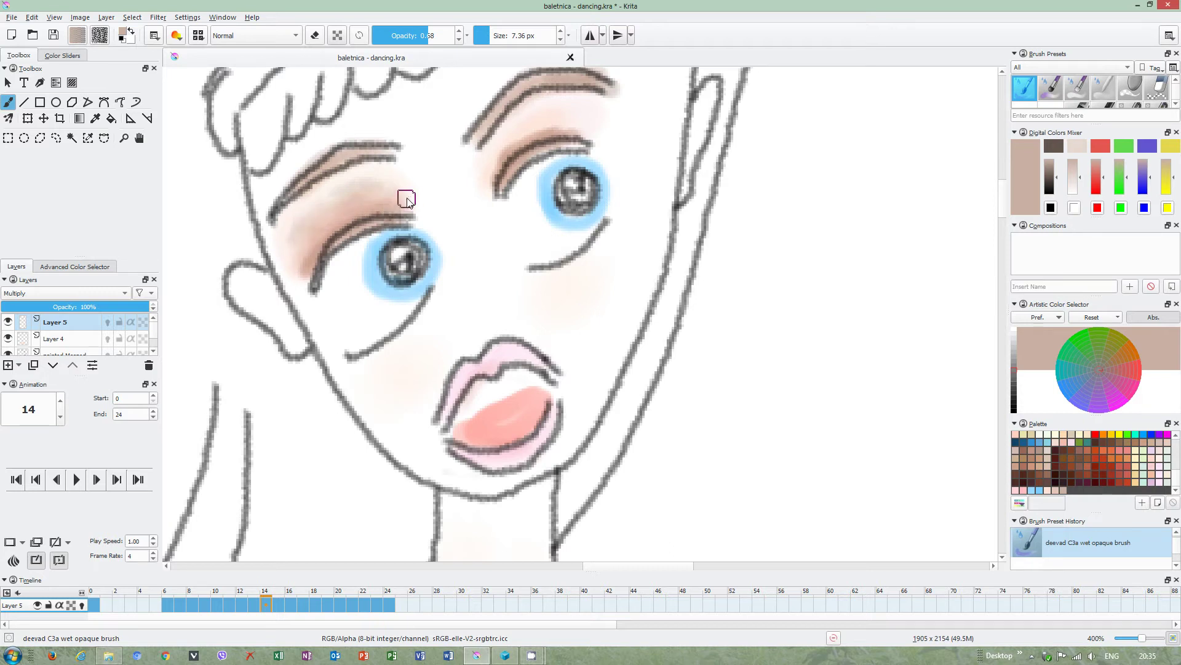
- Set opacity 0.52 and colour rate 0.65, and drop smudge rate below 0.5
{"action": "right_click", "coordinate": [459, 182]}
{"action": "left_click", "coordinate": [642, 211]}
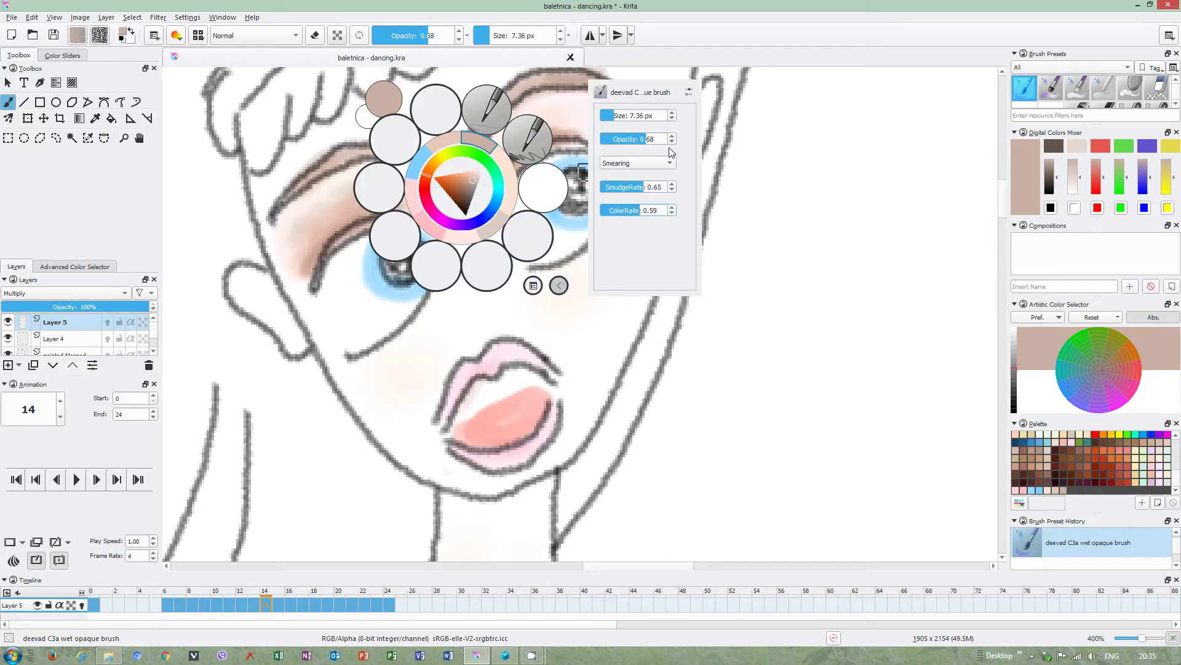
{"action": "left_click", "coordinate": [642, 139]}
{"action": "left_click", "coordinate": [647, 211]}
{"action": "left_click", "coordinate": [631, 187]}
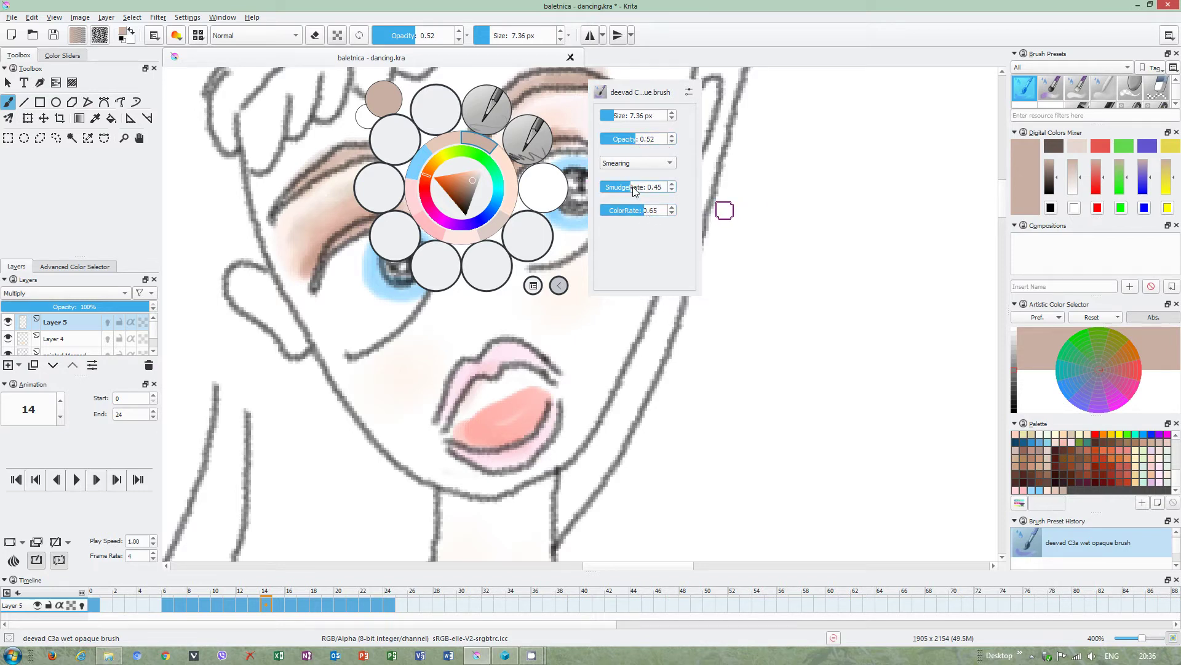
{"action": "left_click", "coordinate": [808, 184]}
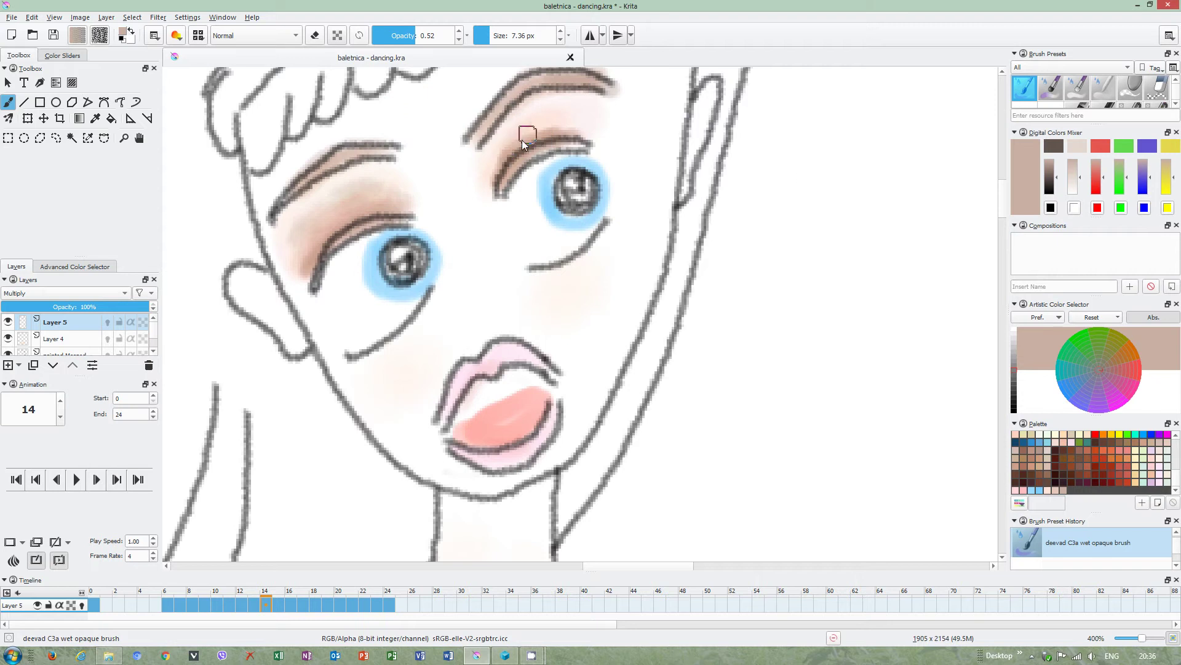
- Raise the brush smudge rate to 0.60
{"action": "right_click", "coordinate": [554, 185]}
{"action": "left_click", "coordinate": [734, 188]}
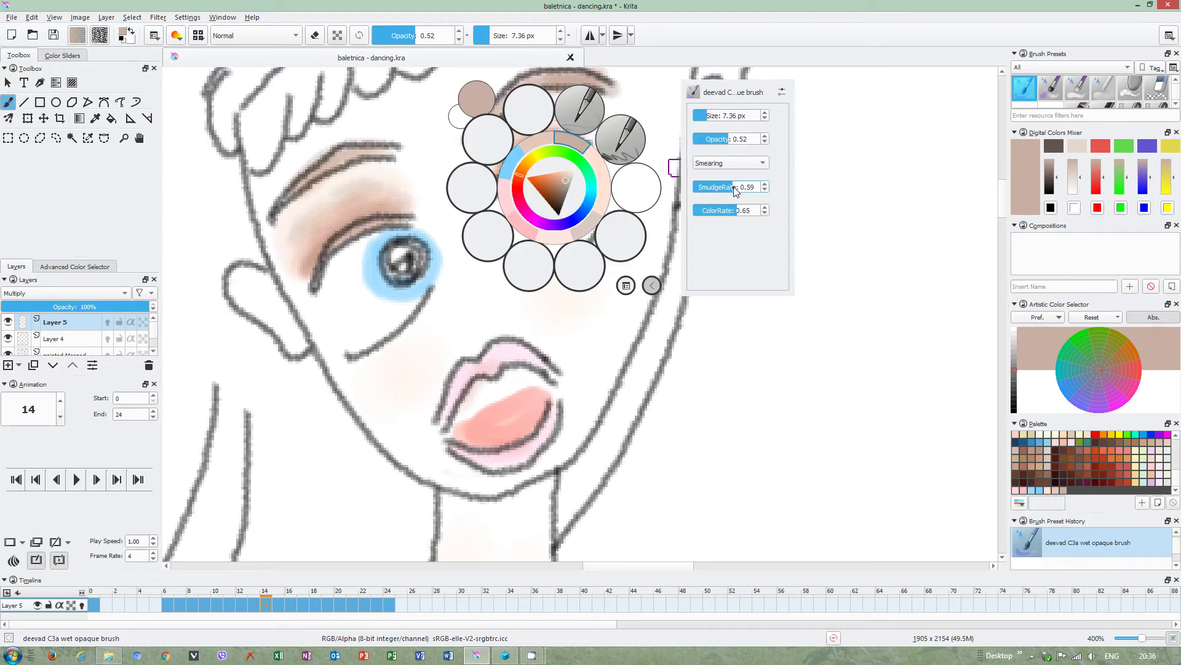
{"action": "left_click", "coordinate": [735, 187]}
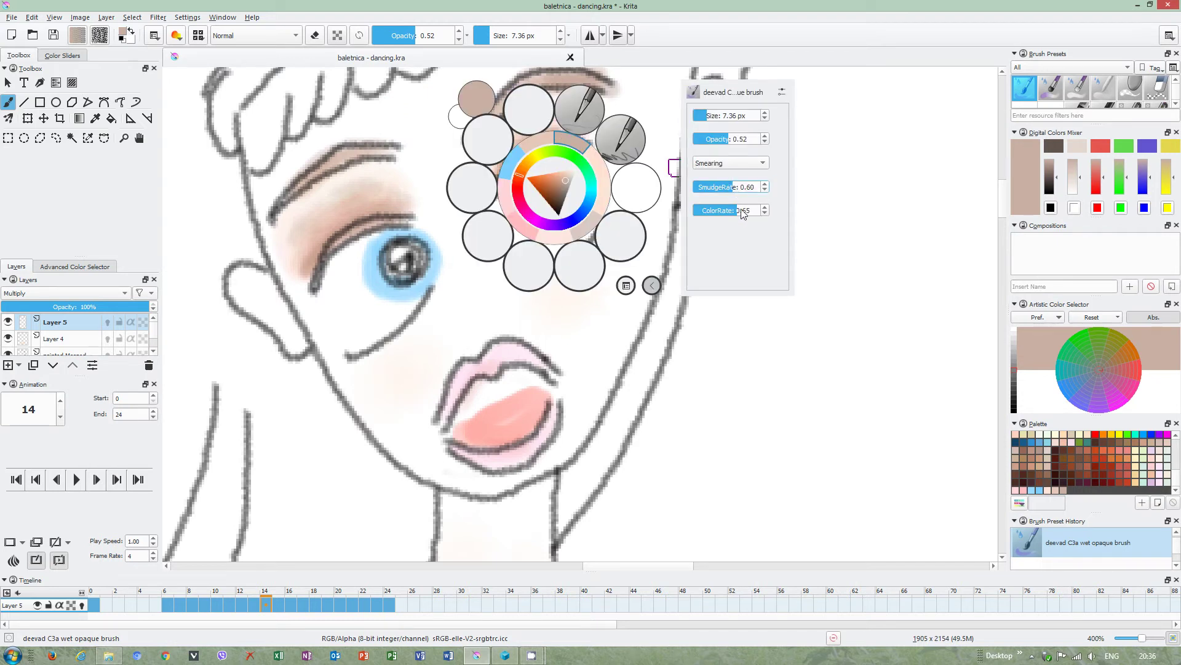
{"action": "left_click", "coordinate": [820, 211]}
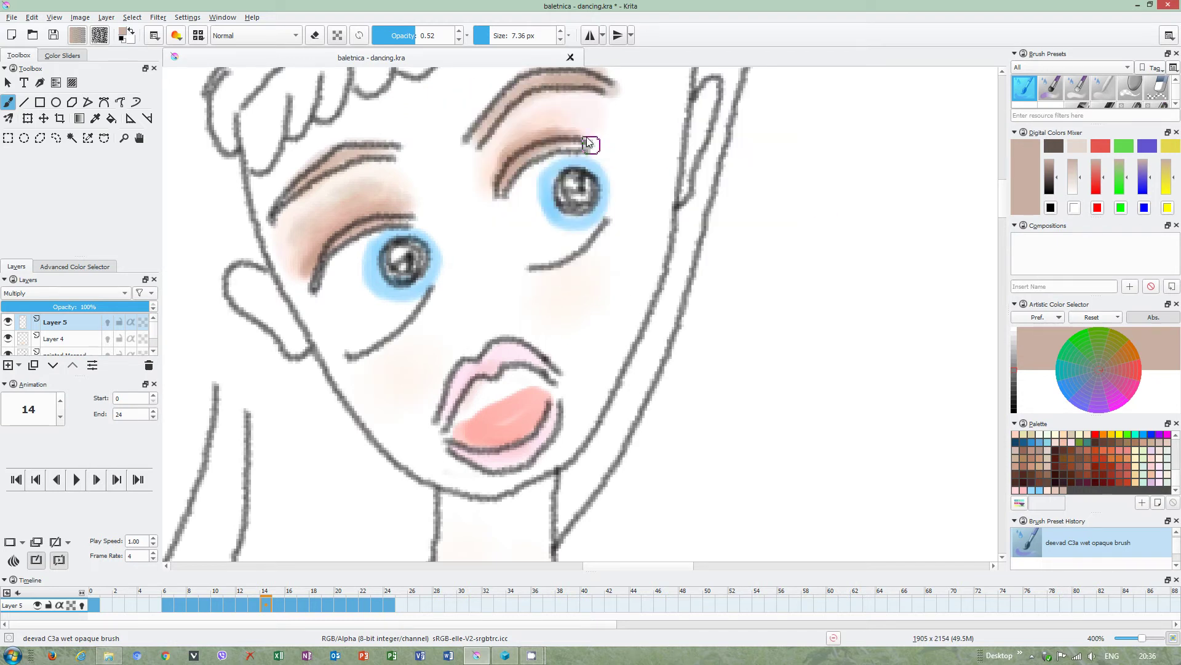
{"action": "scroll", "coordinate": [568, 138], "scroll_direction": "down", "scroll_amount": 1}
- Raise brush opacity to 0.63, go to frame 13, and select the Color Sampler
{"action": "right_click", "coordinate": [555, 138]}
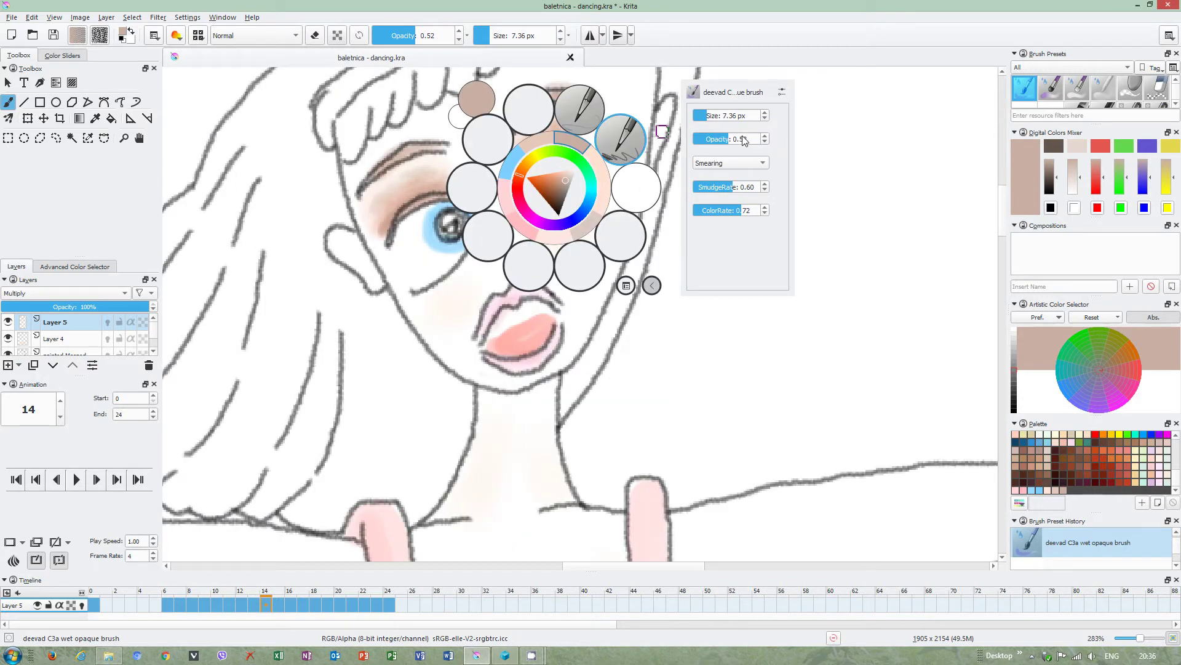
{"action": "left_click_drag", "start_coordinate": [743, 139], "coordinate": [735, 140]}
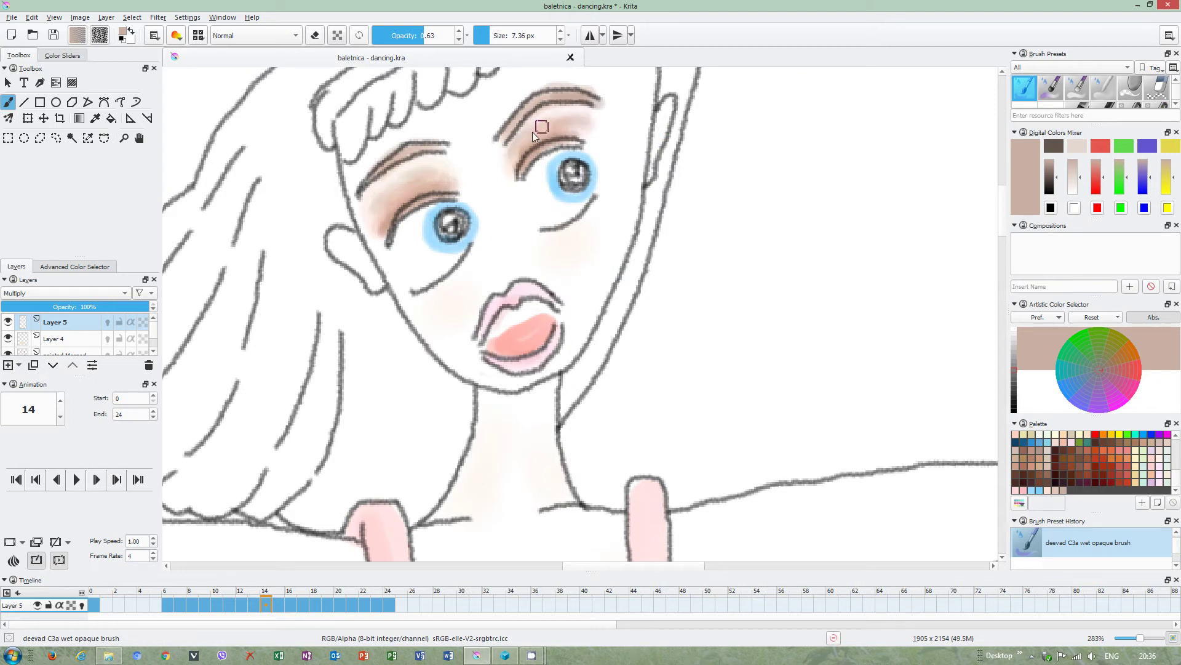
{"action": "left_click", "coordinate": [252, 606]}
{"action": "scroll", "coordinate": [430, 75], "scroll_direction": "up", "scroll_amount": 1}
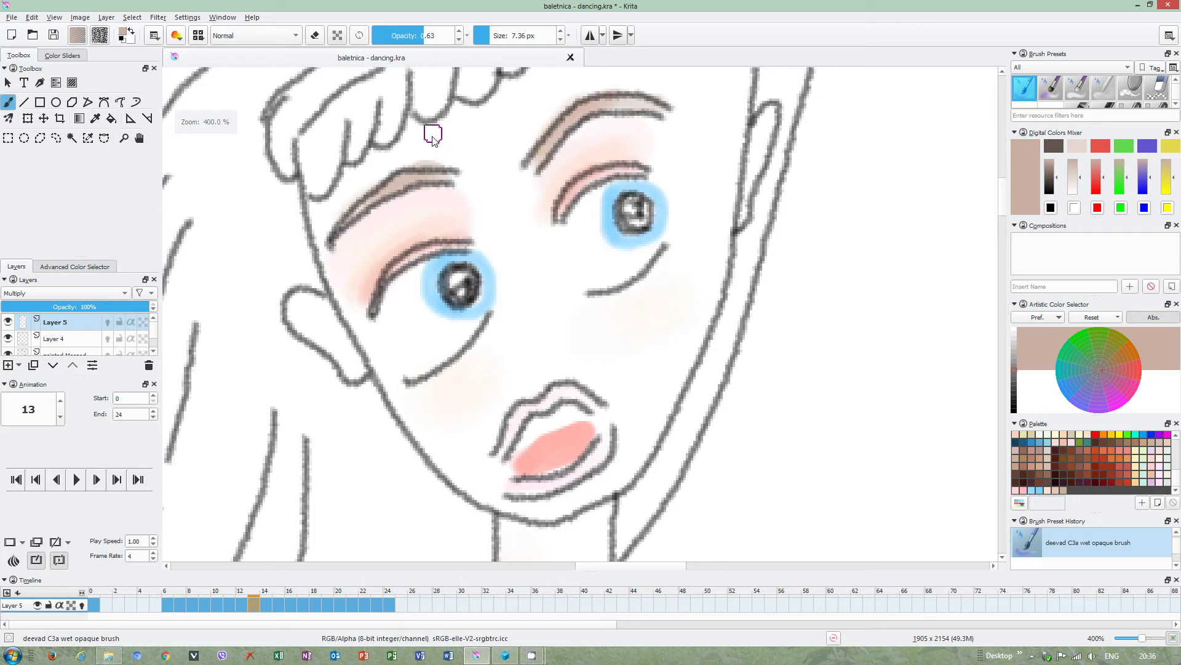
{"action": "right_click", "coordinate": [424, 236]}
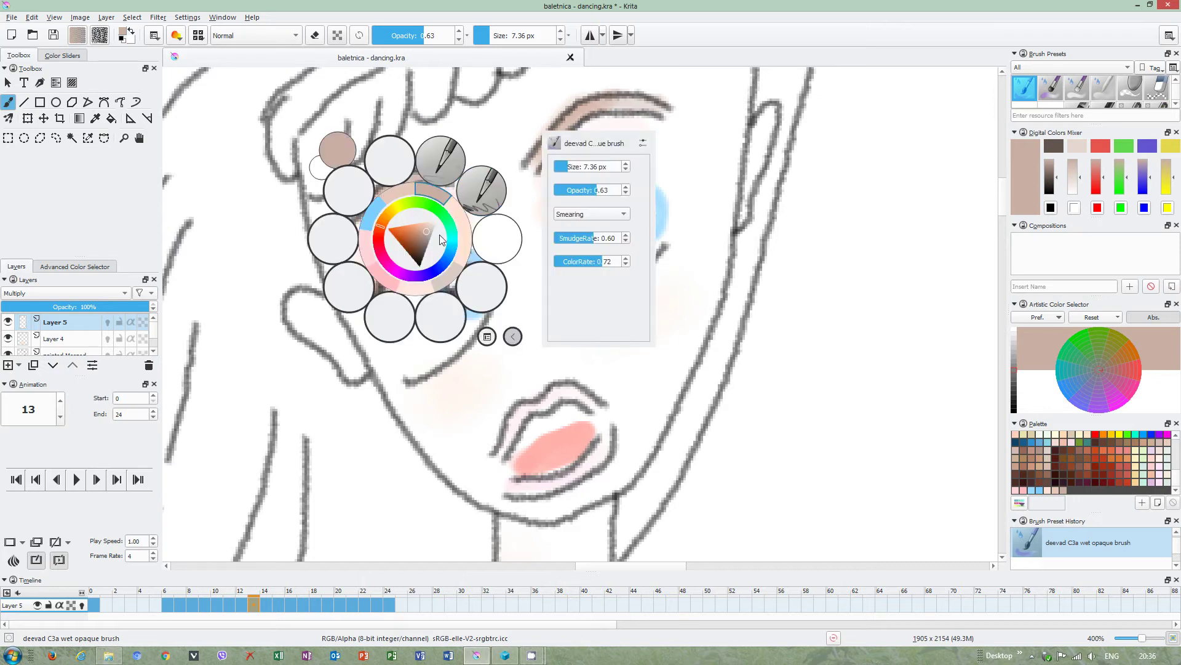
{"action": "left_click", "coordinate": [246, 202]}
{"action": "left_click", "coordinate": [95, 118]}
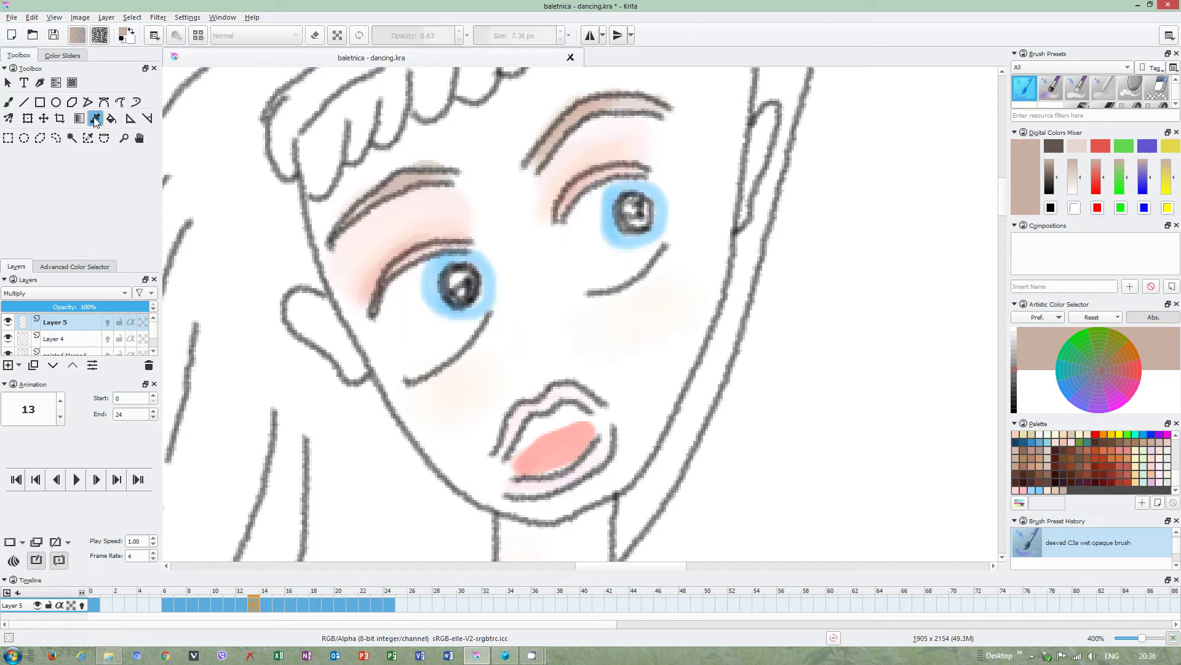
- Sample the cheek blush's light pink, return to the brush, and set opacity 0.75
{"action": "left_click", "coordinate": [365, 264]}
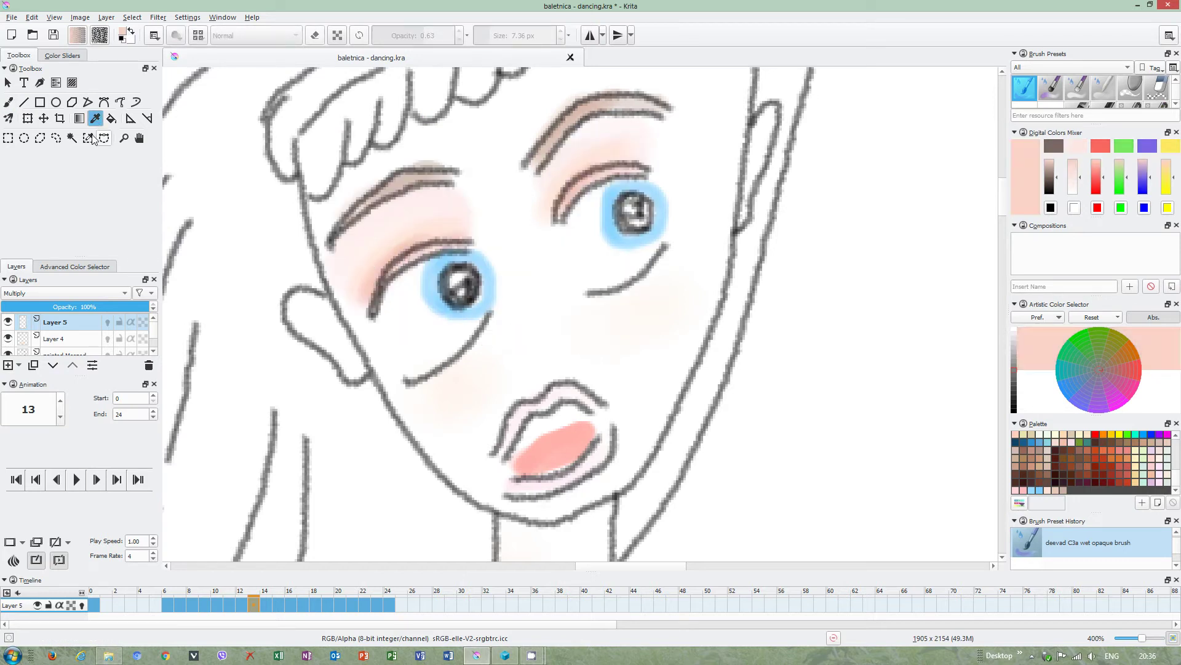
{"action": "left_click", "coordinate": [8, 102]}
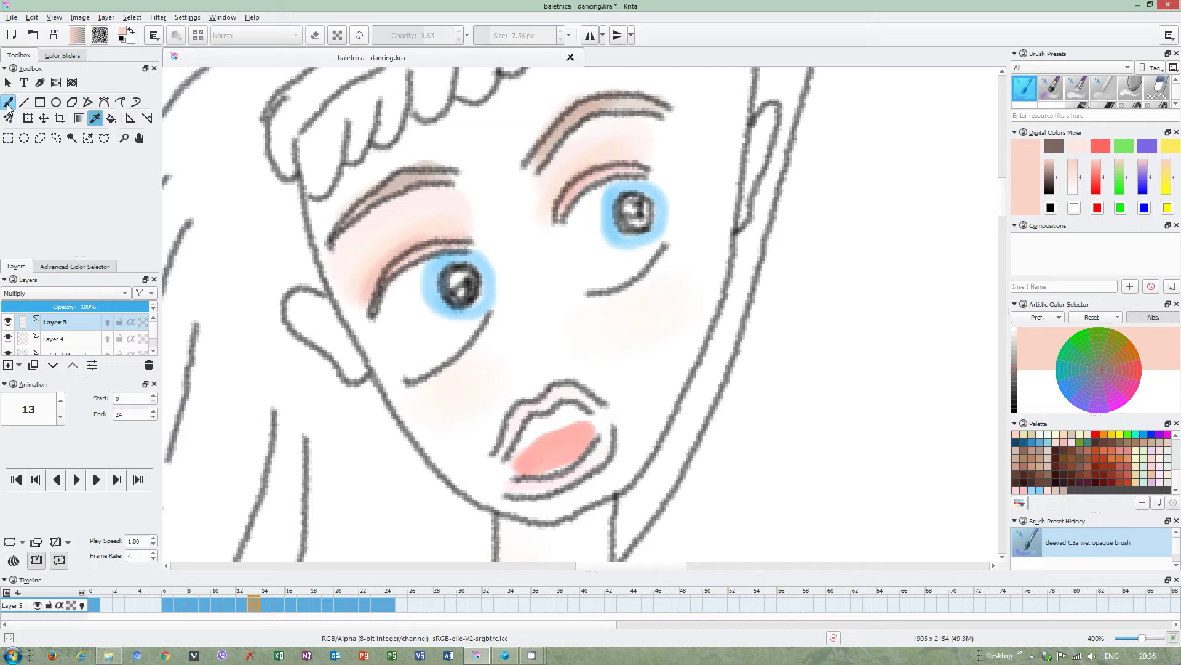
{"action": "right_click", "coordinate": [415, 225]}
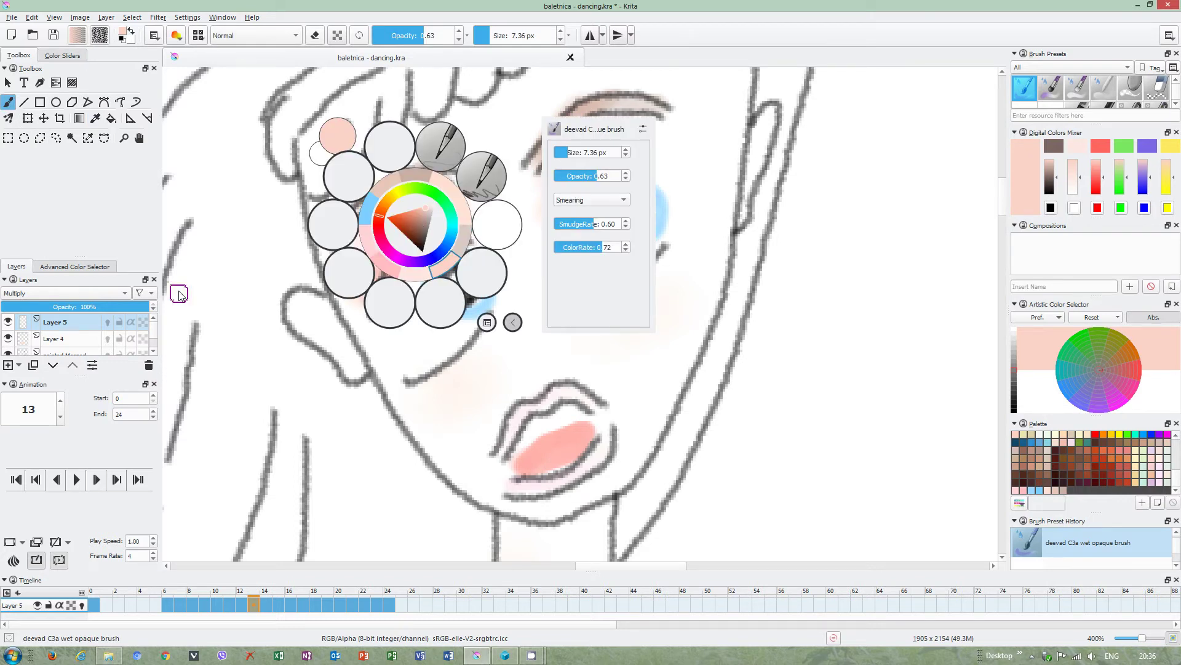
{"action": "left_click", "coordinate": [607, 178]}
{"action": "left_click", "coordinate": [685, 219]}
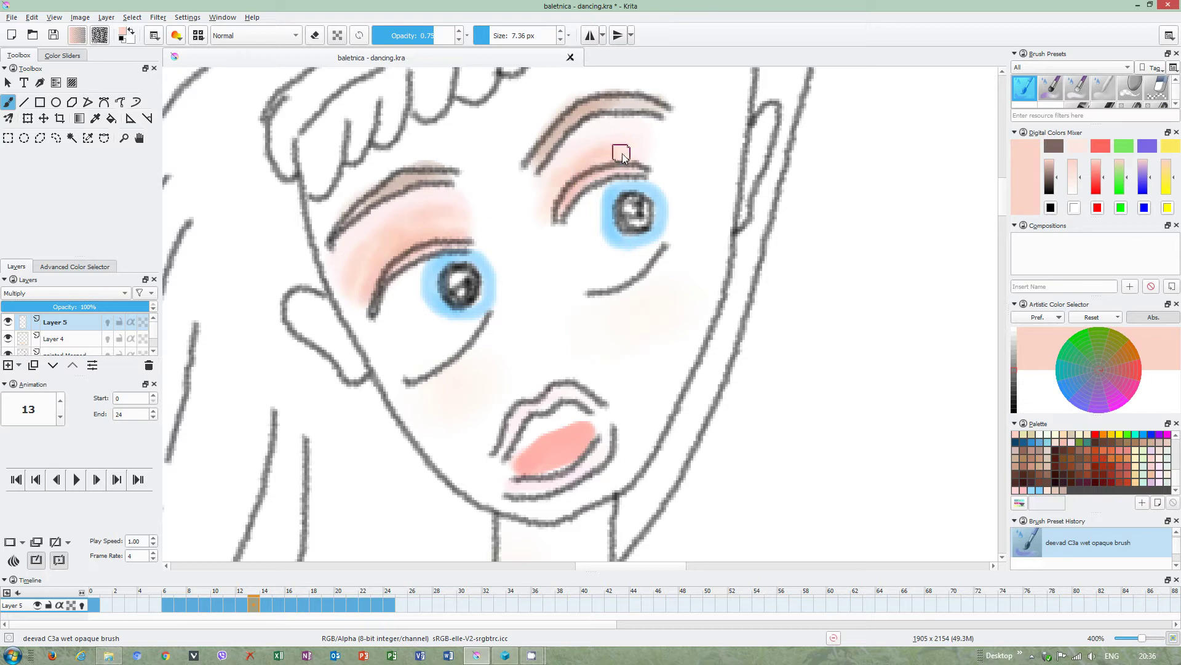
- Go to frame 12 and choose a greyish brown paint colour
{"action": "left_click", "coordinate": [240, 591]}
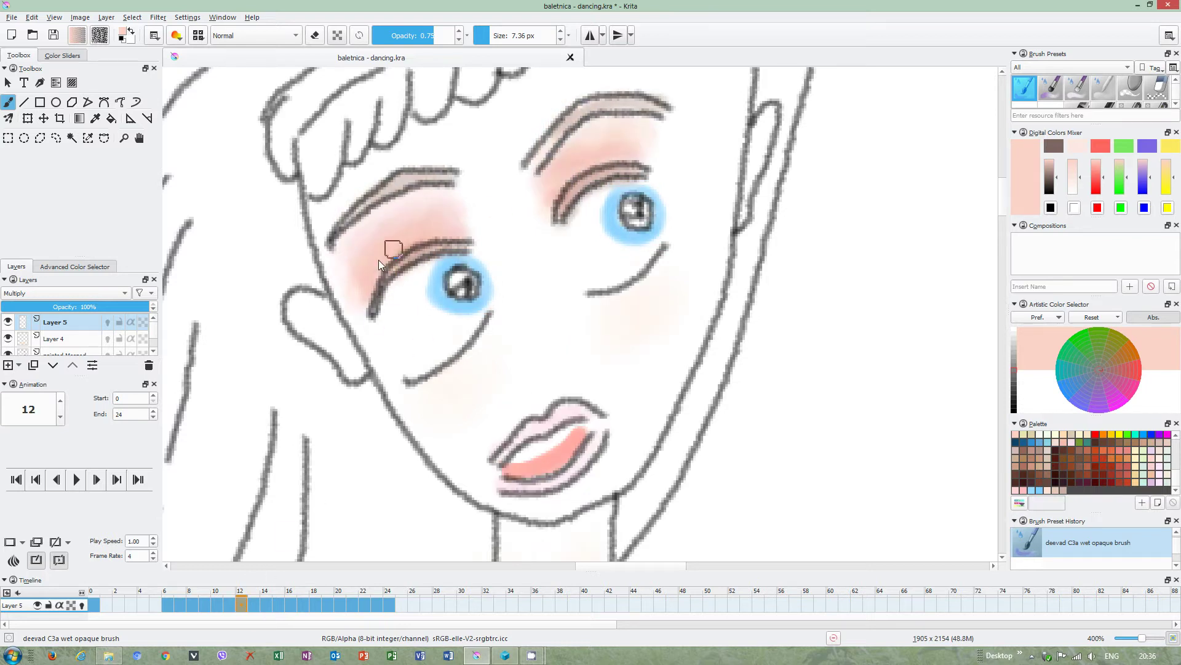
{"action": "right_click", "coordinate": [420, 238]}
{"action": "left_click", "coordinate": [439, 192]}
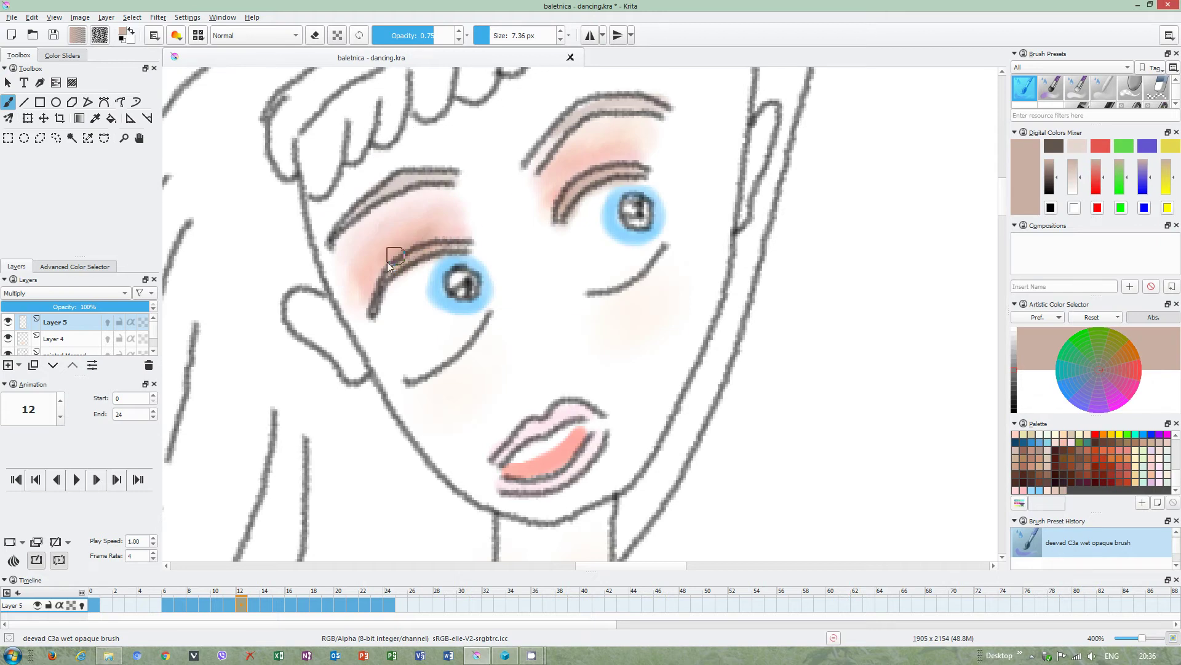
- Set smudge 0.86, colour rate 1.00, opacity 0.66, and deepen the left eyeshadow
{"action": "right_click", "coordinate": [489, 205]}
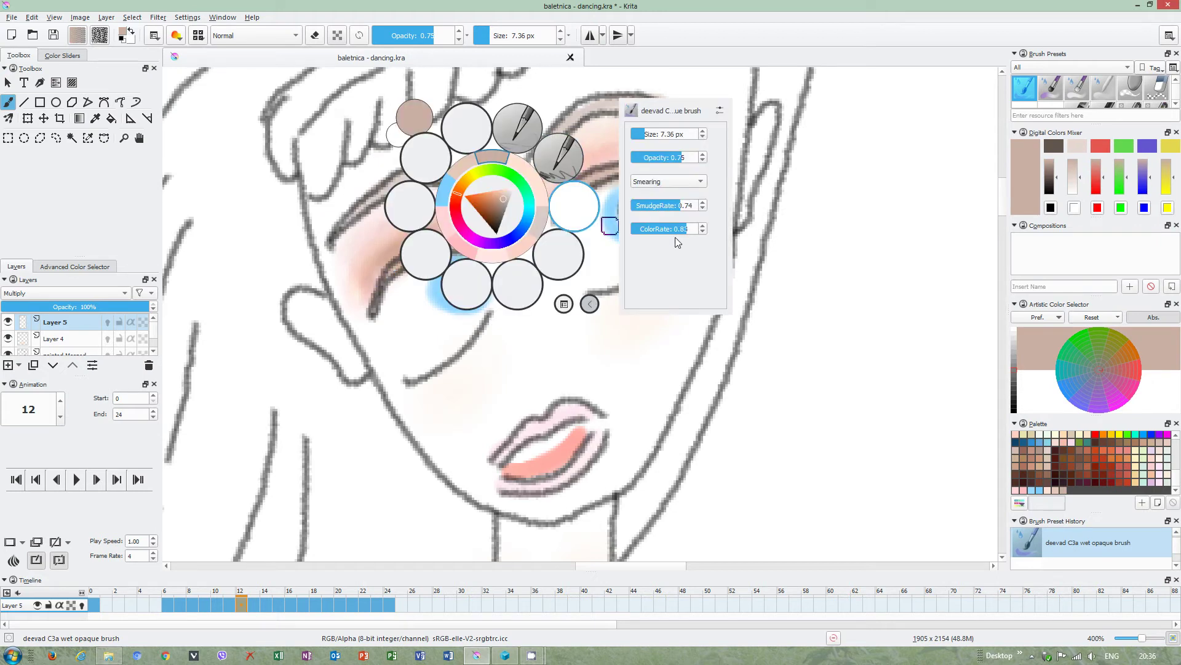
{"action": "left_click", "coordinate": [689, 206]}
{"action": "left_click_drag", "start_coordinate": [689, 231], "coordinate": [709, 236]}
{"action": "left_click", "coordinate": [681, 158]}
{"action": "left_click", "coordinate": [810, 166]}
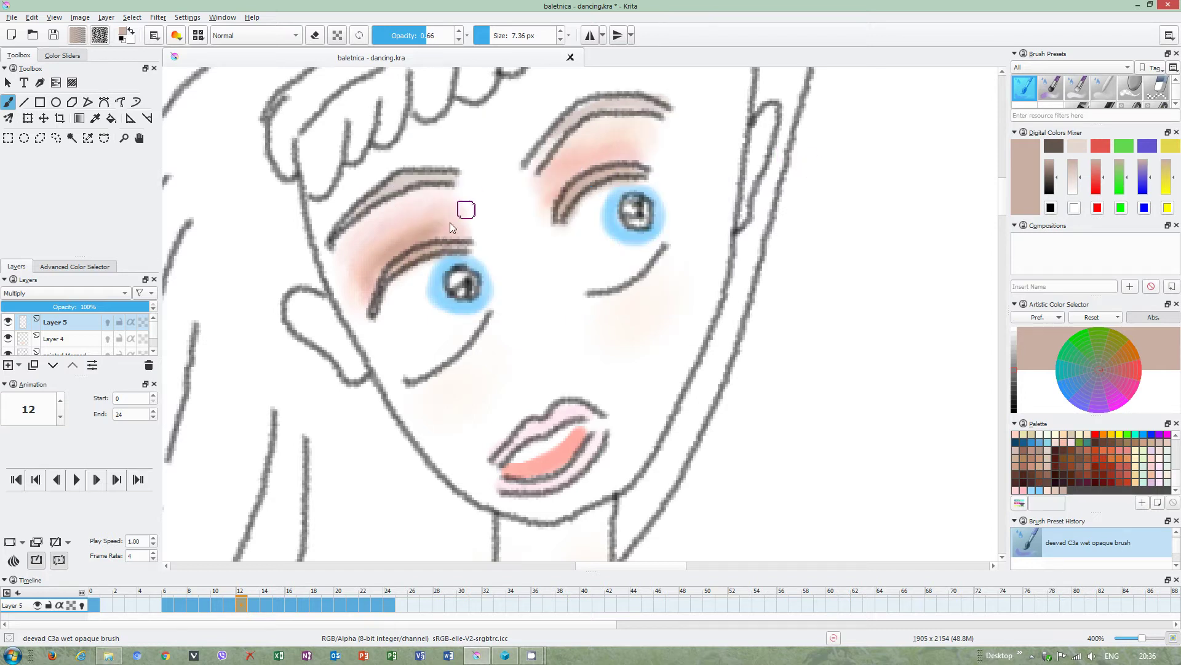
{"action": "left_click_drag", "start_coordinate": [448, 230], "coordinate": [407, 224]}
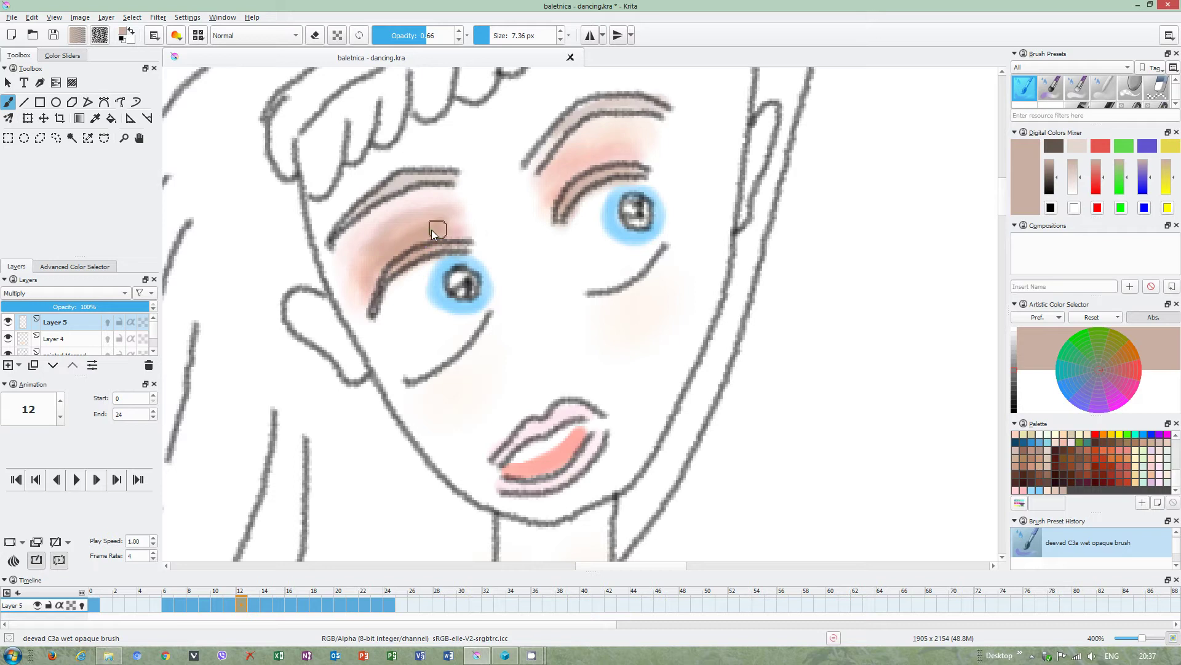
{"action": "left_click", "coordinate": [394, 241]}
- Use a 10.36 px brush at opacity 0.74 to shade above the right eye
{"action": "right_click", "coordinate": [650, 145]}
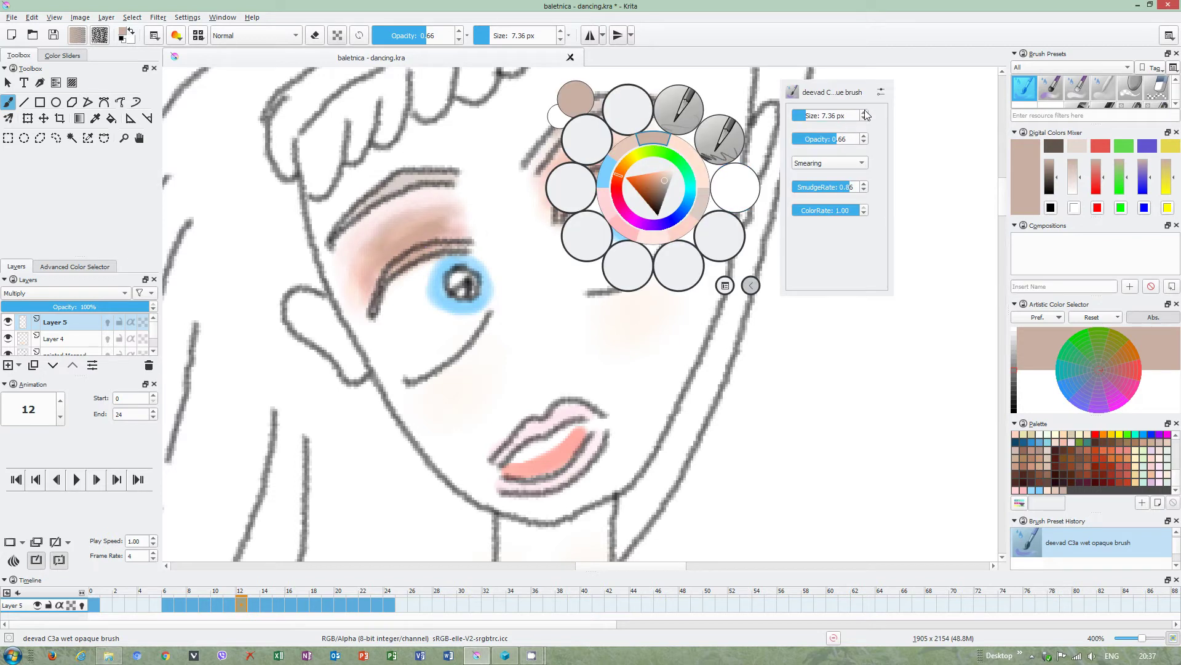
{"action": "left_click", "coordinate": [864, 113]}
{"action": "left_click", "coordinate": [864, 136]}
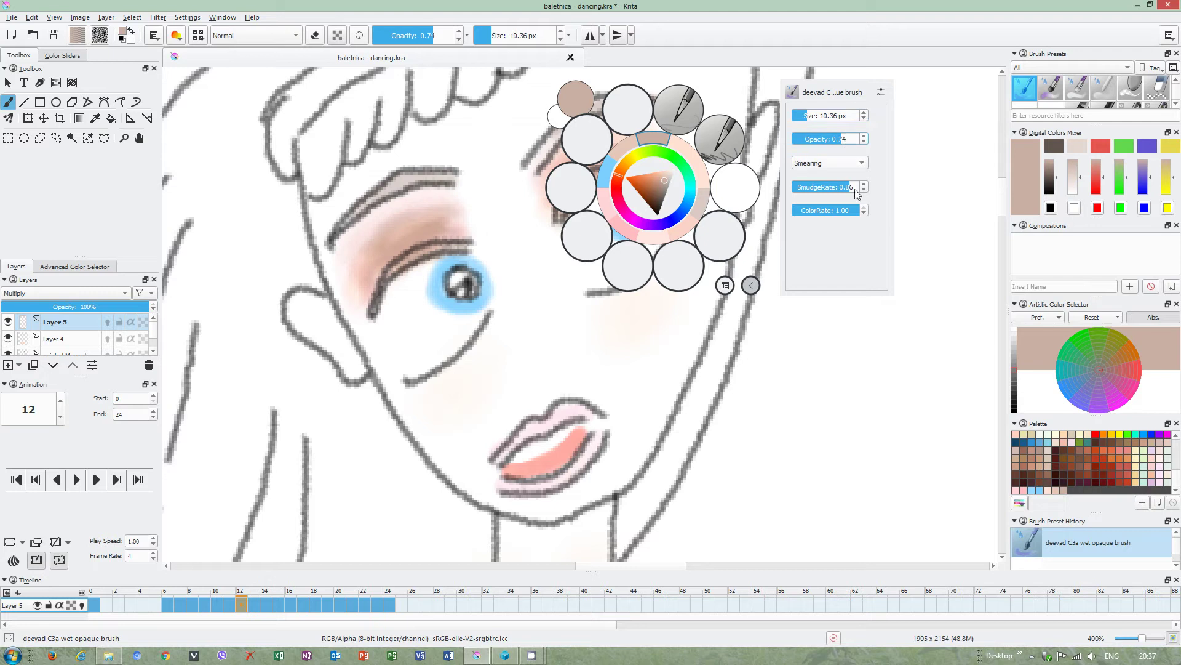
{"action": "left_click_drag", "start_coordinate": [849, 190], "coordinate": [841, 193]}
{"action": "left_click", "coordinate": [917, 194]}
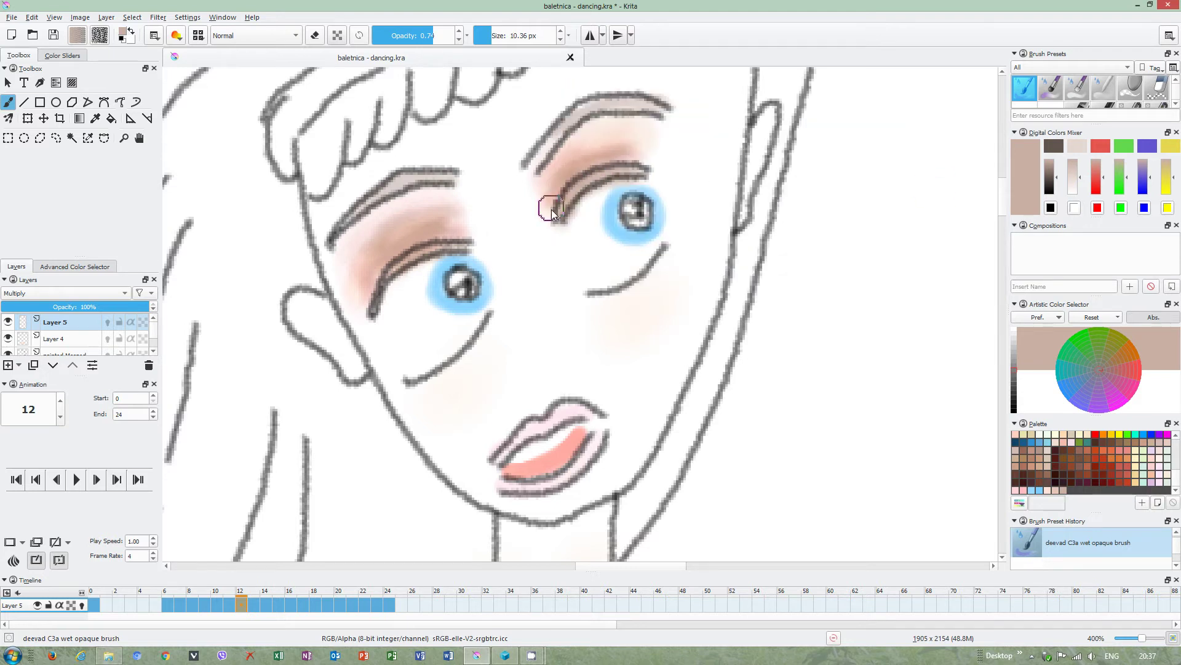
{"action": "left_click_drag", "start_coordinate": [547, 206], "coordinate": [636, 154]}
{"action": "right_click", "coordinate": [639, 187]}
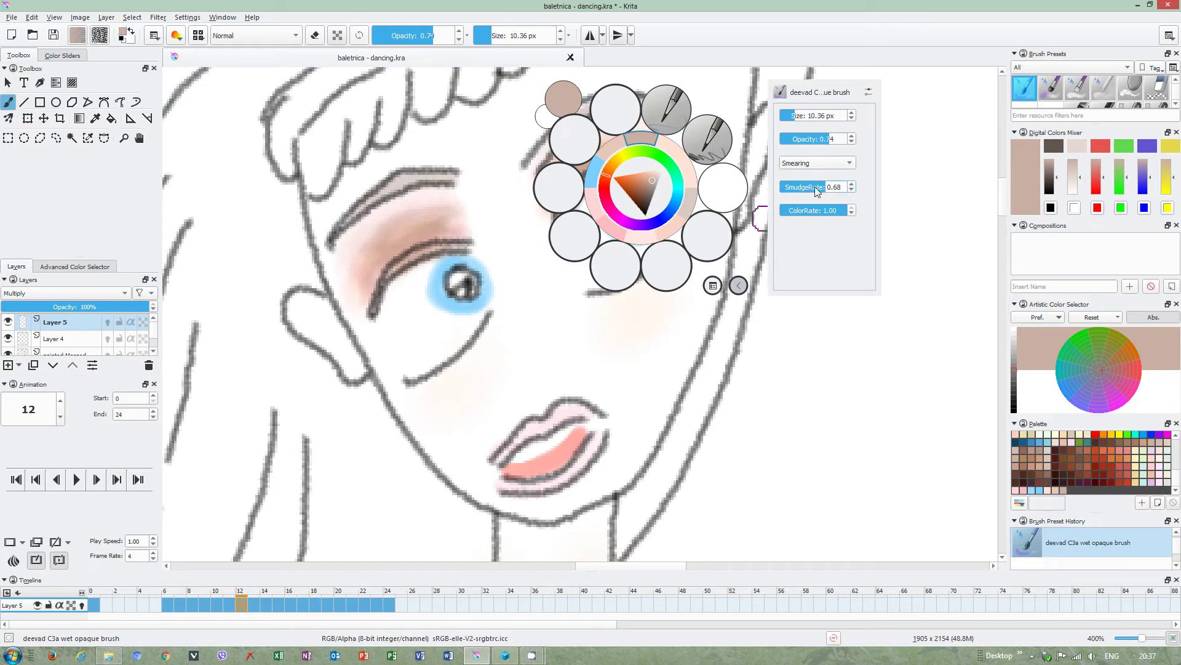
{"action": "left_click_drag", "start_coordinate": [816, 190], "coordinate": [834, 191]}
{"action": "right_click", "coordinate": [596, 148]}
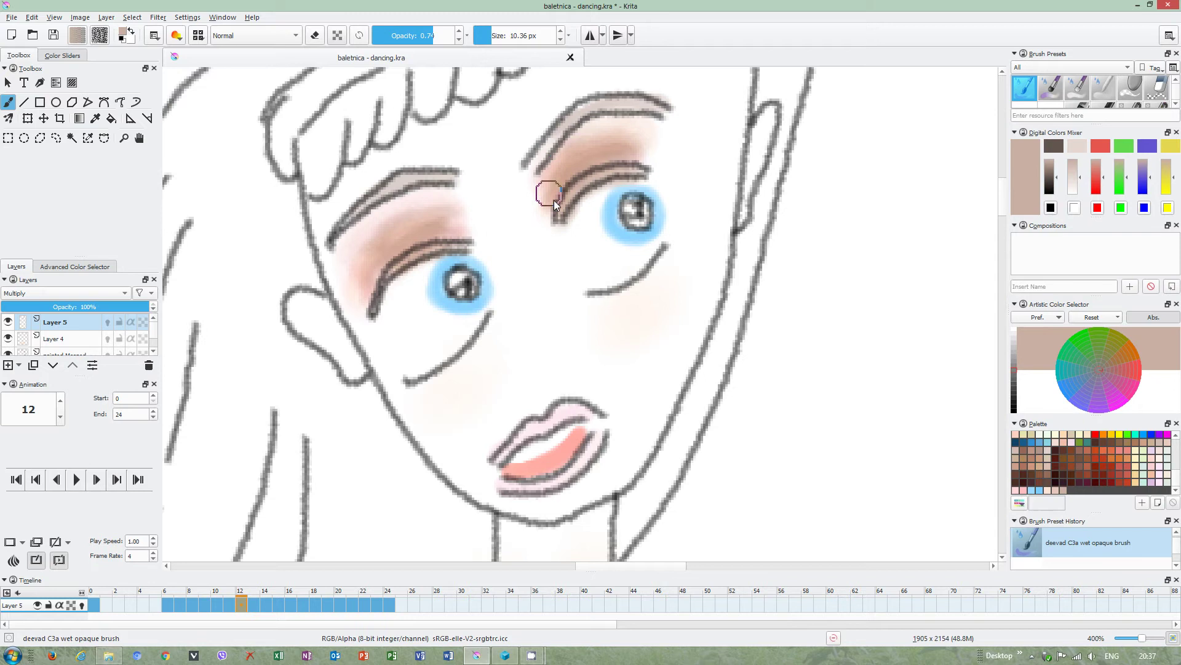
{"action": "scroll", "coordinate": [457, 246], "scroll_direction": "down", "scroll_amount": 3}
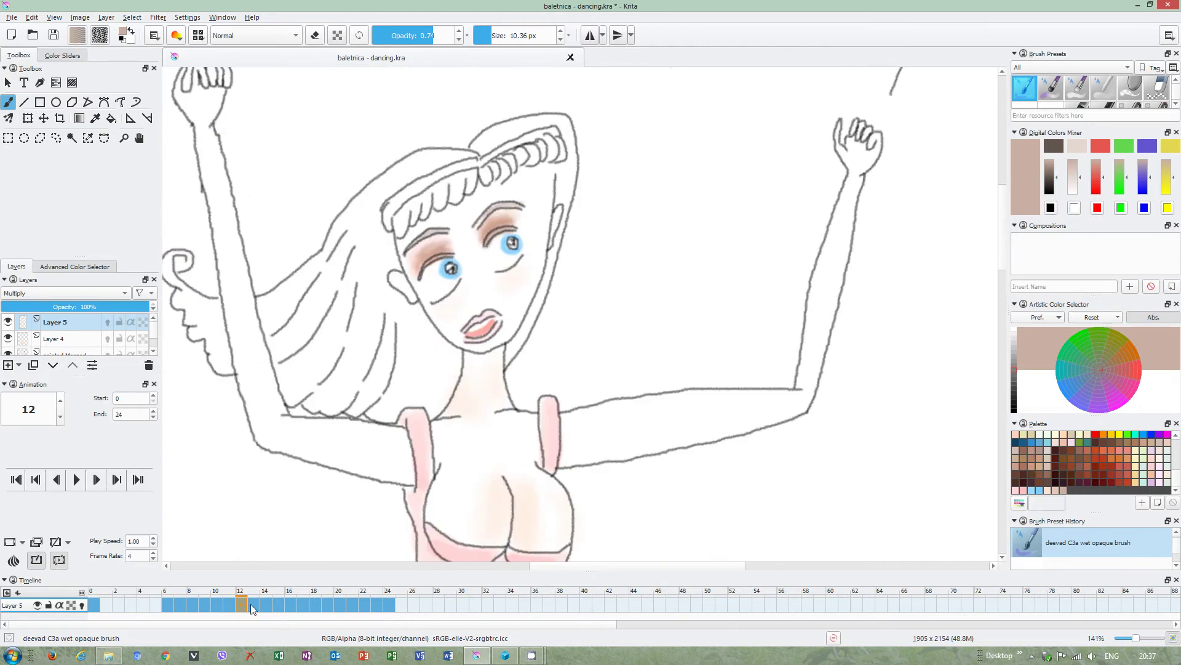
- Scrub to frame 18 and tint the eye area orange-pink
{"action": "left_click_drag", "start_coordinate": [250, 604], "coordinate": [327, 606]}
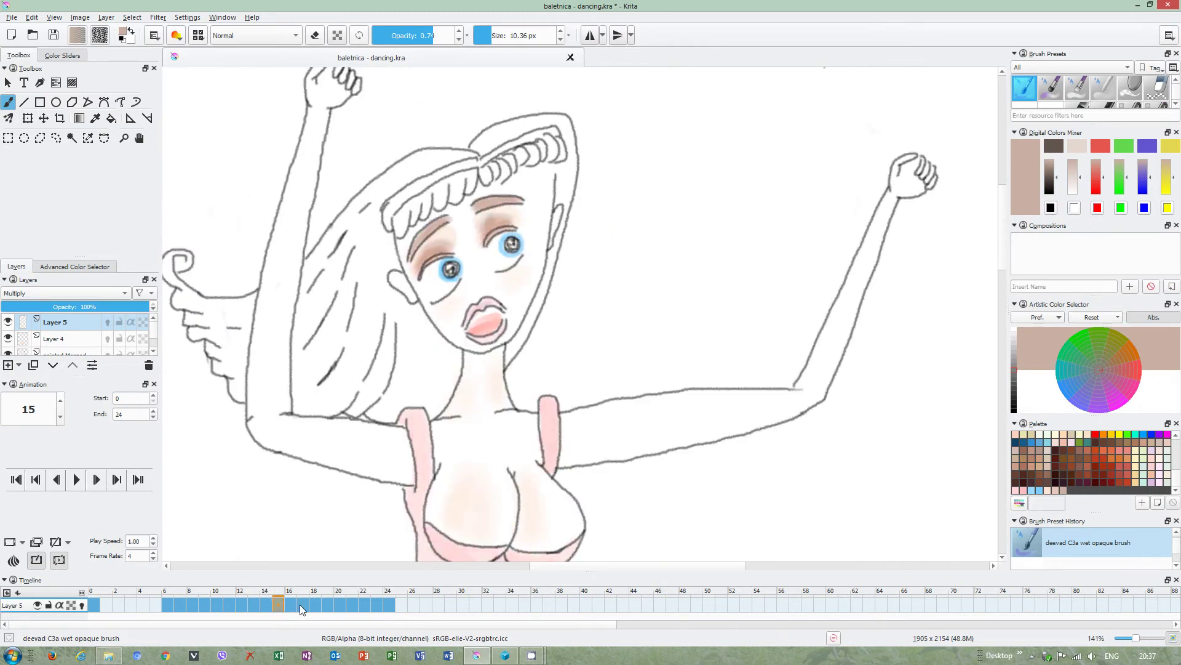
{"action": "left_click", "coordinate": [317, 607]}
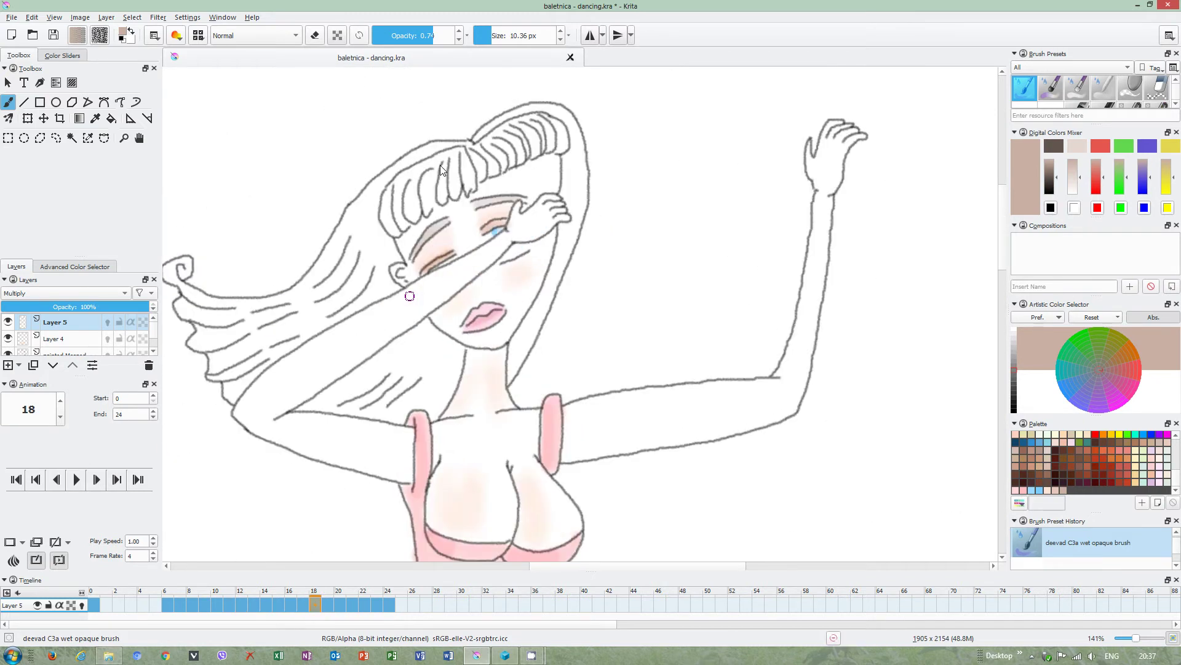
{"action": "scroll", "coordinate": [441, 166], "scroll_direction": "up", "scroll_amount": 2}
{"action": "left_click_drag", "start_coordinate": [377, 319], "coordinate": [422, 264]}
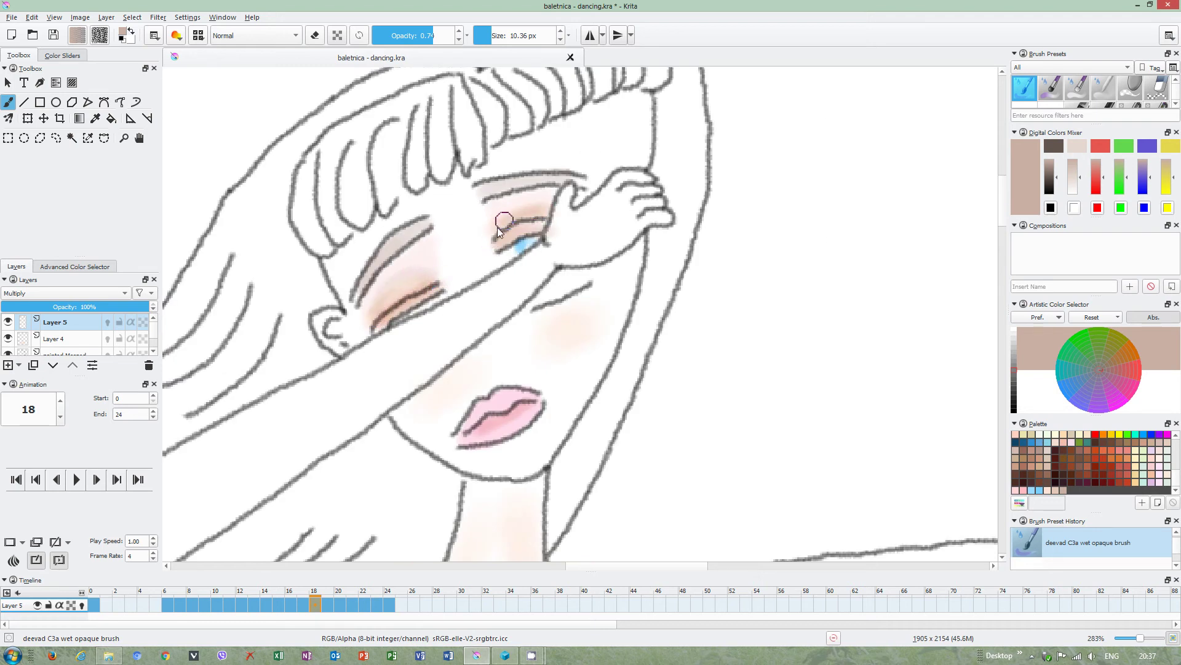
{"action": "scroll", "coordinate": [413, 440], "scroll_direction": "down", "scroll_amount": 3}
{"action": "scroll", "coordinate": [413, 440], "scroll_direction": "down", "scroll_amount": 1}
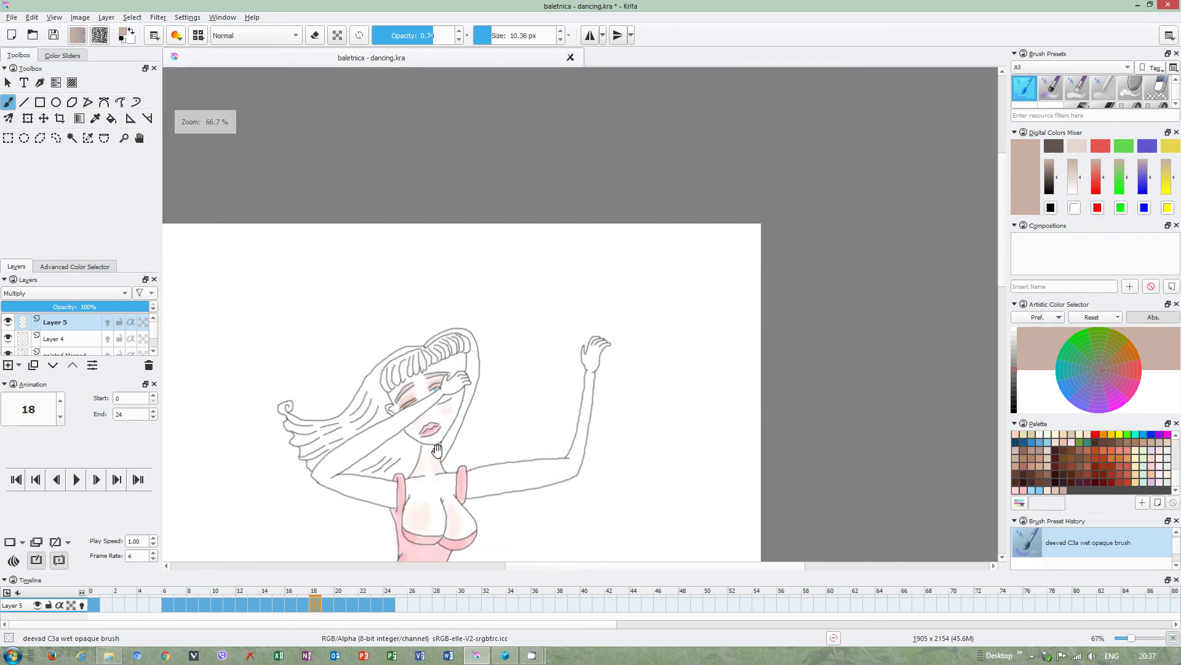
{"action": "scroll", "coordinate": [413, 440], "scroll_direction": "down", "scroll_amount": 2}
{"action": "scroll", "coordinate": [394, 339], "scroll_direction": "up", "scroll_amount": 1}
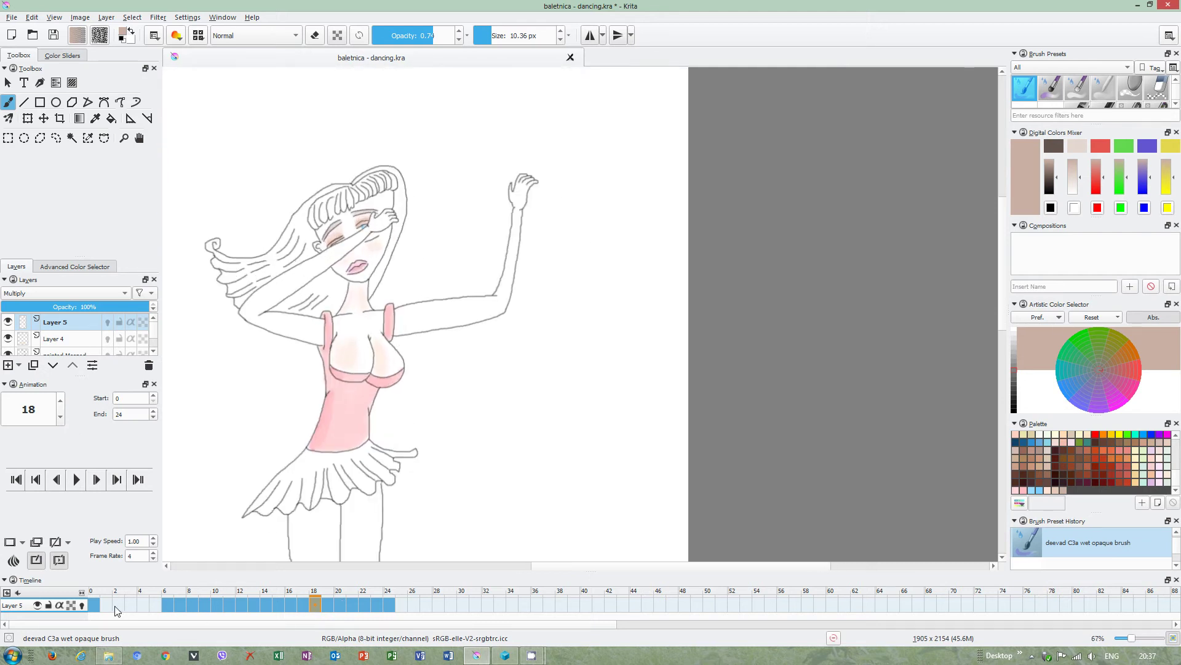
- Jump to frame 0, then frame 24, frame the whole dancer, and play
{"action": "left_click", "coordinate": [96, 606]}
{"action": "left_click", "coordinate": [389, 605]}
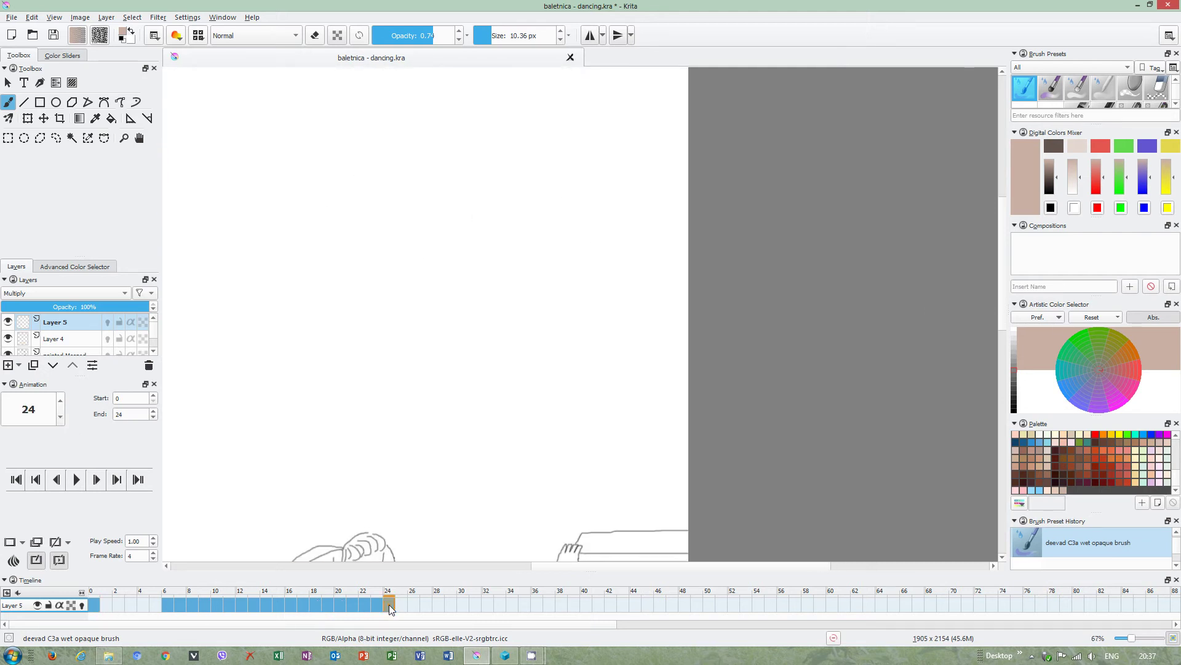
{"action": "scroll", "coordinate": [395, 502], "scroll_direction": "down", "scroll_amount": 3}
{"action": "left_click_drag", "start_coordinate": [372, 527], "coordinate": [411, 343]}
{"action": "scroll", "coordinate": [411, 343], "scroll_direction": "up", "scroll_amount": 3}
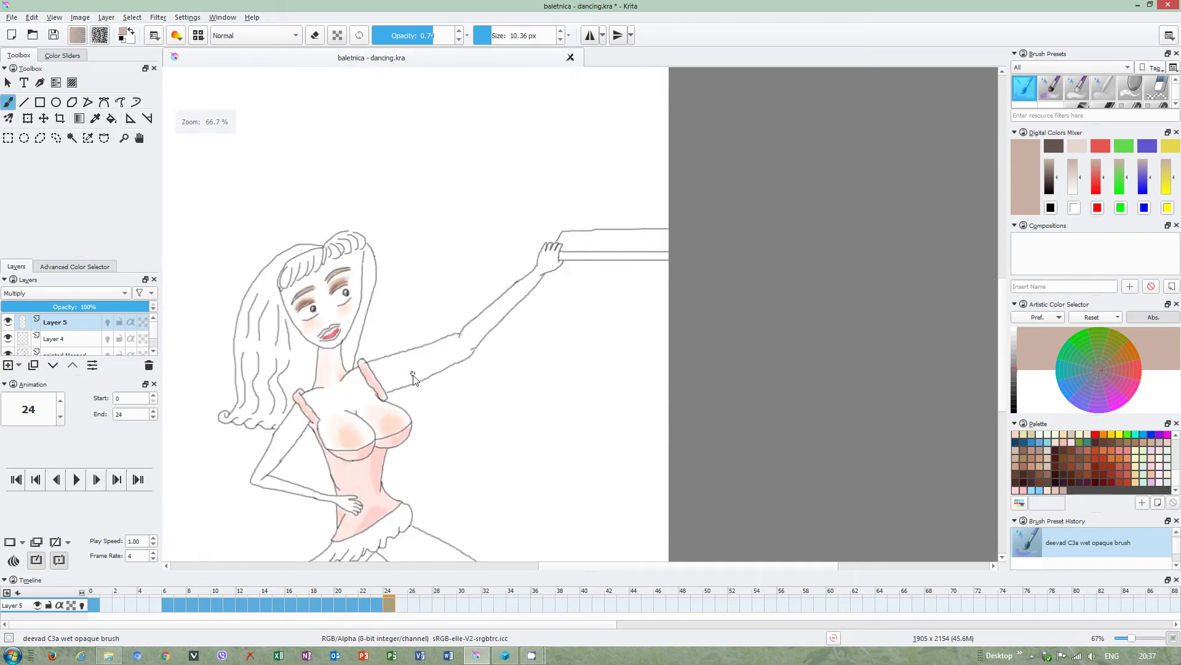
{"action": "scroll", "coordinate": [406, 386], "scroll_direction": "down", "scroll_amount": 1}
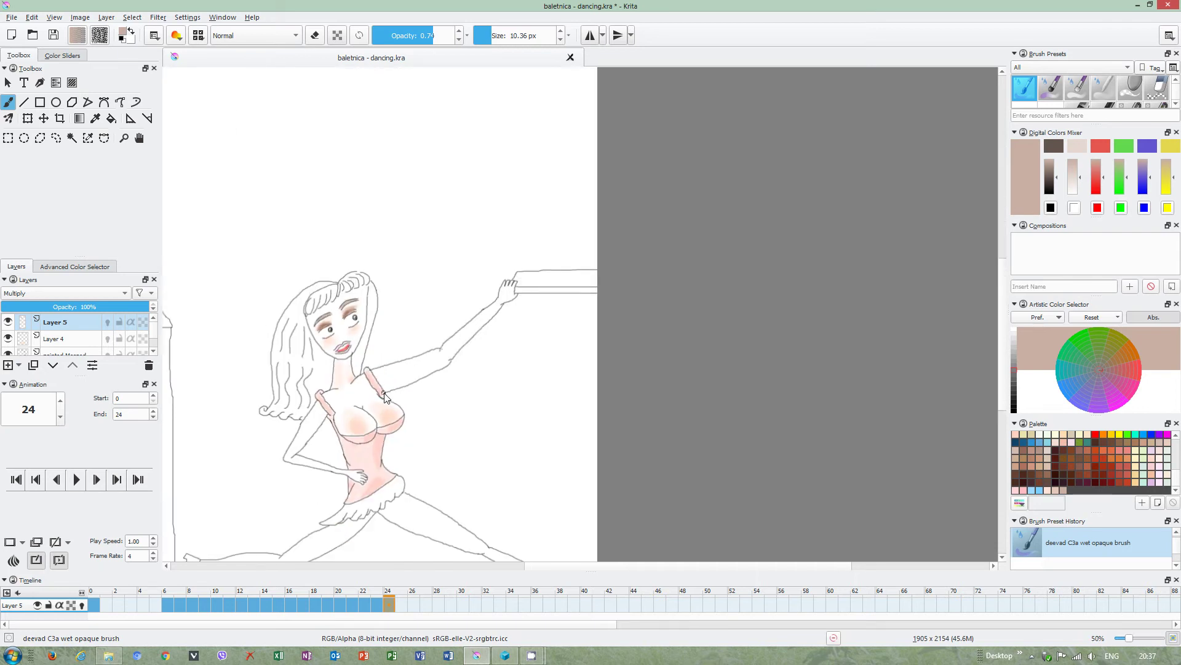
{"action": "left_click_drag", "start_coordinate": [406, 385], "coordinate": [467, 379]}
{"action": "scroll", "coordinate": [467, 378], "scroll_direction": "down", "scroll_amount": 1}
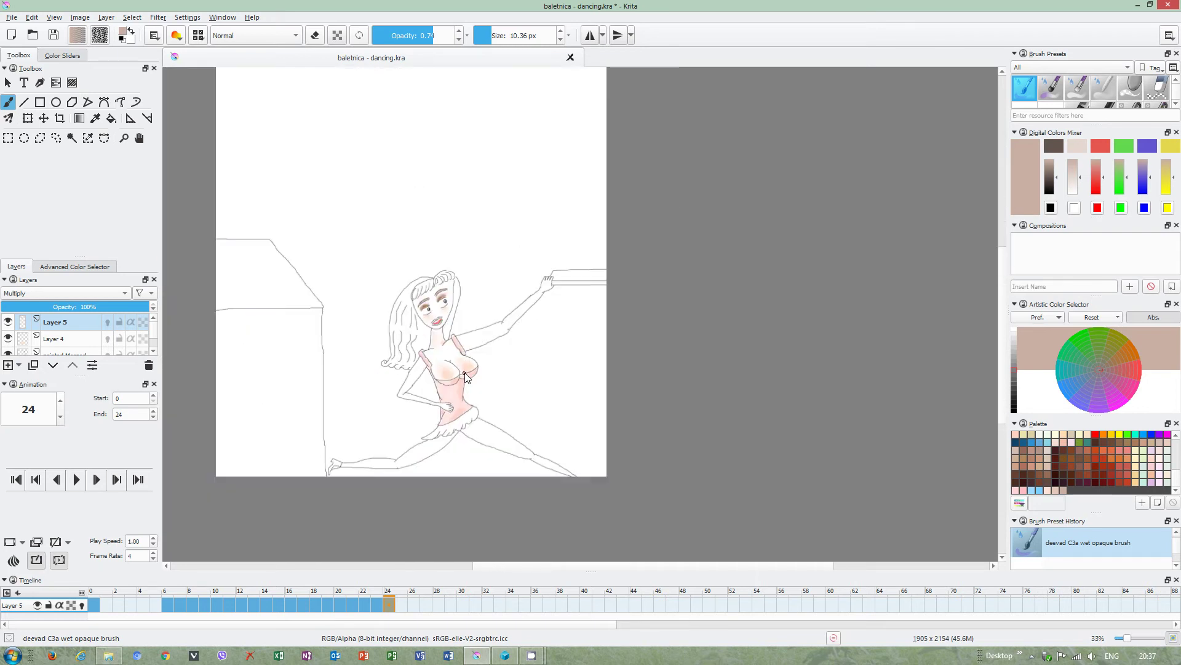
{"action": "scroll", "coordinate": [467, 379], "scroll_direction": "up", "scroll_amount": 1}
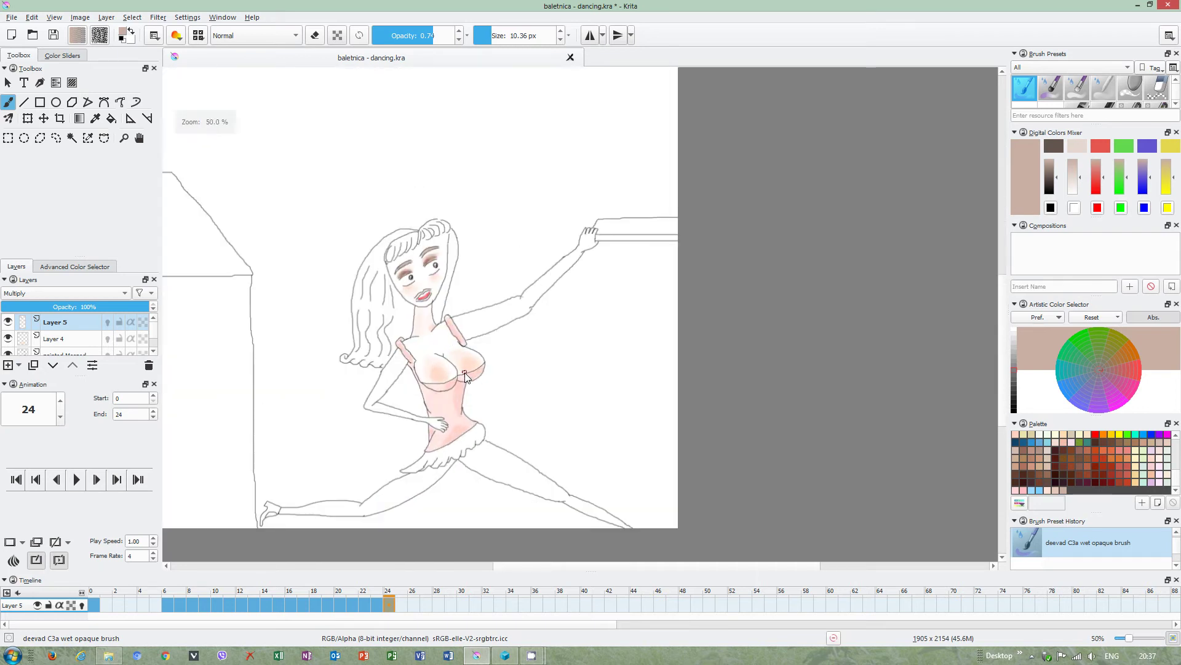
{"action": "left_click", "coordinate": [78, 479]}
{"action": "scroll", "coordinate": [434, 106], "scroll_direction": "down", "scroll_amount": 1}
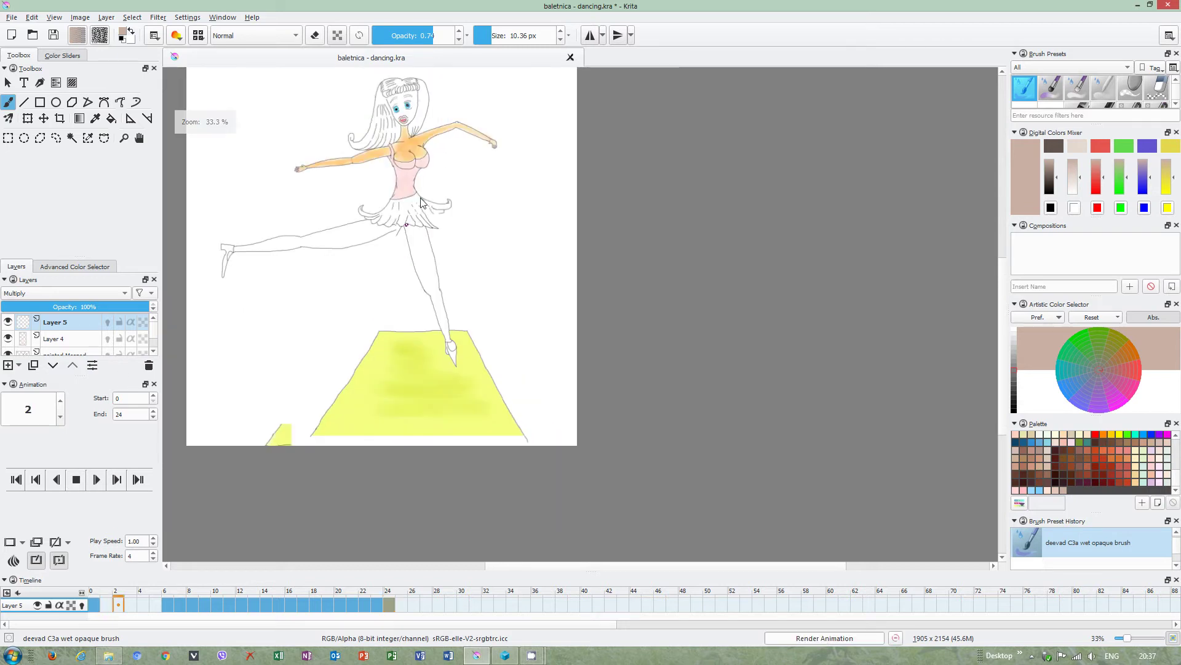
{"action": "scroll", "coordinate": [431, 103], "scroll_direction": "down", "scroll_amount": 1}
{"action": "scroll", "coordinate": [432, 103], "scroll_direction": "up", "scroll_amount": 1}
{"action": "scroll", "coordinate": [520, 150], "scroll_direction": "up", "scroll_amount": 1}
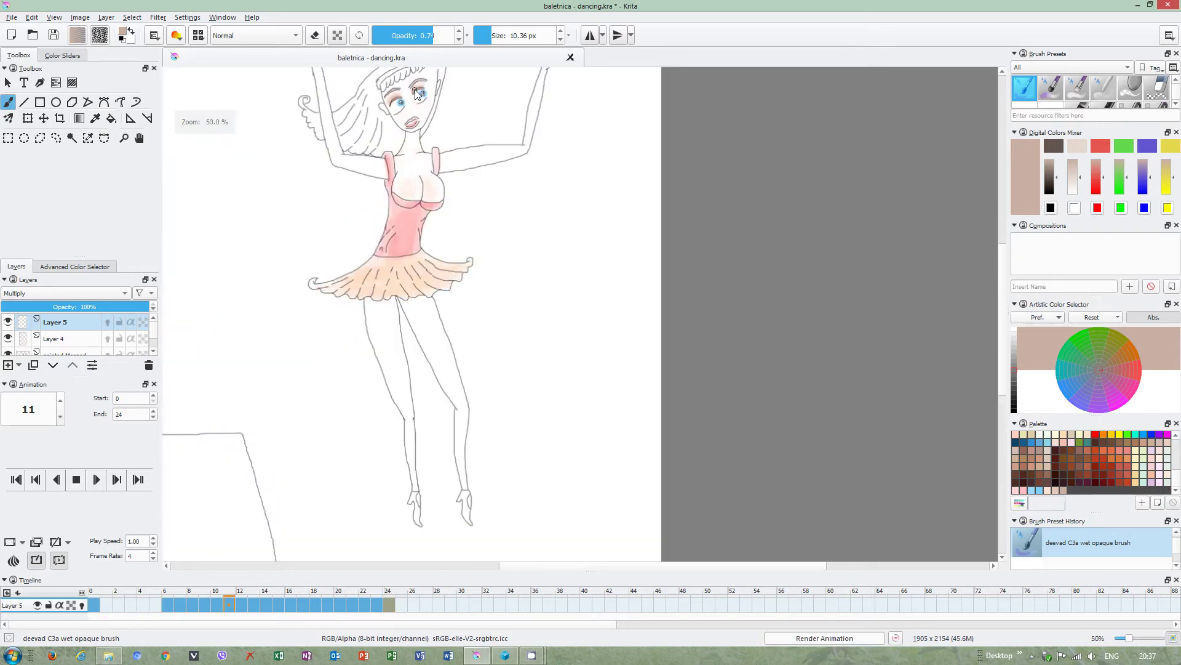
{"action": "scroll", "coordinate": [489, 221], "scroll_direction": "down", "scroll_amount": 1}
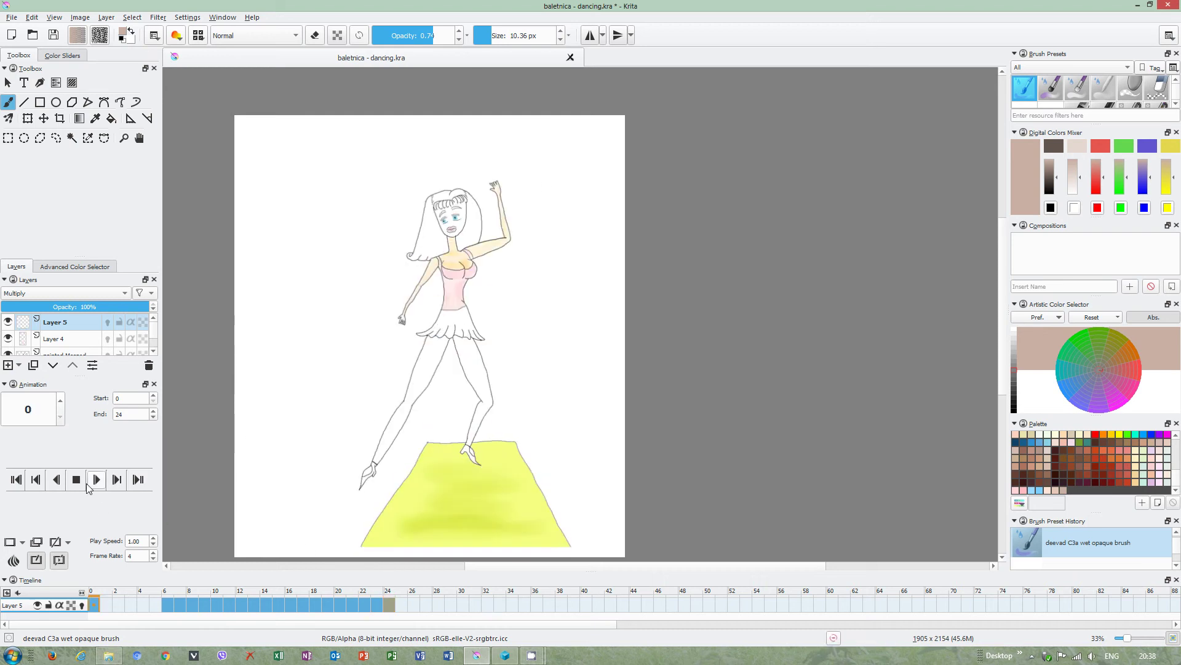
- Stop the ballerina animation playback so it rests on frame 24
{"action": "key", "text": "space"}
{"action": "scroll", "coordinate": [444, 481], "scroll_direction": "up", "scroll_amount": 2}
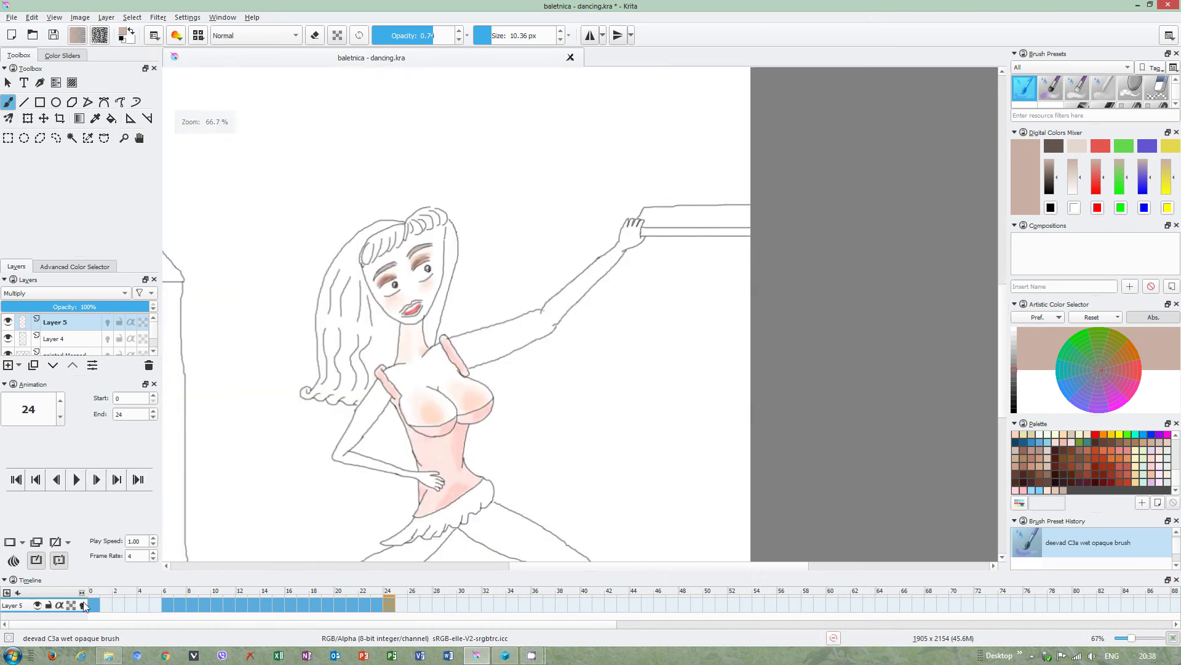
{"action": "scroll", "coordinate": [78, 344], "scroll_direction": "down", "scroll_amount": 1}
- Enable onion skinning on painted Merged and add a new blank frame 25 to it
{"action": "left_click", "coordinate": [78, 329]}
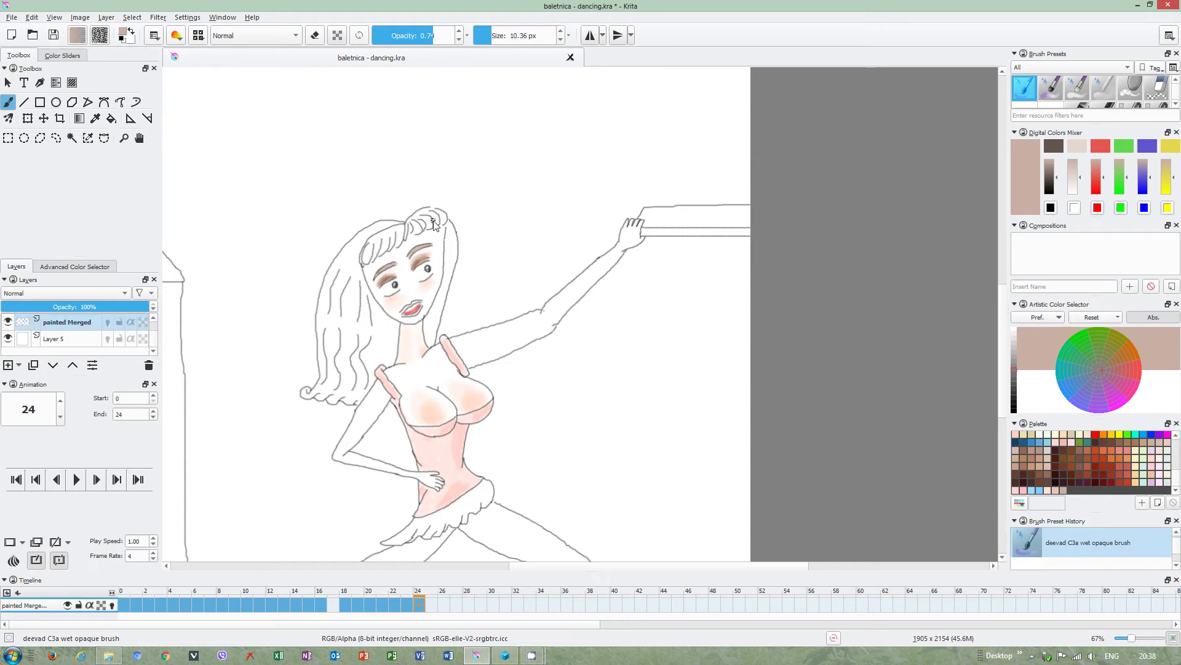
{"action": "left_click", "coordinate": [108, 322]}
{"action": "mouse_move", "coordinate": [554, 83]}
{"action": "left_mouse_down"}
{"action": "mouse_move", "coordinate": [554, 237]}
{"action": "mouse_move", "coordinate": [533, 317]}
{"action": "left_mouse_up"}
{"action": "left_click", "coordinate": [431, 604]}
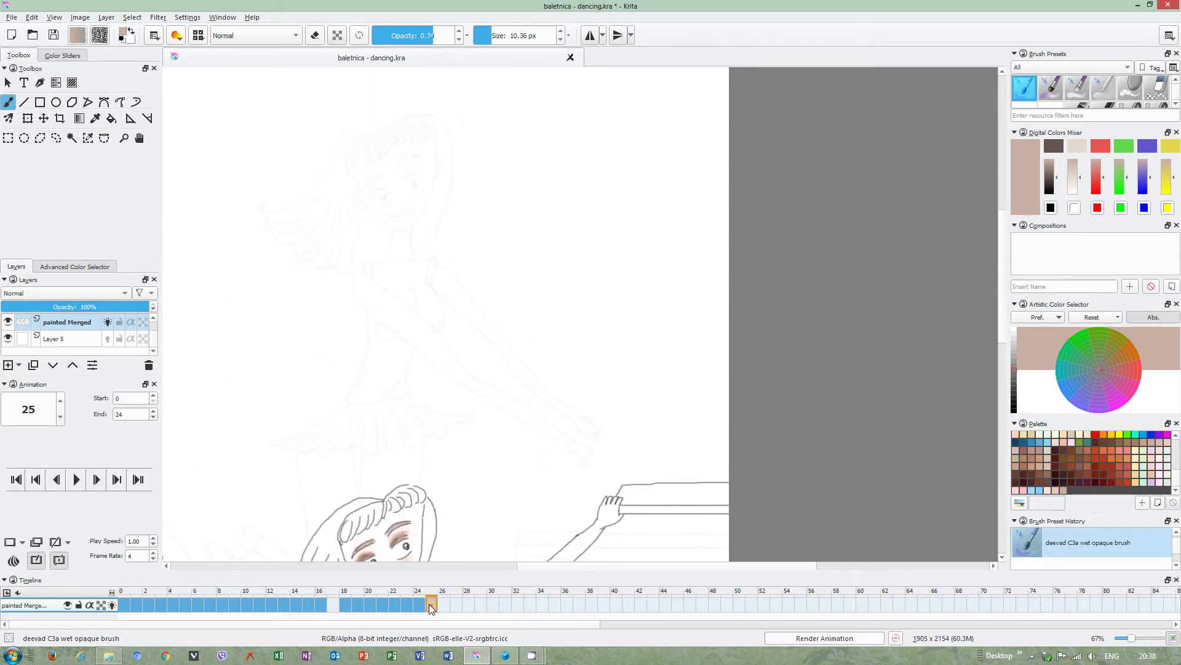
{"action": "right_click", "coordinate": [434, 607]}
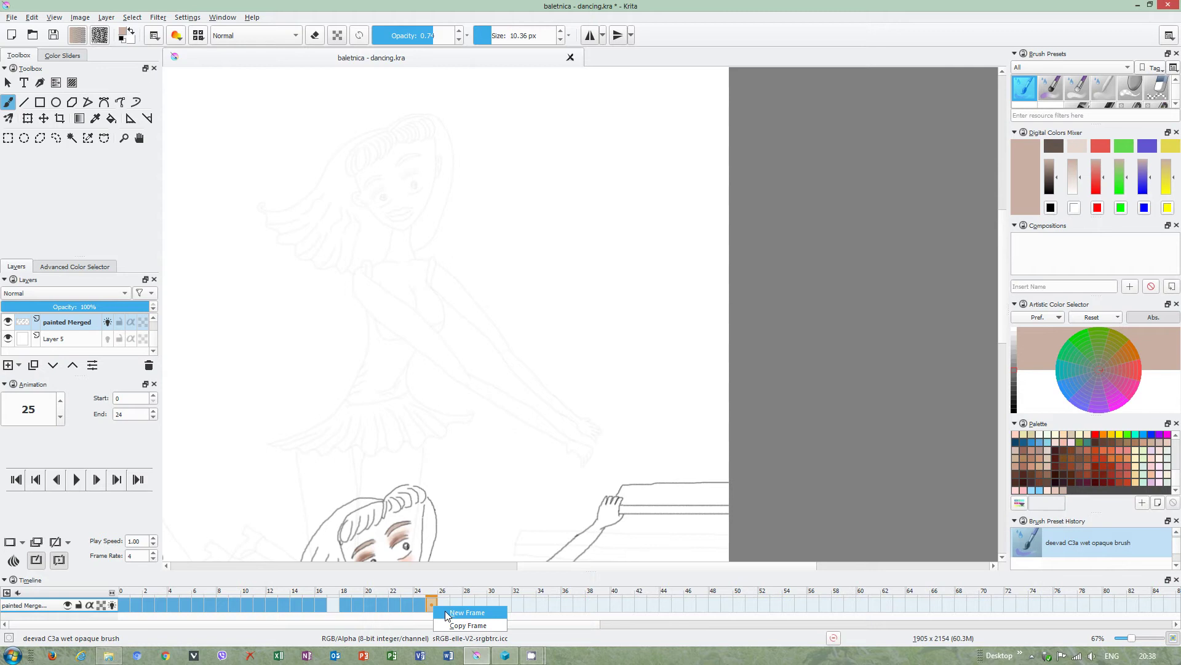
{"action": "left_click", "coordinate": [475, 612]}
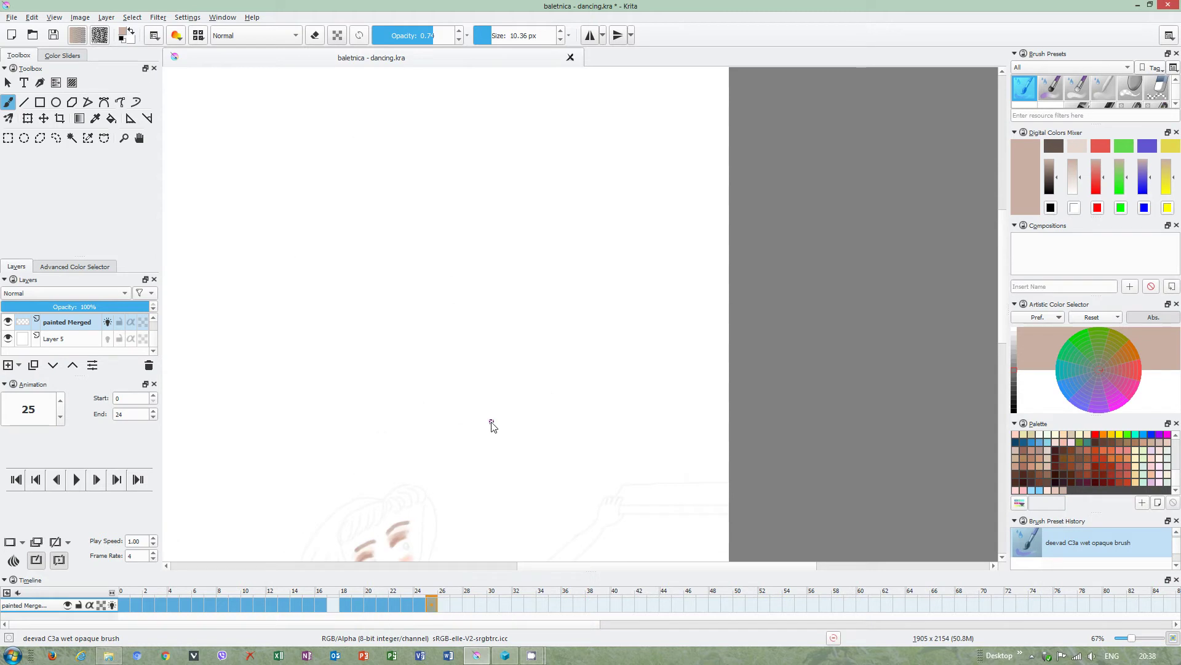
{"action": "mouse_move", "coordinate": [488, 435]}
{"action": "left_mouse_down"}
{"action": "mouse_move", "coordinate": [480, 272]}
{"action": "mouse_move", "coordinate": [454, 129]}
{"action": "left_mouse_up"}
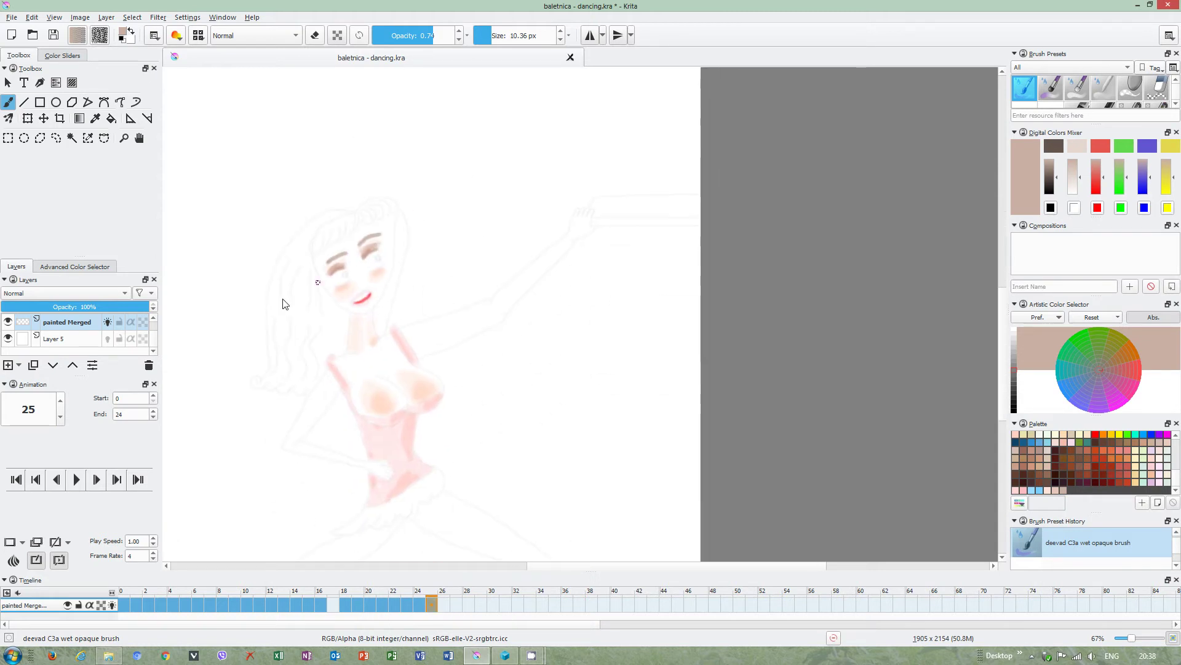
- Add a new blank frame 25 to Layer 5
{"action": "left_click", "coordinate": [82, 340]}
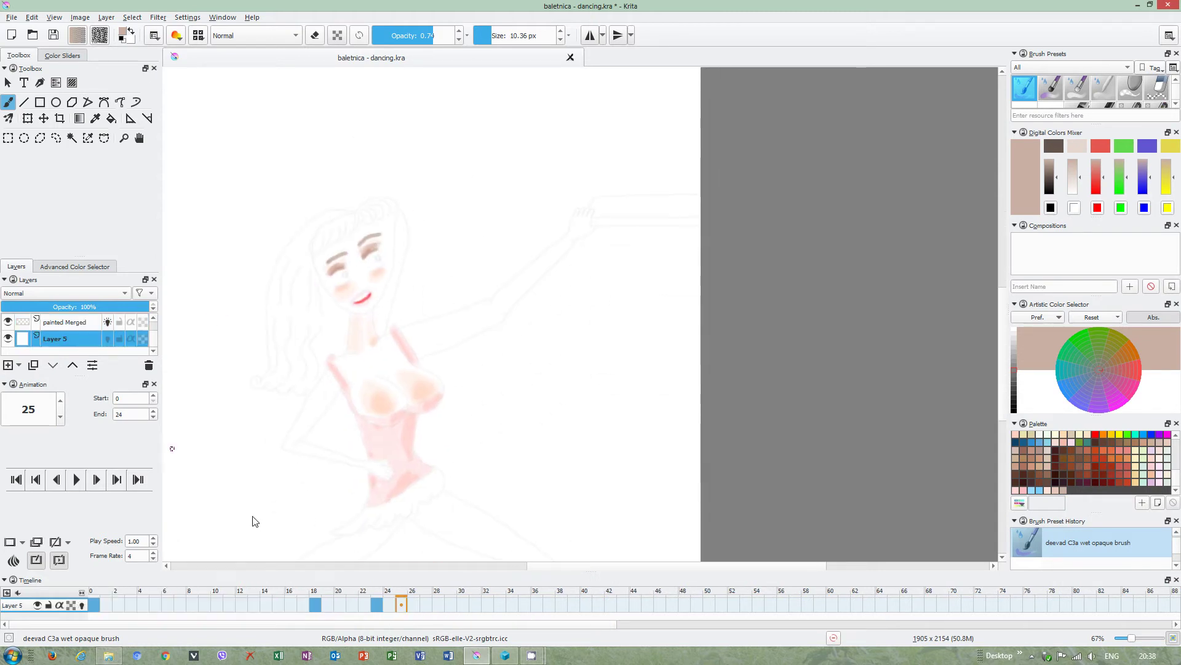
{"action": "left_click", "coordinate": [399, 605]}
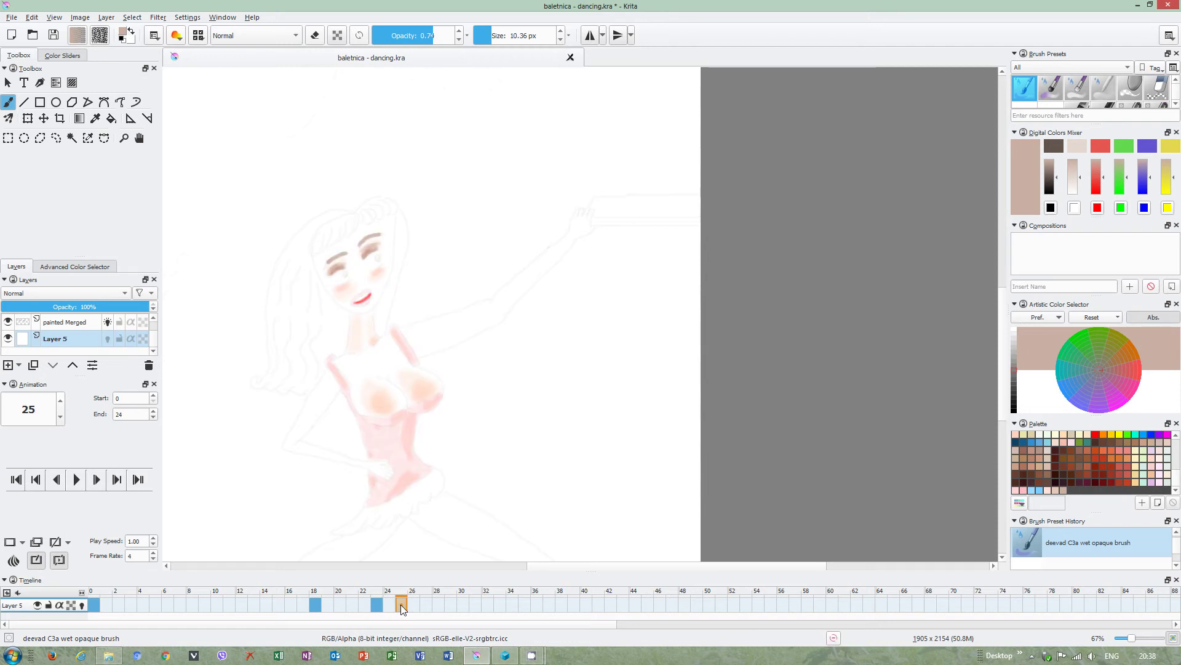
{"action": "right_click", "coordinate": [400, 605]}
{"action": "left_click", "coordinate": [419, 611]}
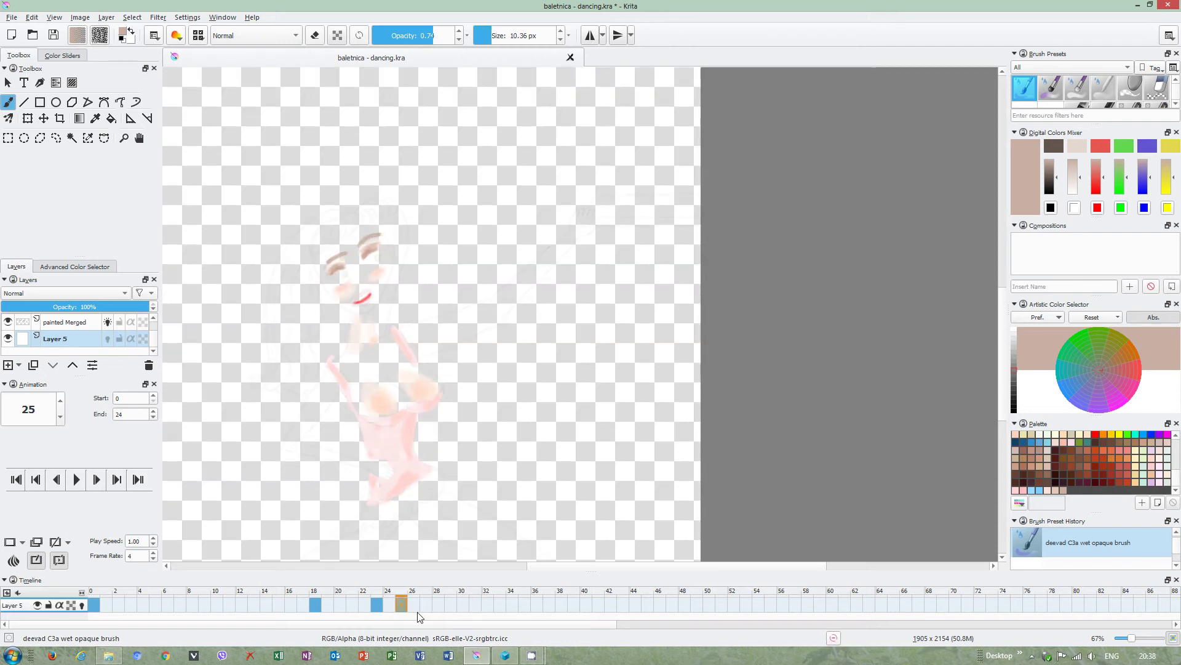
- Merge Layer 4 down into painted Merged by mistake, then undo that merge
{"action": "left_click_drag", "start_coordinate": [111, 344], "coordinate": [87, 333]}
{"action": "left_click", "coordinate": [85, 324]}
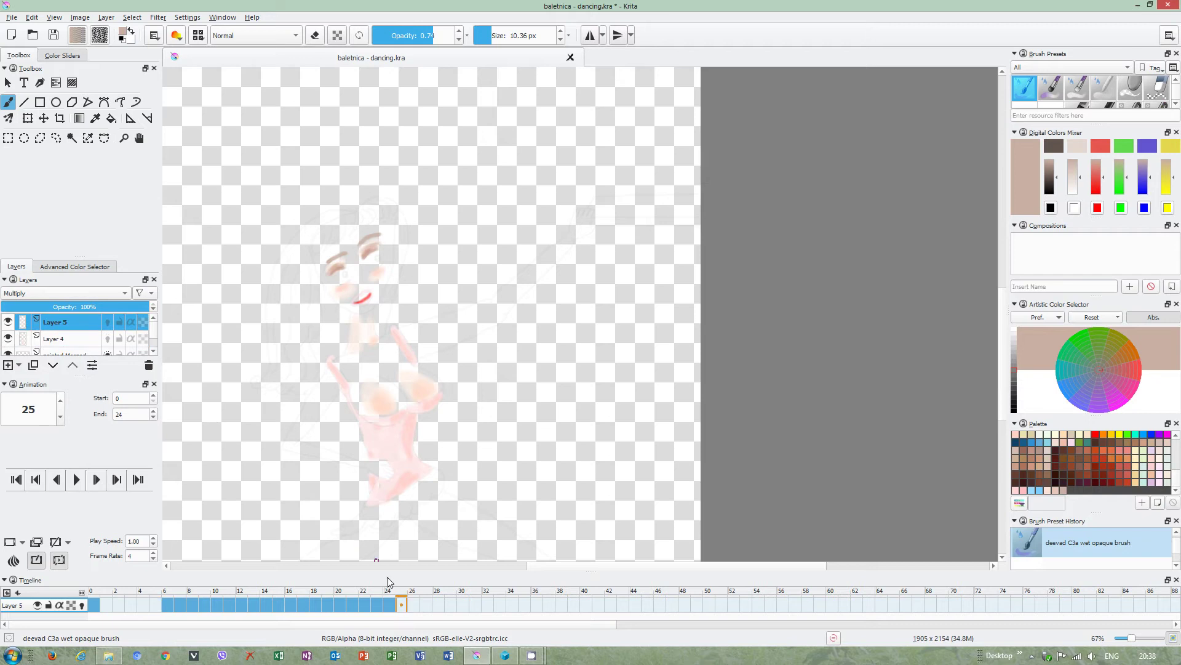
{"action": "left_click", "coordinate": [403, 606]}
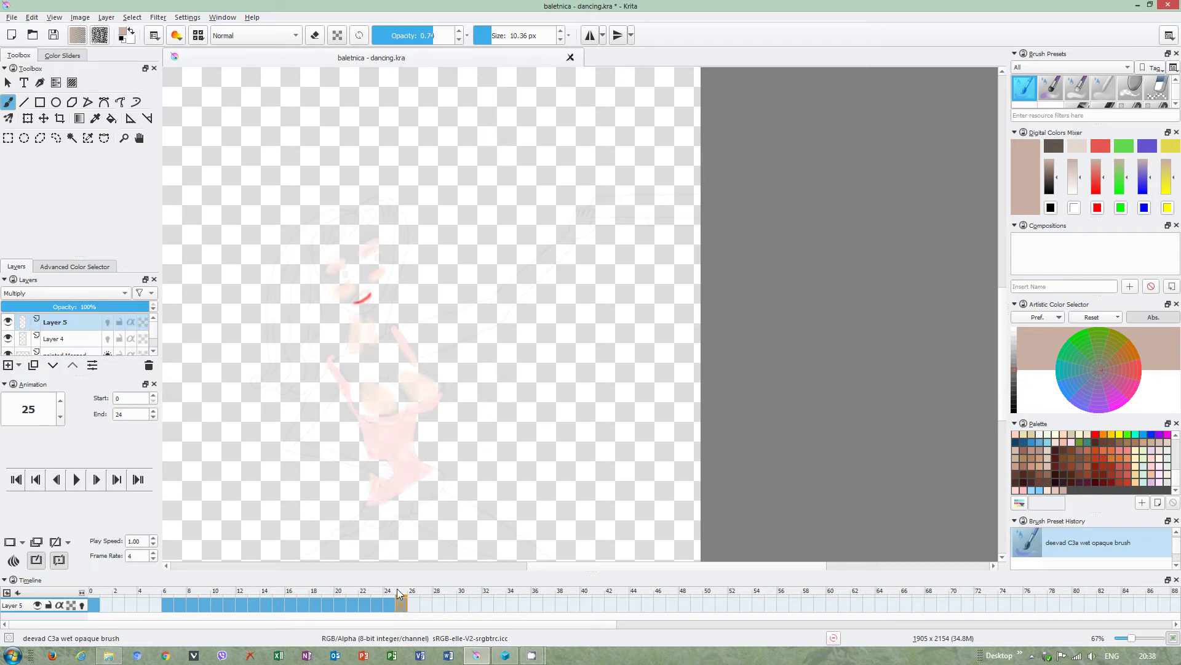
{"action": "left_click", "coordinate": [67, 340]}
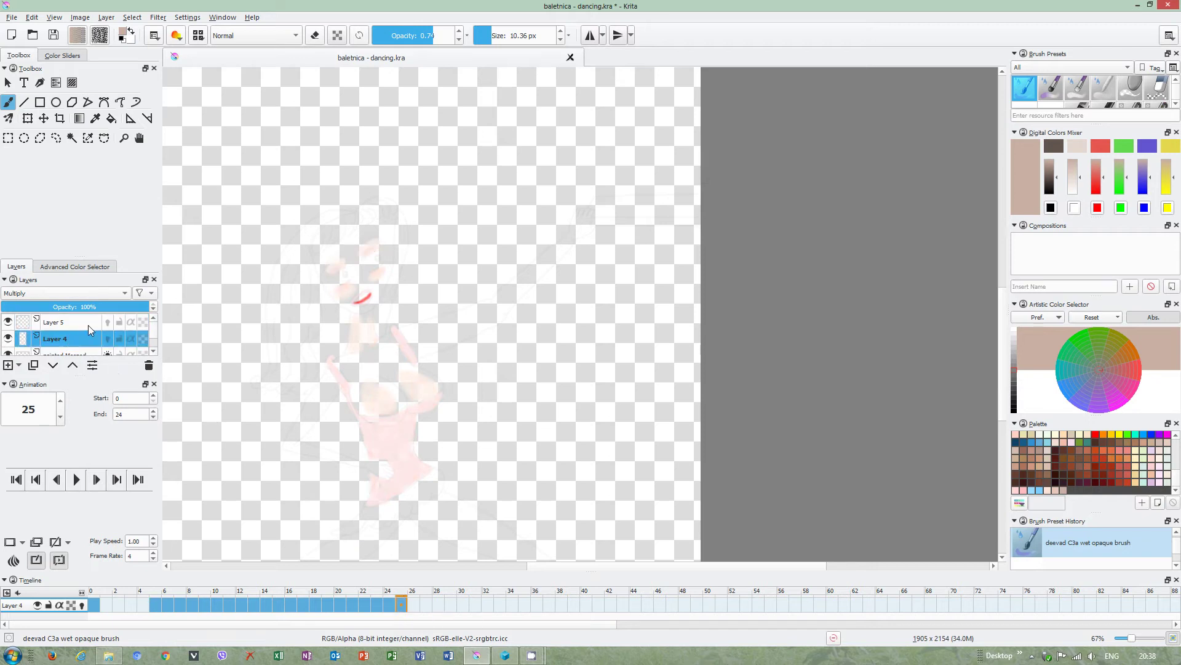
{"action": "key", "text": "ctrl+e"}
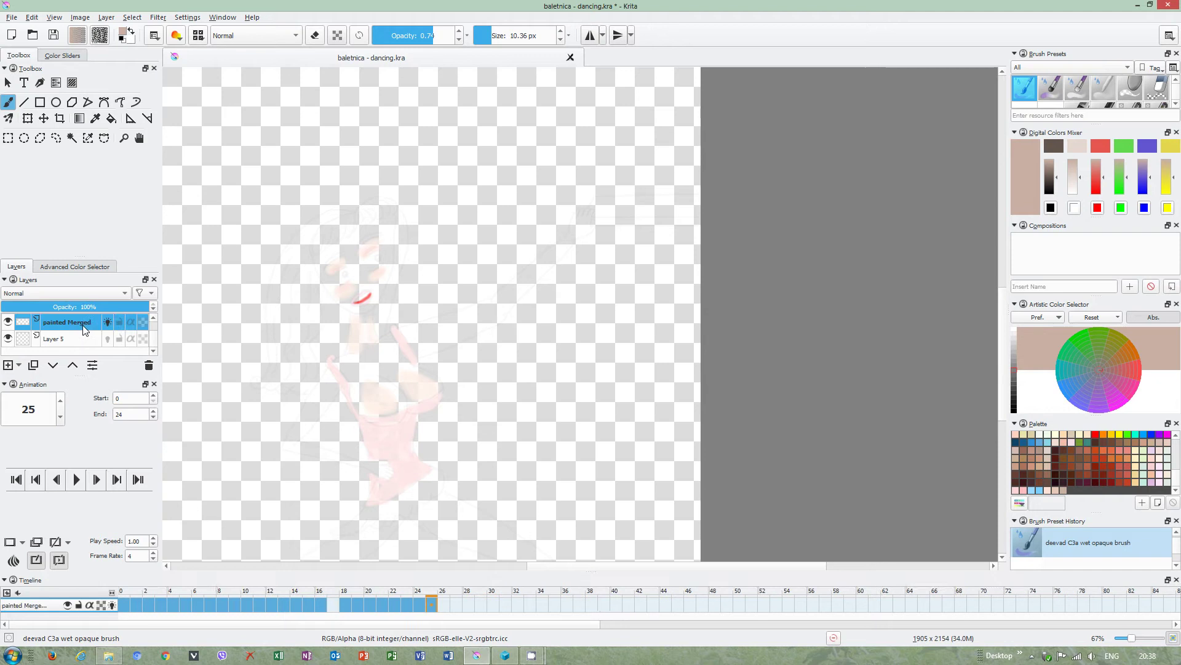
{"action": "left_click", "coordinate": [76, 337]}
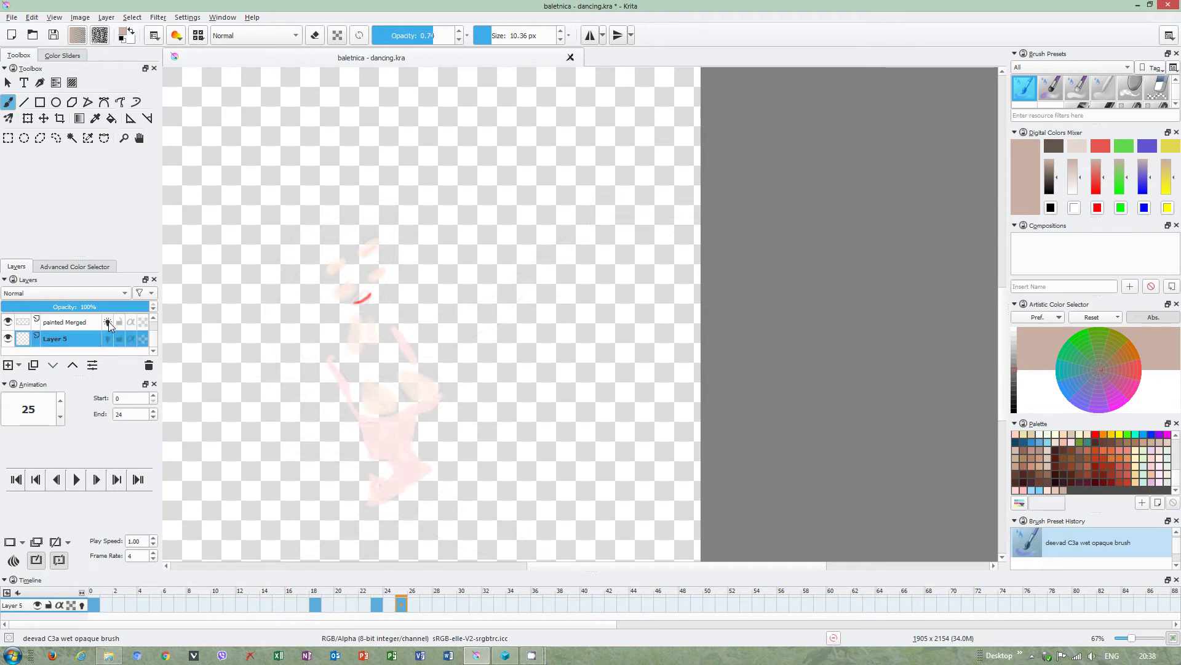
{"action": "key", "text": "ctrl+z"}
- Merge Layer 5 down into Layer 4 and bring up the onion skin settings
{"action": "left_click", "coordinate": [97, 338]}
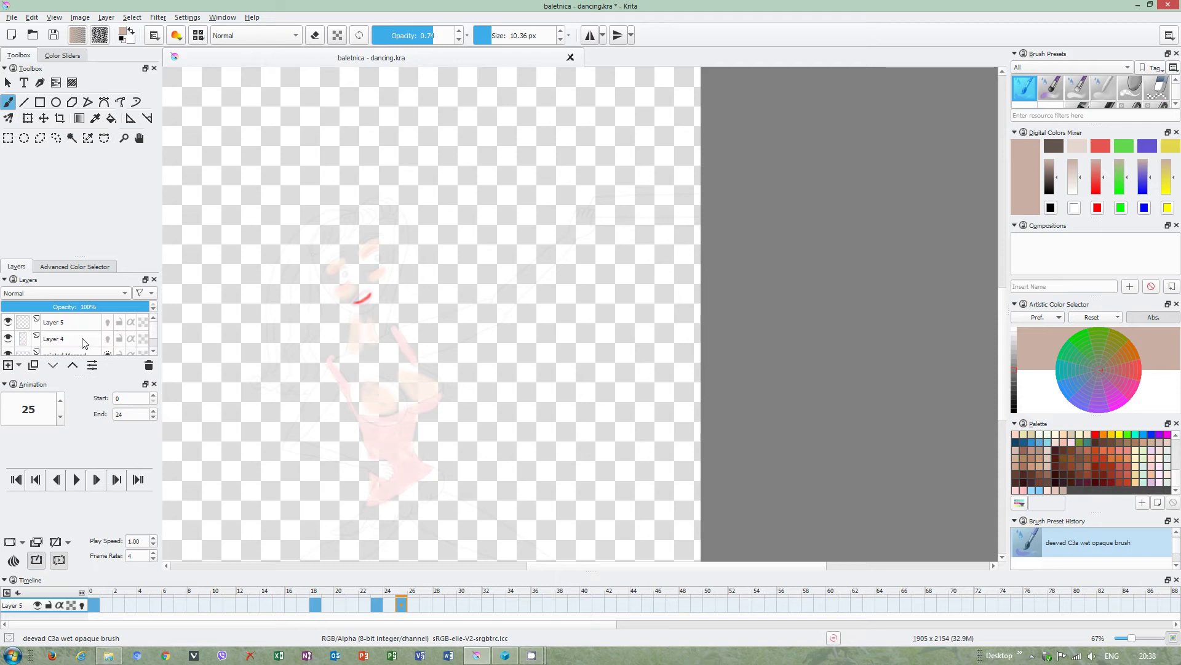
{"action": "left_click", "coordinate": [87, 325]}
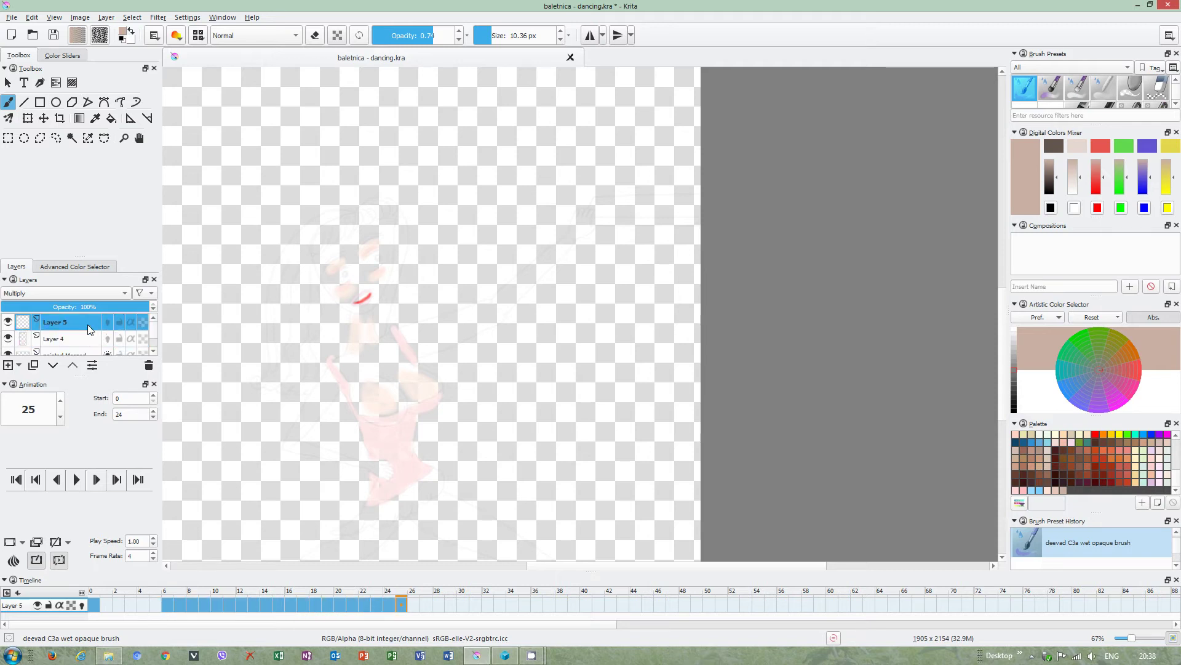
{"action": "key", "text": "ctrl+e"}
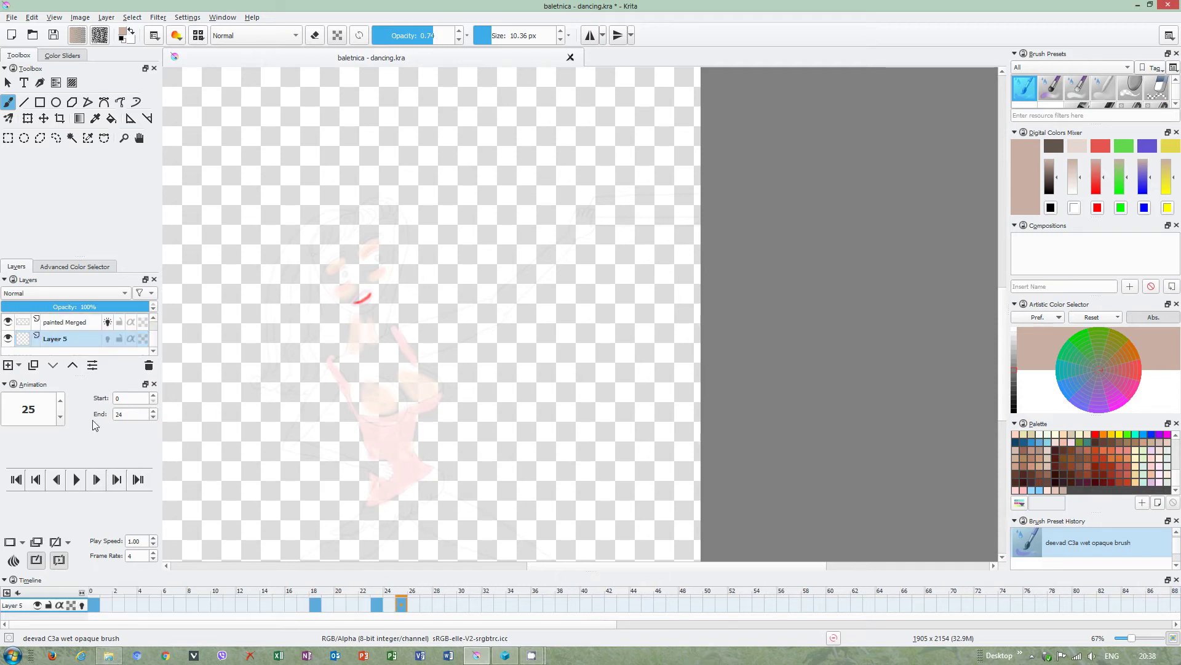
{"action": "right_click", "coordinate": [13, 559]}
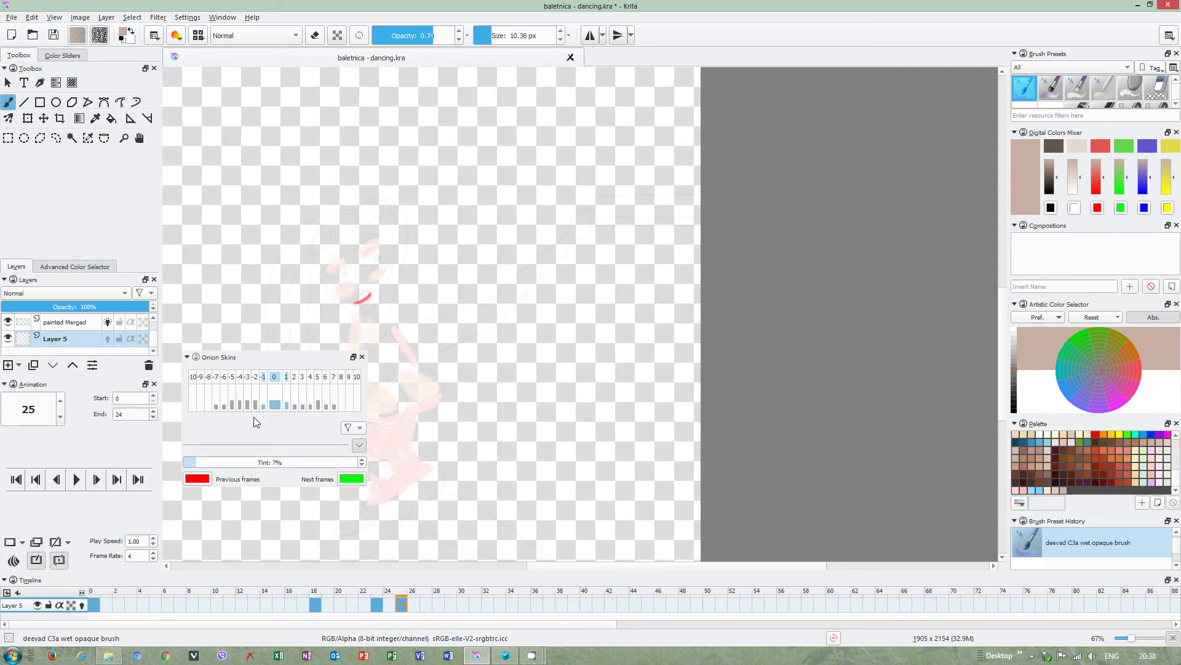
- Toggle current-frame onion skin, then fill frame 25's transparent background with white
{"action": "left_click", "coordinate": [273, 404]}
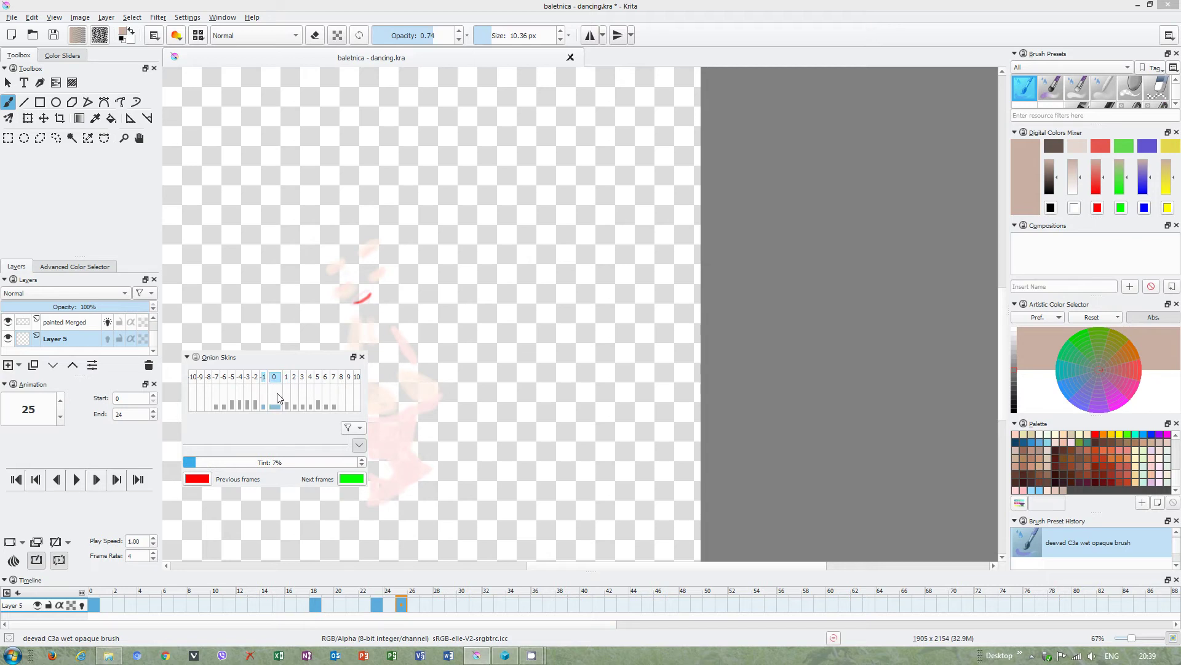
{"action": "left_click", "coordinate": [275, 405]}
{"action": "left_click", "coordinate": [361, 358]}
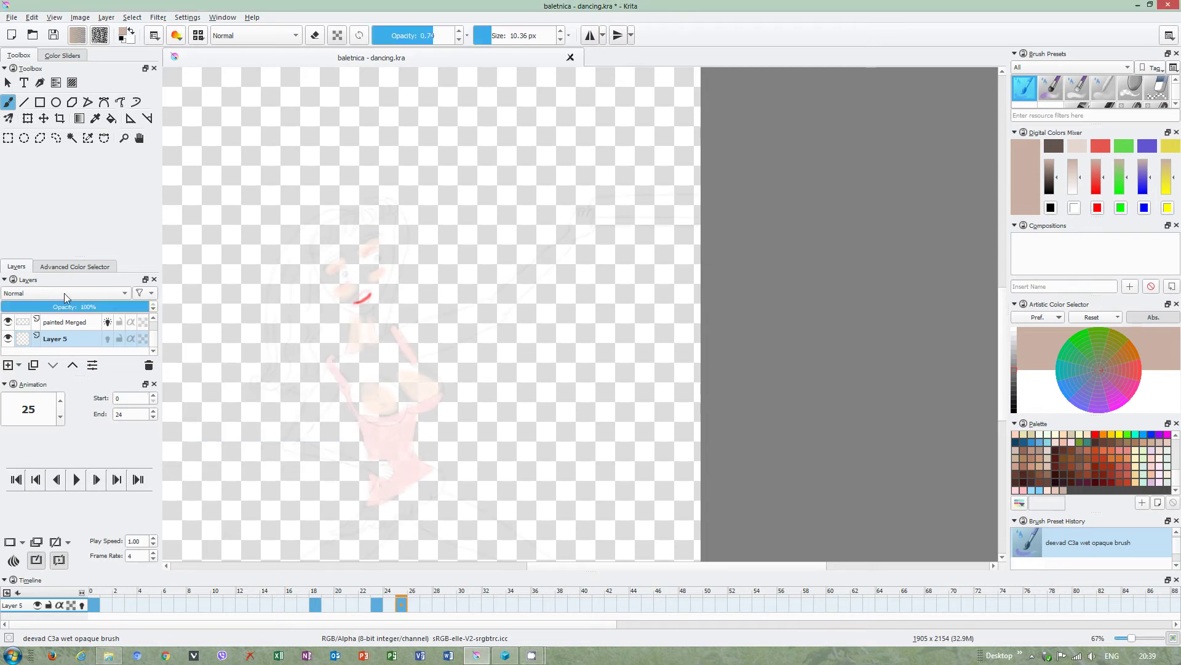
{"action": "left_click", "coordinate": [111, 118]}
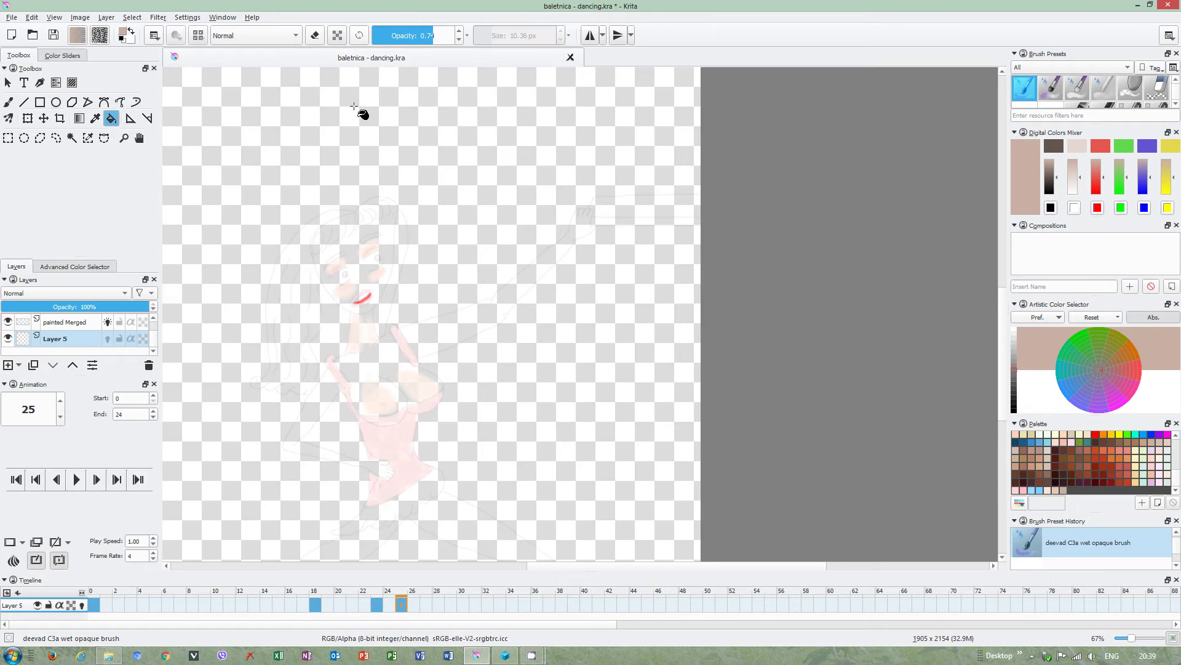
{"action": "right_click", "coordinate": [354, 187]}
{"action": "left_click_drag", "start_coordinate": [366, 185], "coordinate": [385, 167]}
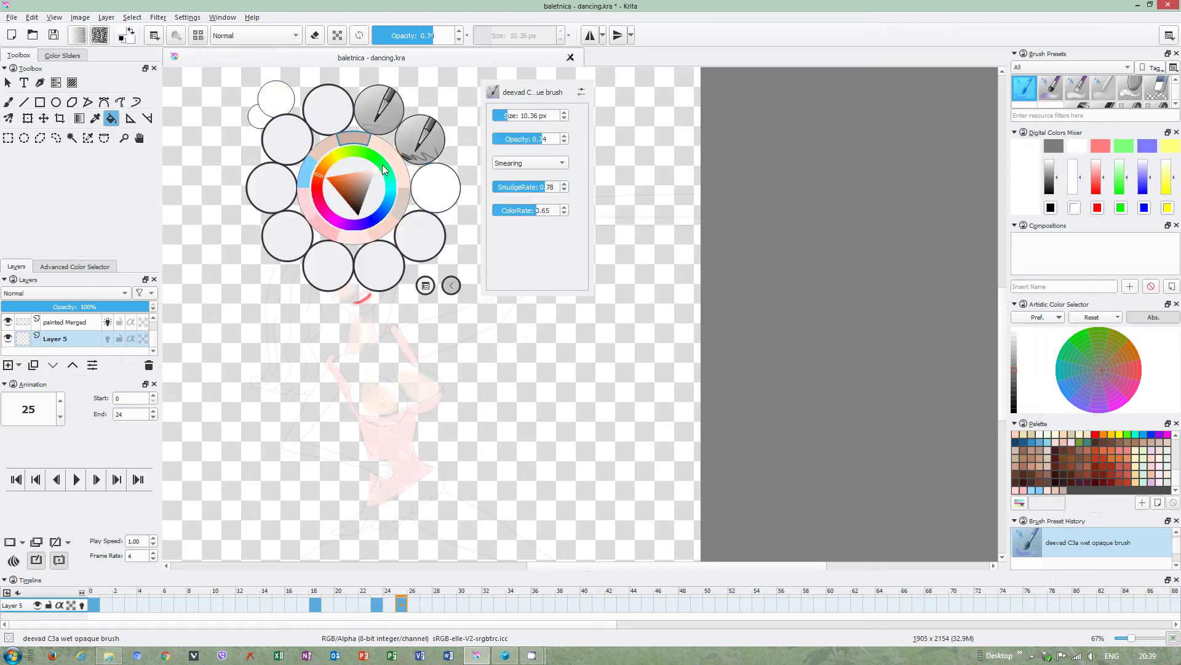
{"action": "left_click", "coordinate": [692, 295]}
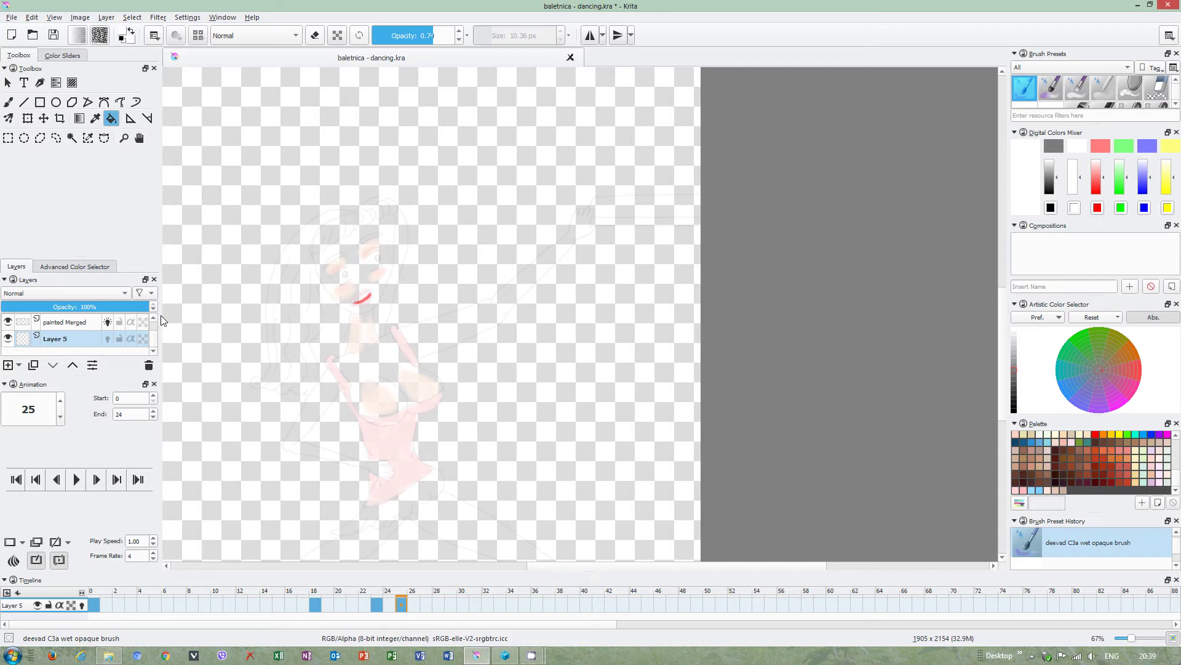
{"action": "left_click", "coordinate": [209, 377]}
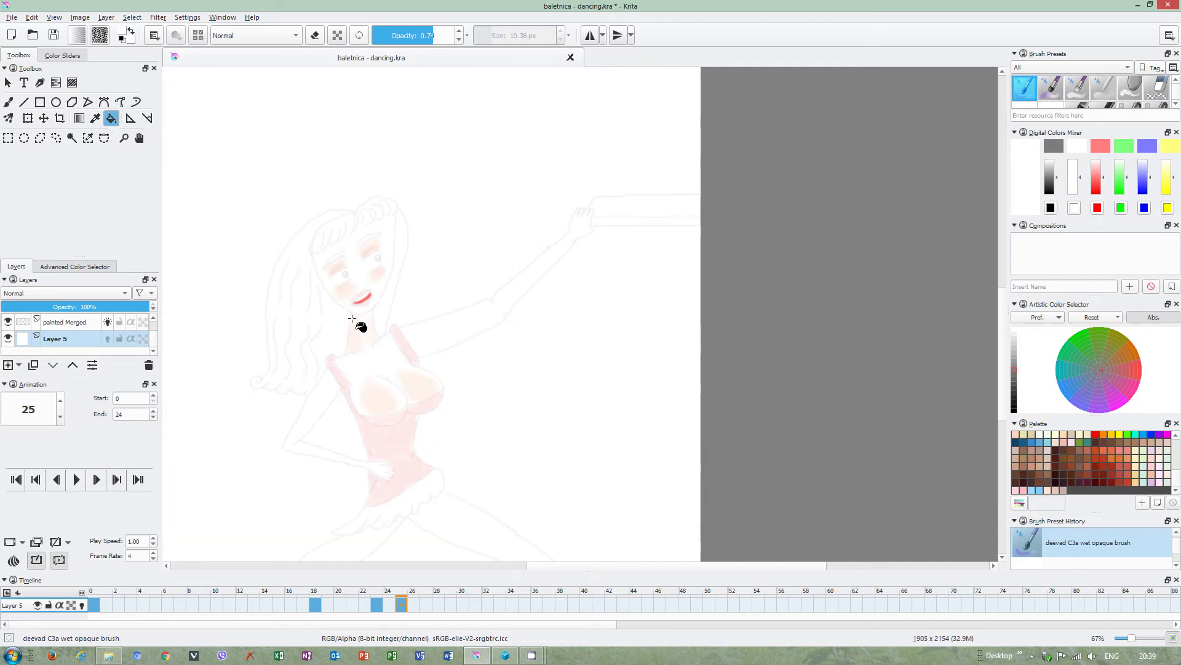
{"action": "scroll", "coordinate": [317, 382], "scroll_direction": "down", "scroll_amount": 1}
- Compare frames 24 and 25, hide painted Merged's onion skin, and try reordering layers
{"action": "left_click", "coordinate": [388, 605]}
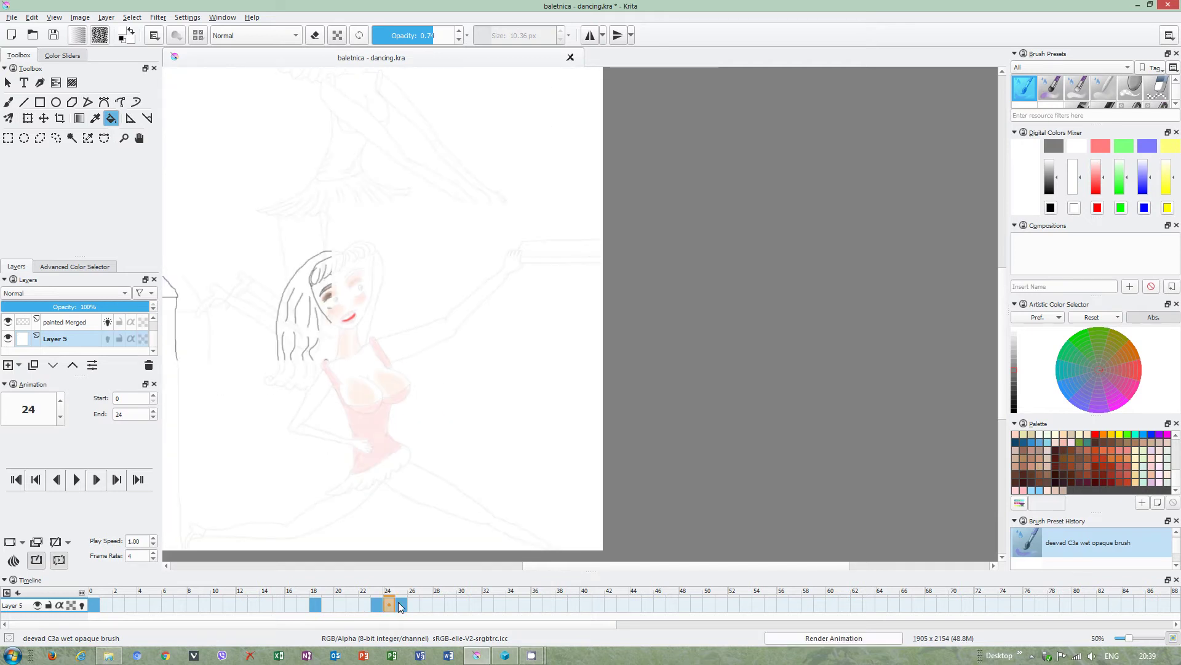
{"action": "scroll", "coordinate": [365, 430], "scroll_direction": "up", "scroll_amount": 1}
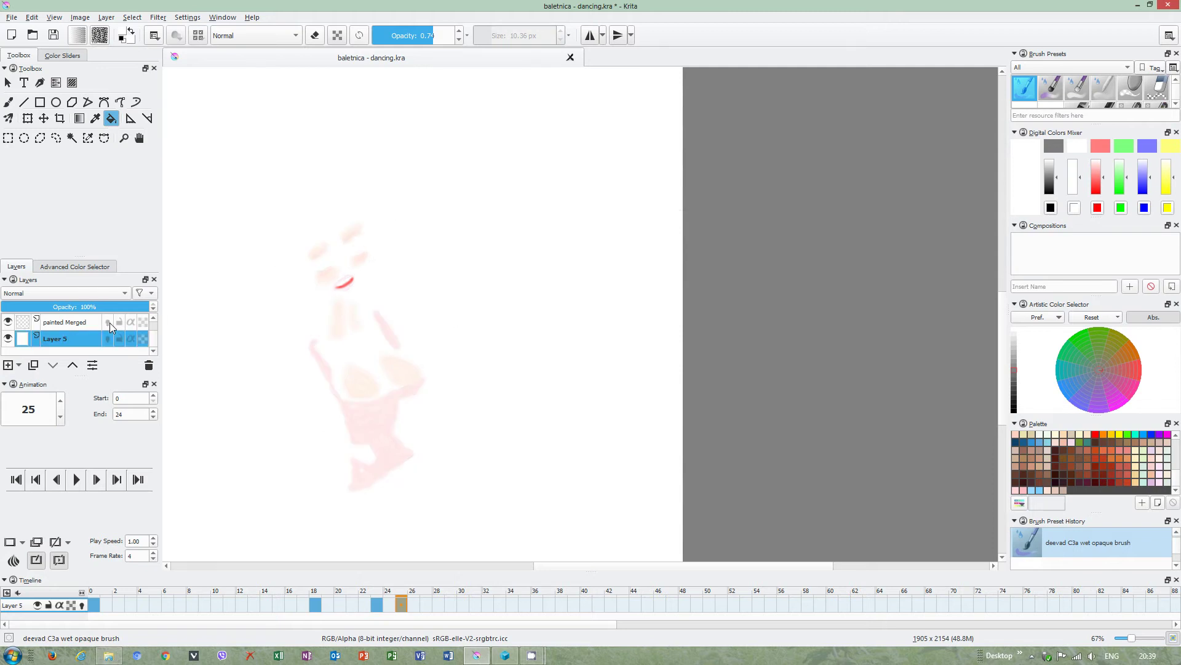
{"action": "left_click", "coordinate": [81, 322]}
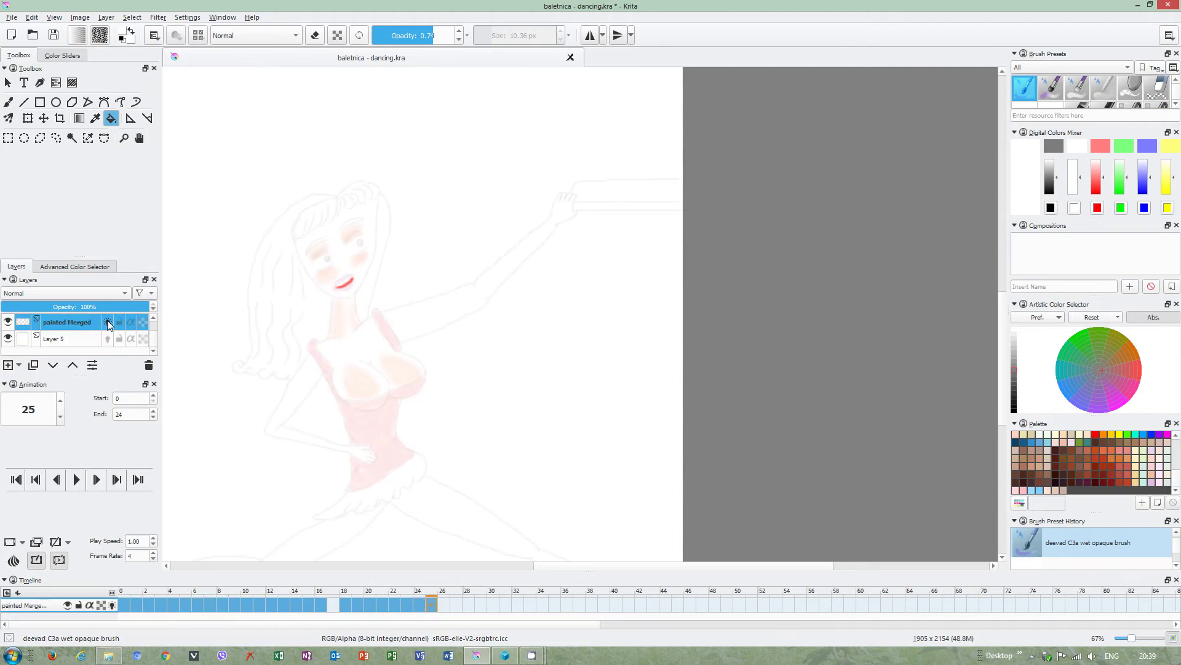
{"action": "left_click", "coordinate": [109, 324]}
{"action": "left_click_drag", "start_coordinate": [107, 324], "coordinate": [79, 335]}
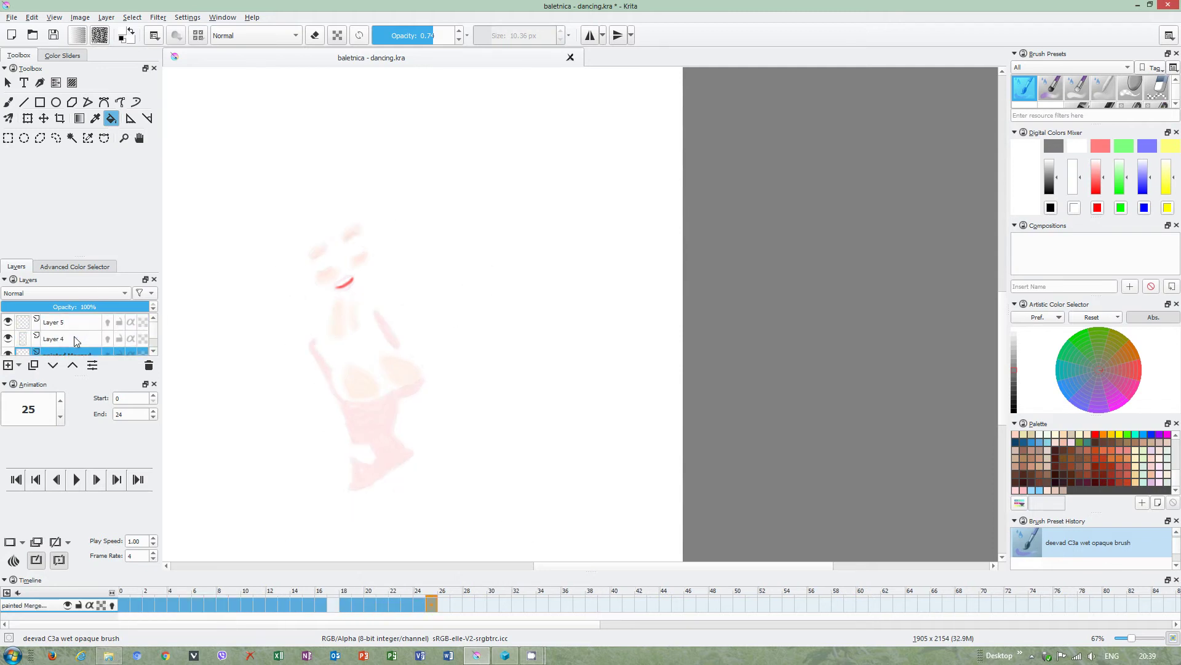
{"action": "left_click", "coordinate": [72, 322]}
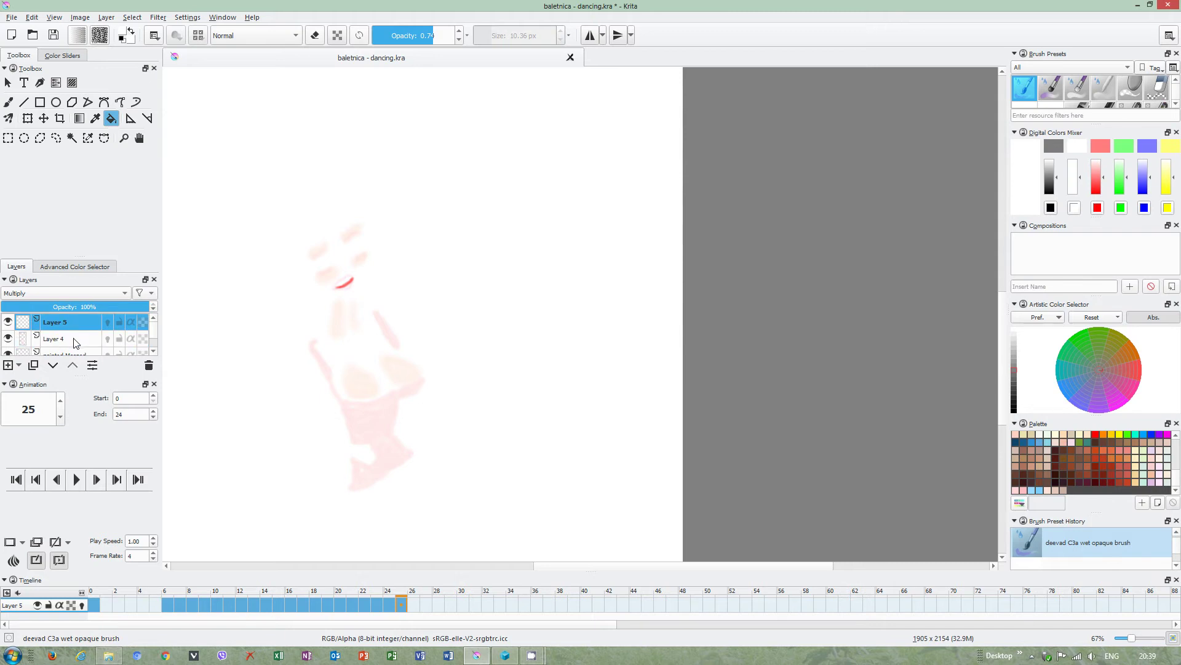
{"action": "left_click", "coordinate": [74, 341]}
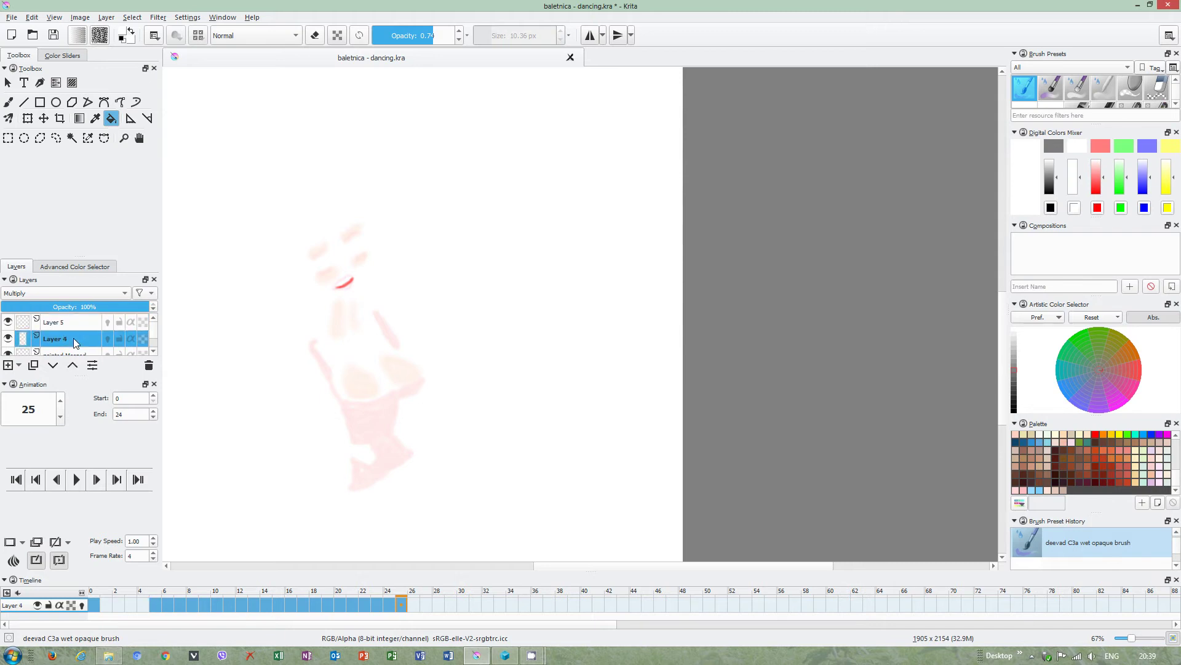
- Scrub Layer 4 between frames 24, 25 and 26 to compare the drawings
{"action": "left_click", "coordinate": [388, 604]}
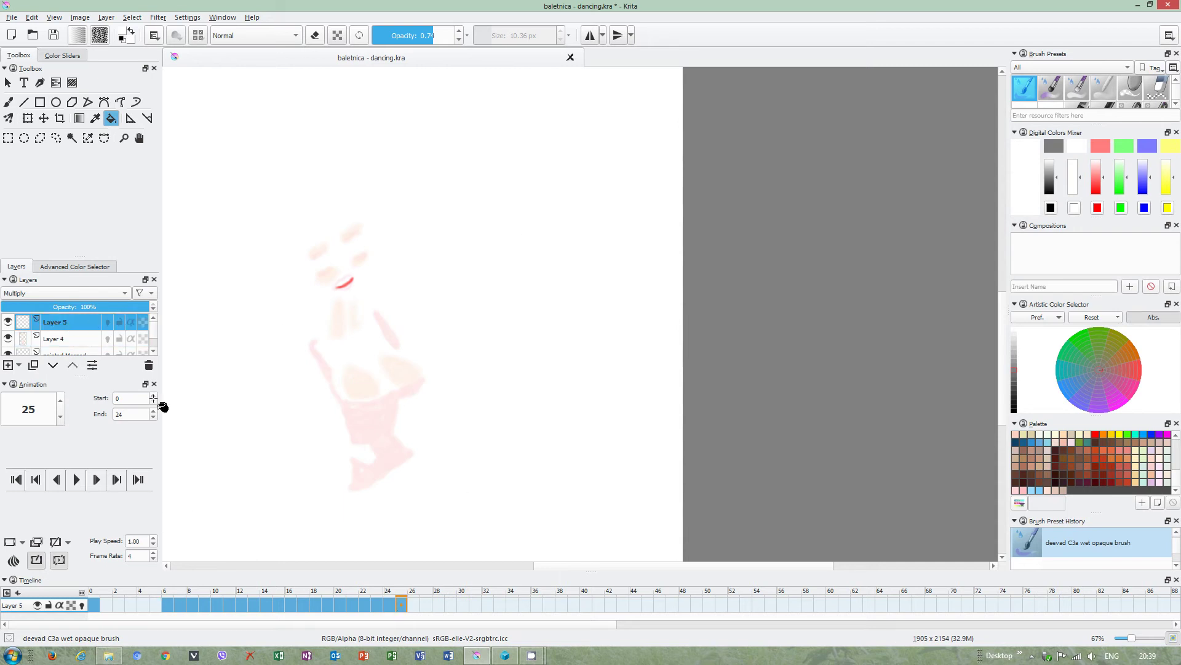
{"action": "left_click", "coordinate": [92, 343]}
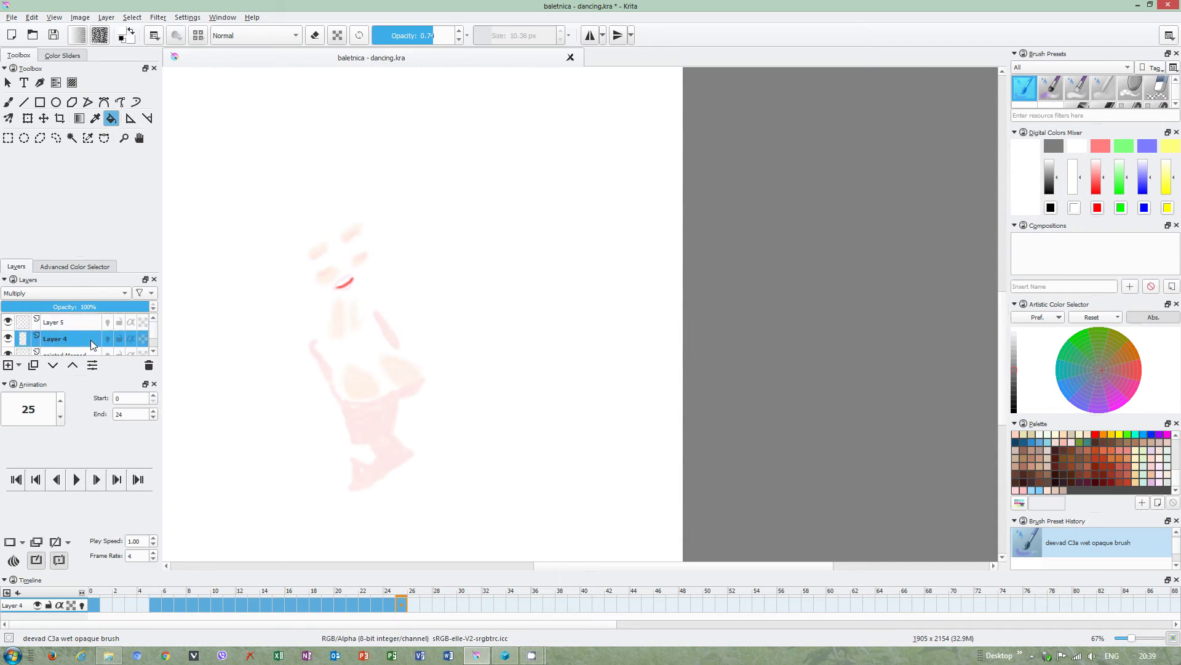
{"action": "left_click", "coordinate": [413, 605]}
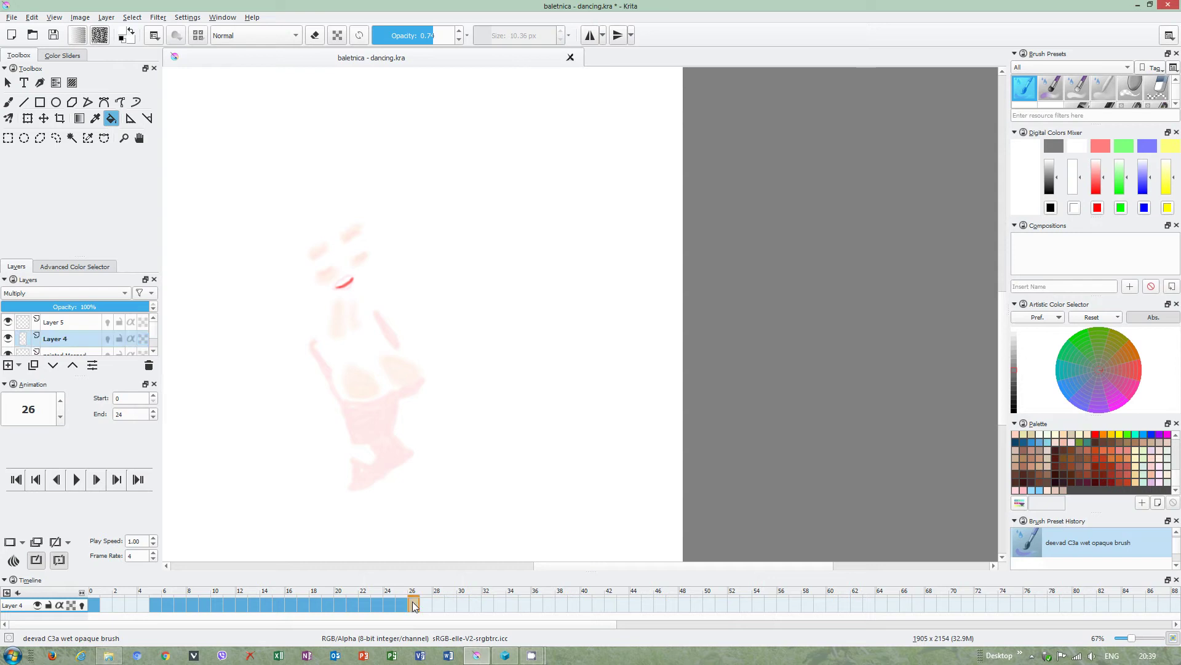
{"action": "left_click_drag", "start_coordinate": [403, 603], "coordinate": [402, 606]}
{"action": "left_click", "coordinate": [389, 605]}
{"action": "left_click", "coordinate": [400, 605]}
{"action": "scroll", "coordinate": [66, 346], "scroll_direction": "up", "scroll_amount": 1}
- Move painted Merged below Layer 4, undo the move, and return to frame 24
{"action": "left_click", "coordinate": [80, 337]}
{"action": "left_click_drag", "start_coordinate": [80, 321], "coordinate": [84, 332]}
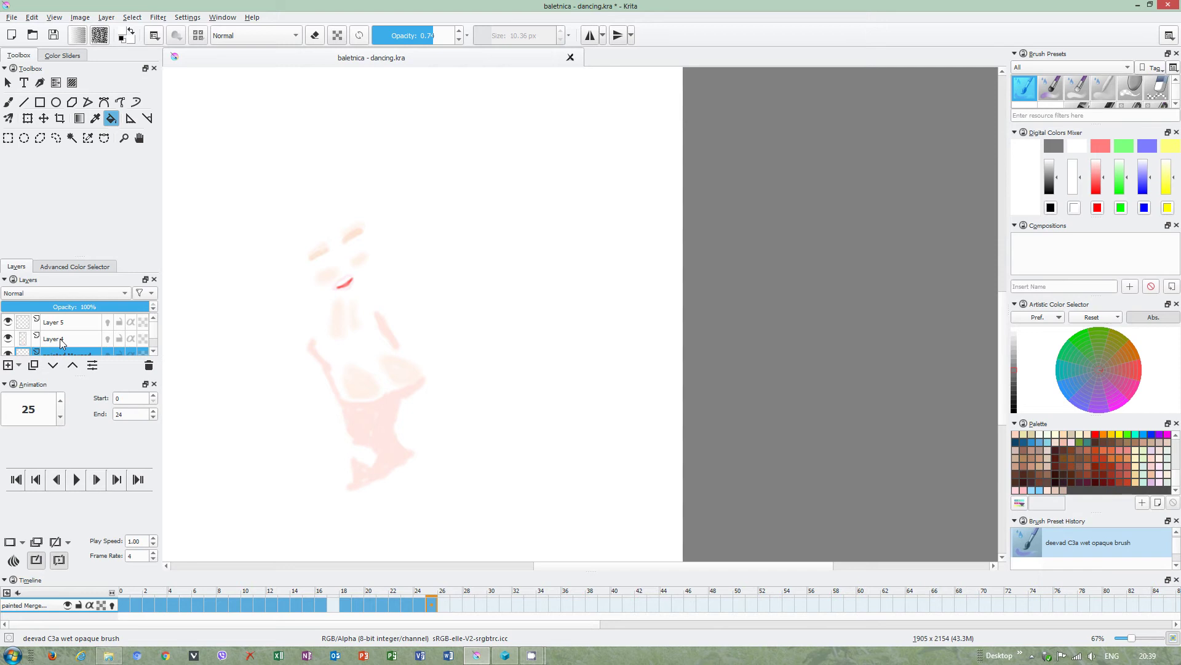
{"action": "left_click", "coordinate": [84, 342]}
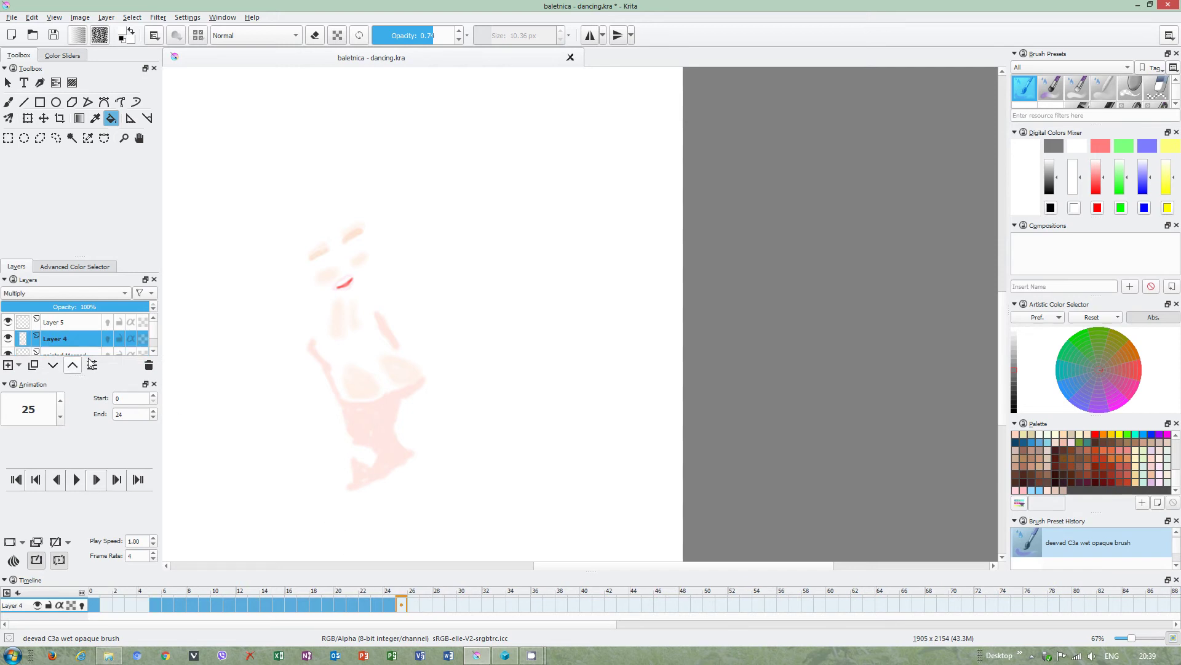
{"action": "key", "text": "ctrl+z"}
{"action": "left_click", "coordinate": [62, 321]}
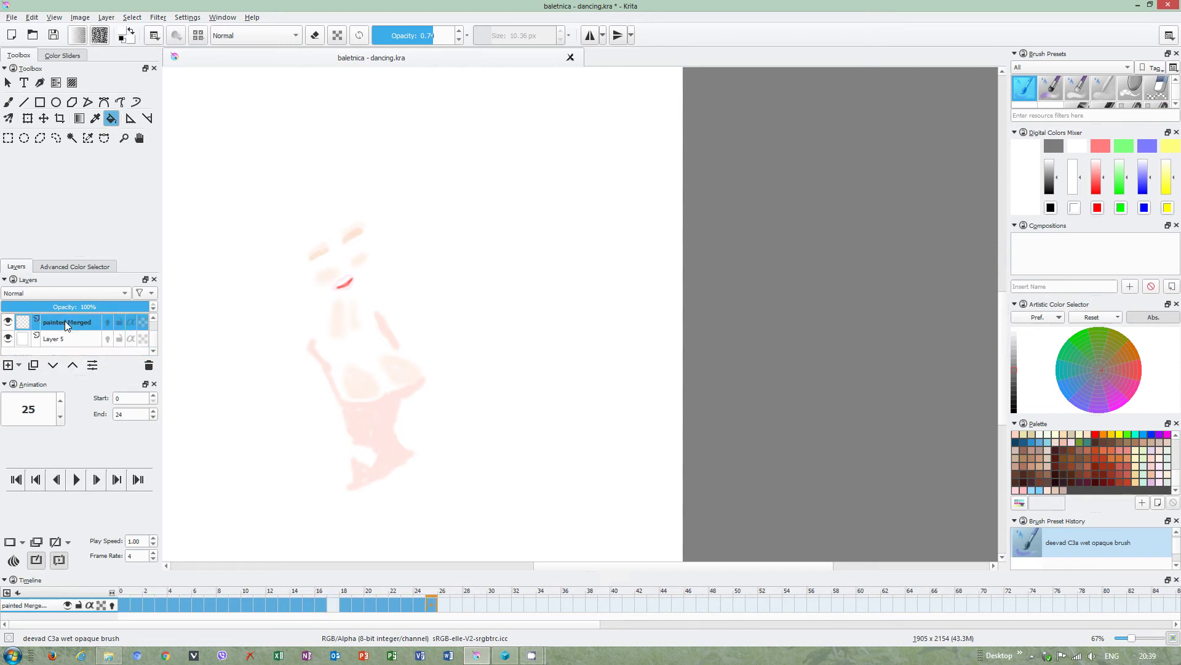
{"action": "left_click", "coordinate": [427, 605]}
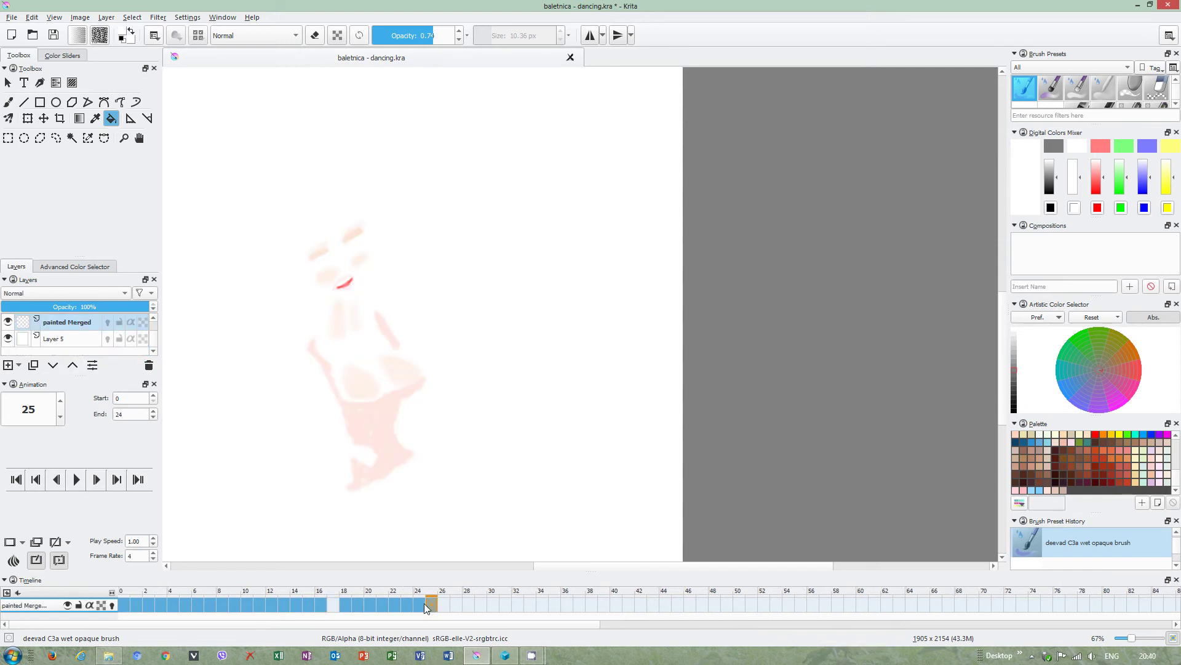
{"action": "left_click", "coordinate": [423, 603]}
{"action": "scroll", "coordinate": [370, 502], "scroll_direction": "down", "scroll_amount": 1}
- Scrub frames 23 through 25 to compare the dancer drawings
{"action": "left_click", "coordinate": [411, 604]}
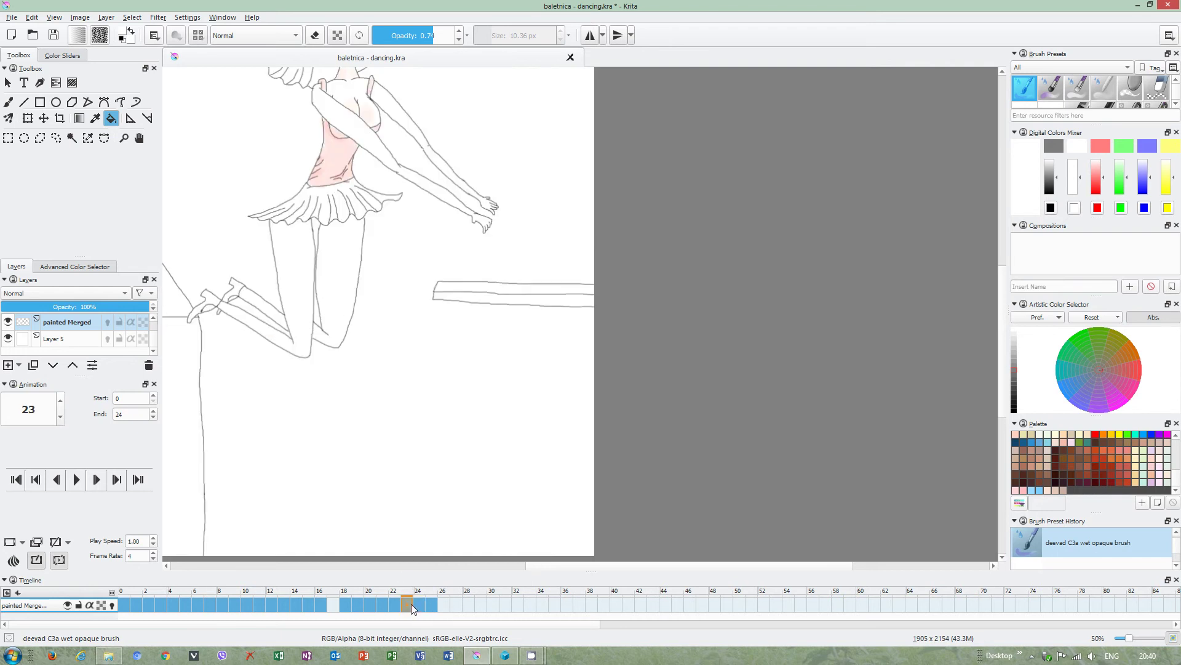
{"action": "left_click", "coordinate": [428, 602]}
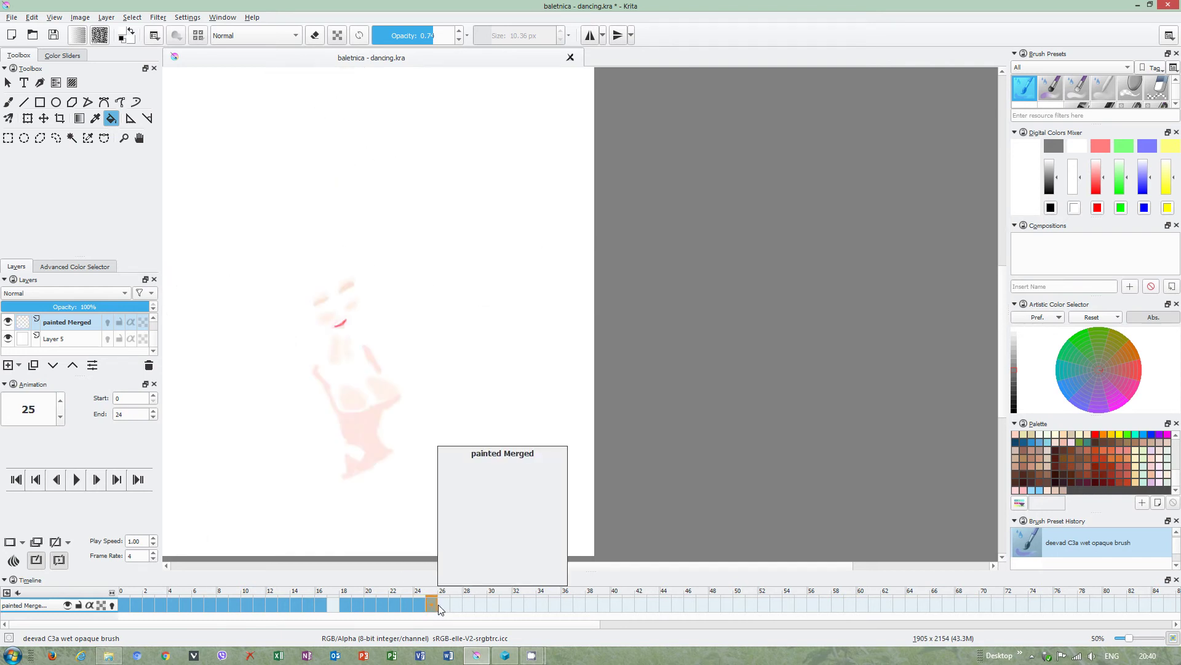
{"action": "left_click", "coordinate": [422, 604]}
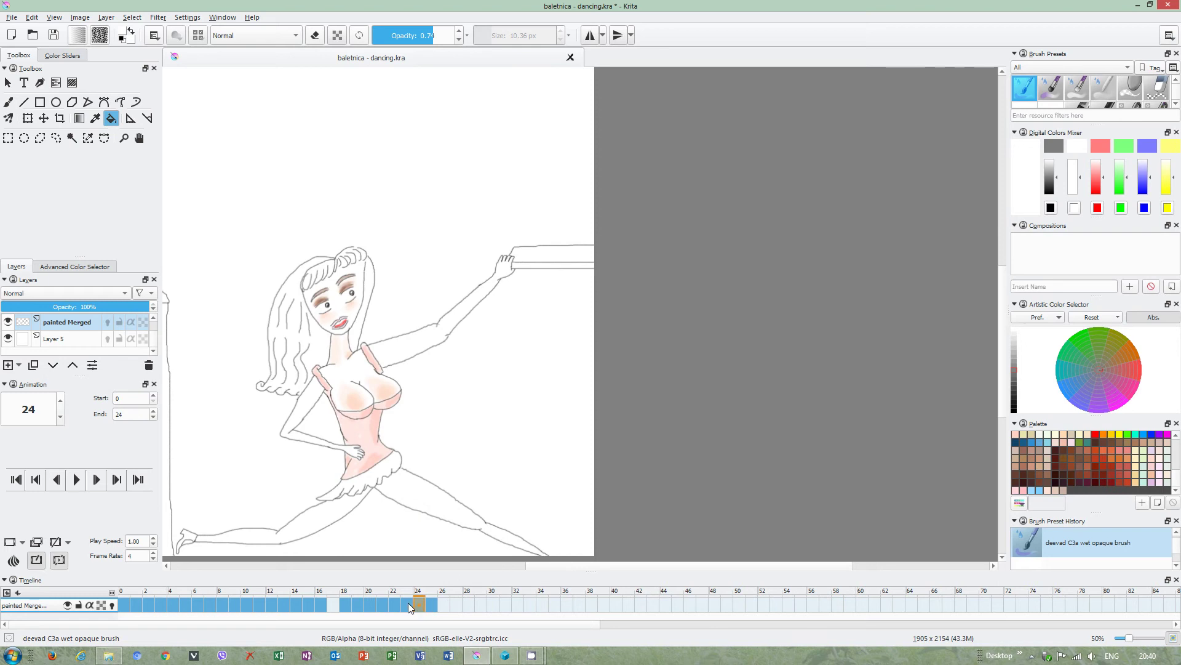
{"action": "left_click_drag", "start_coordinate": [408, 602], "coordinate": [423, 603]}
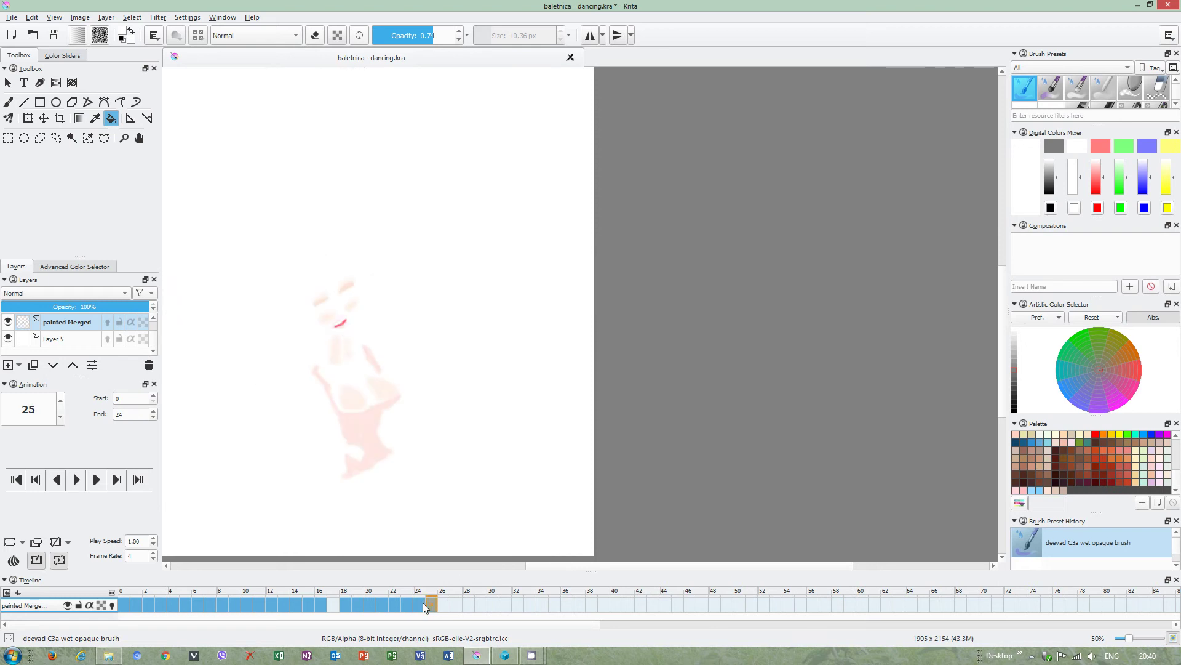
{"action": "left_click_drag", "start_coordinate": [423, 603], "coordinate": [433, 605]}
- Remove painted Merged's frame 25 and confirm frame 25 now shows the full dancer
{"action": "right_click", "coordinate": [432, 606]}
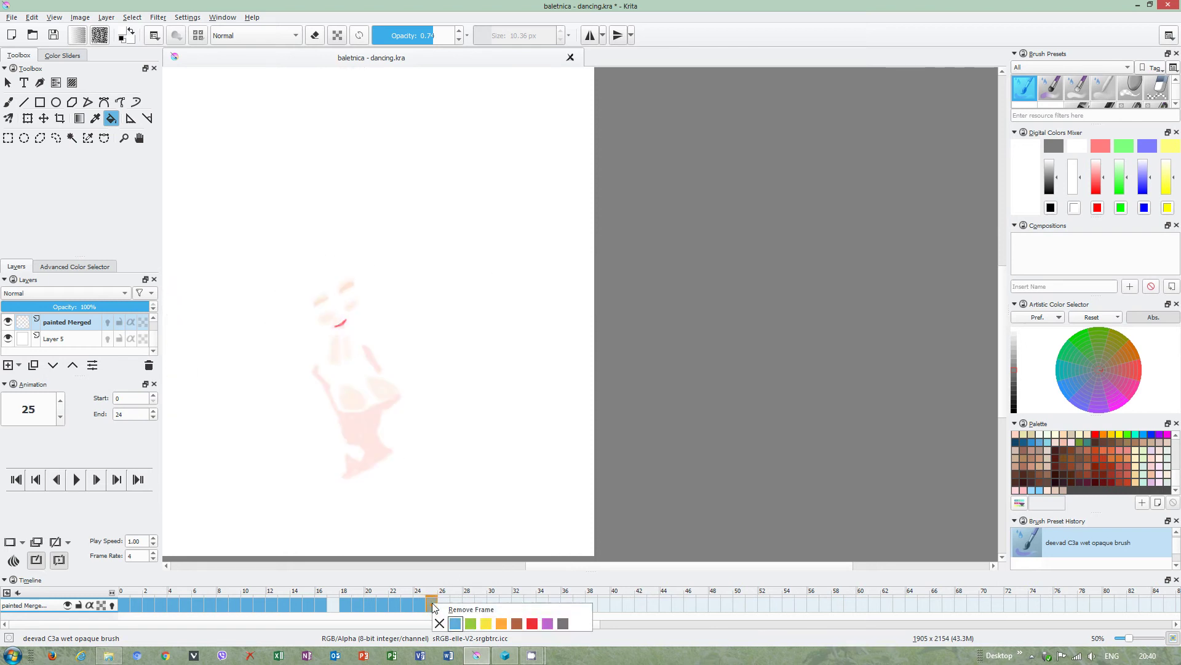
{"action": "left_click", "coordinate": [415, 606]}
{"action": "left_click_drag", "start_coordinate": [416, 603], "coordinate": [427, 603]}
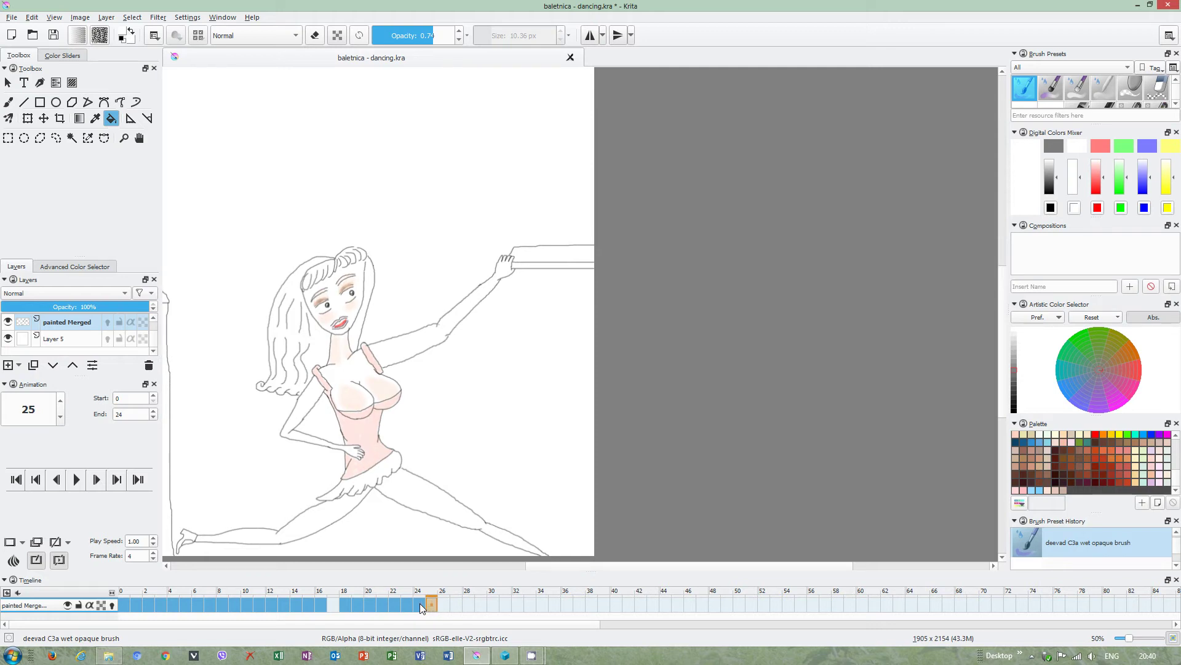
{"action": "left_click_drag", "start_coordinate": [420, 603], "coordinate": [428, 603]}
- Select Layer 5 and compare frames 24 and 25, dismissing the frame options menu
{"action": "left_click", "coordinate": [83, 341]}
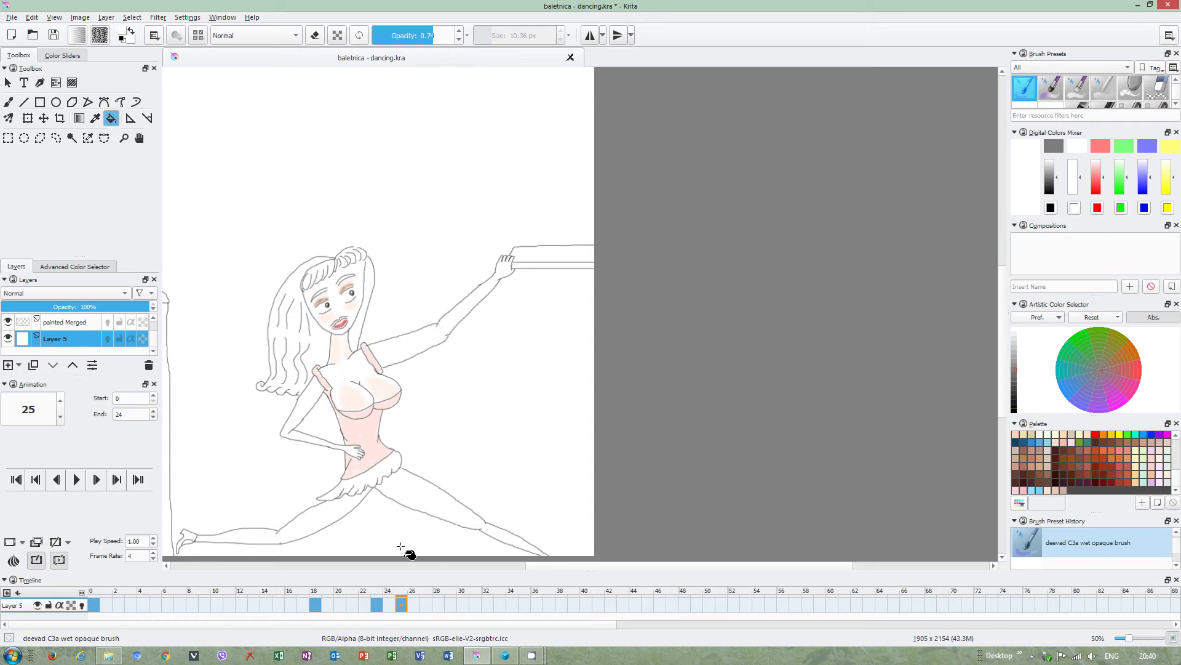
{"action": "left_click_drag", "start_coordinate": [390, 603], "coordinate": [413, 604]}
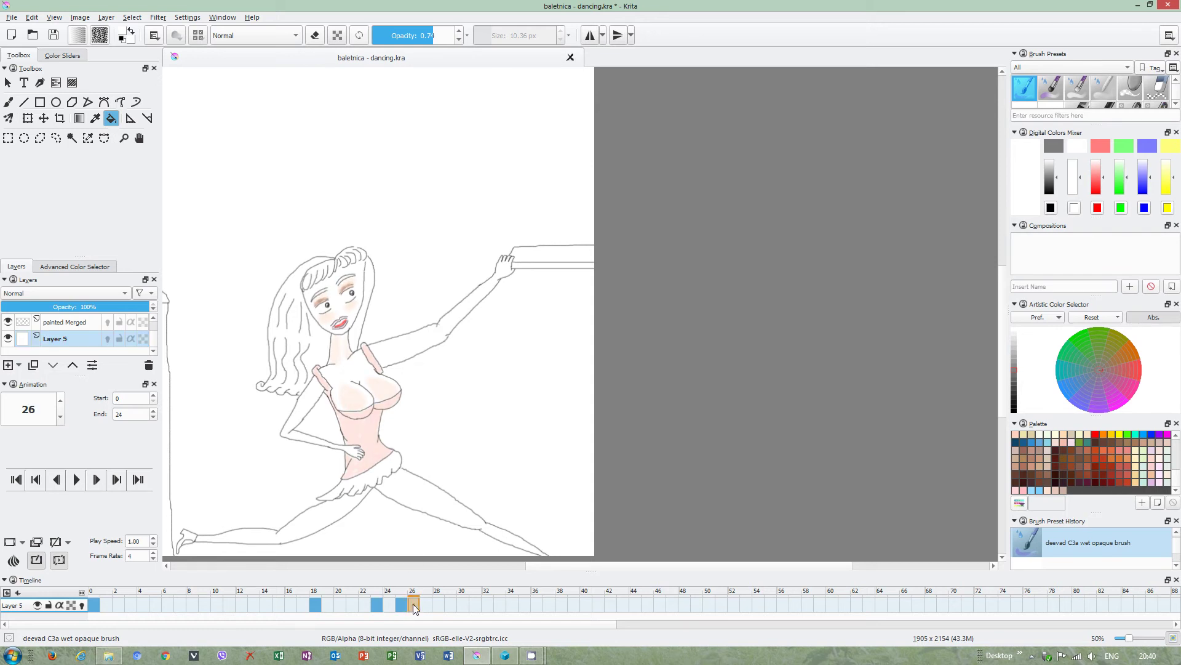
{"action": "right_click", "coordinate": [413, 604]}
{"action": "left_click", "coordinate": [401, 605]}
- Delete Layer 4's pink colouring on frame 25, then reselect Layer 5
{"action": "left_click", "coordinate": [76, 336]}
{"action": "left_click", "coordinate": [389, 606]}
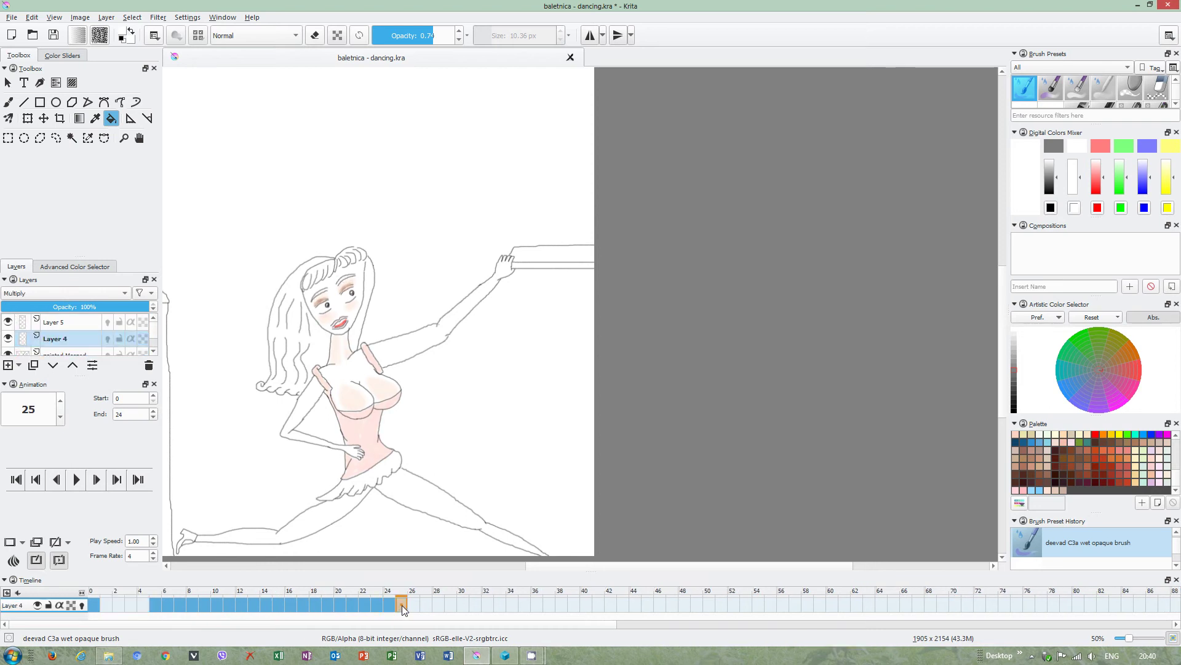
{"action": "key", "text": "Delete"}
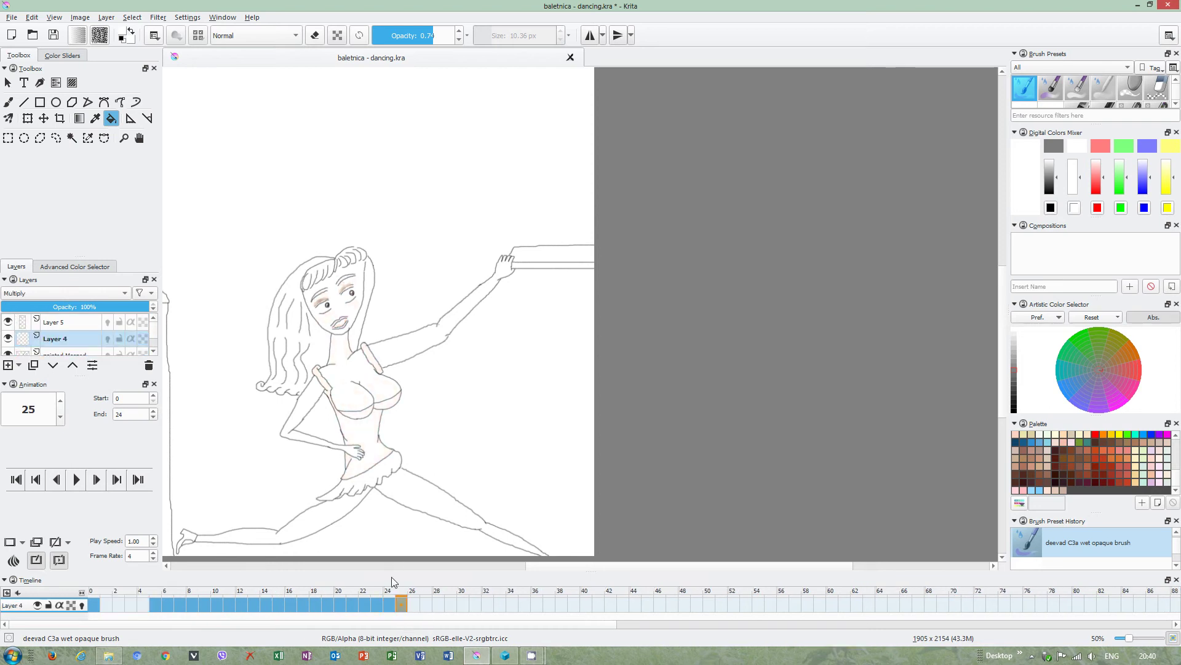
{"action": "mouse_move", "coordinate": [400, 605]}
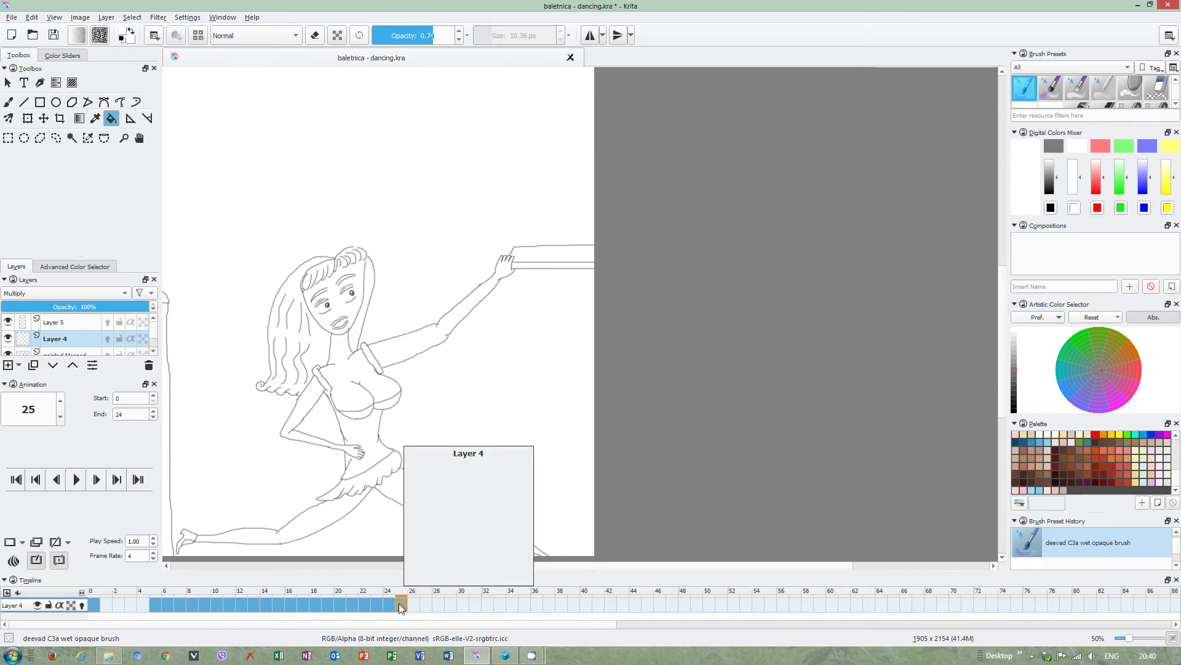
{"action": "right_click", "coordinate": [399, 603]}
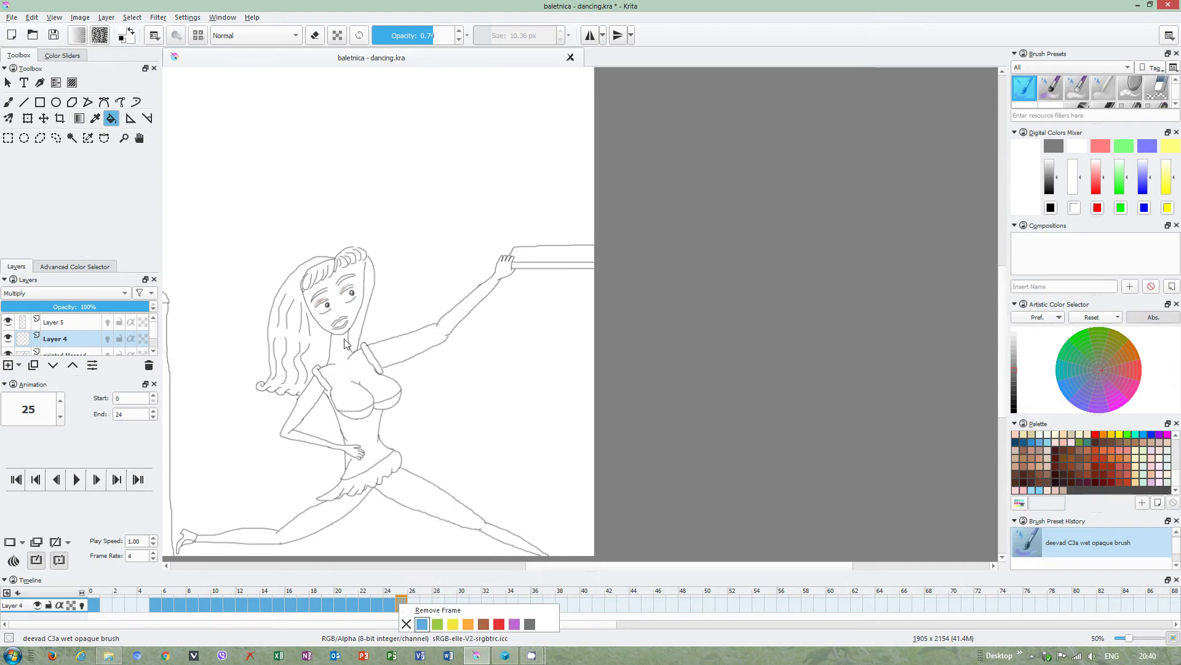
{"action": "left_click", "coordinate": [81, 324]}
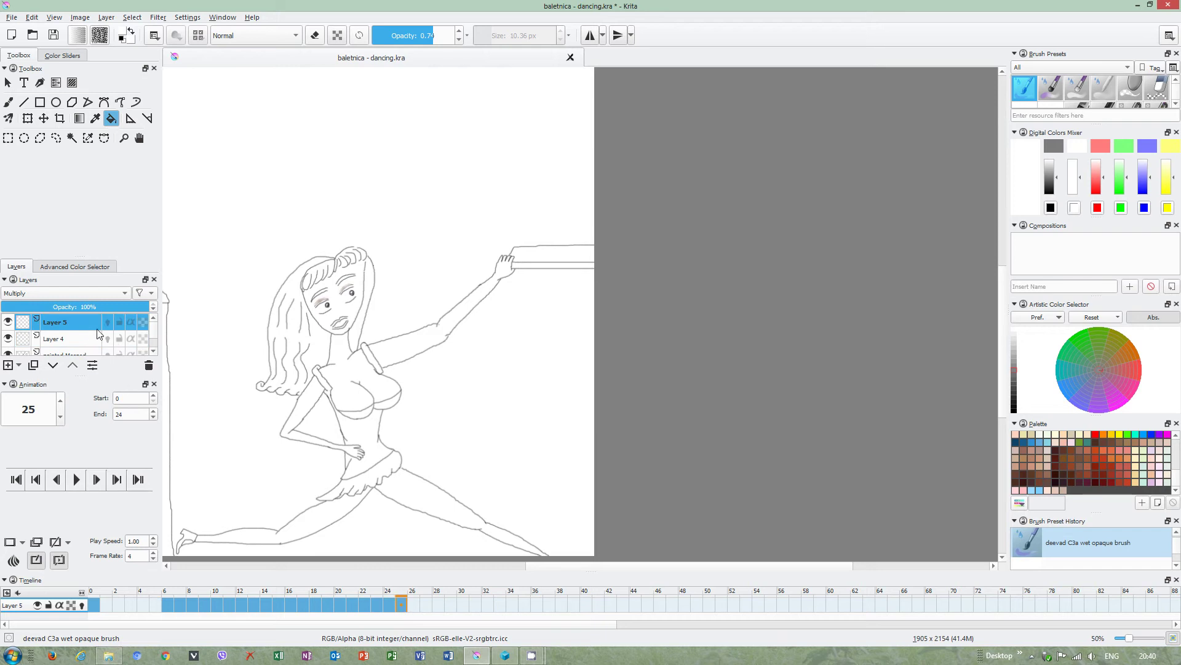
{"action": "scroll", "coordinate": [325, 335], "scroll_direction": "up", "scroll_amount": 2}
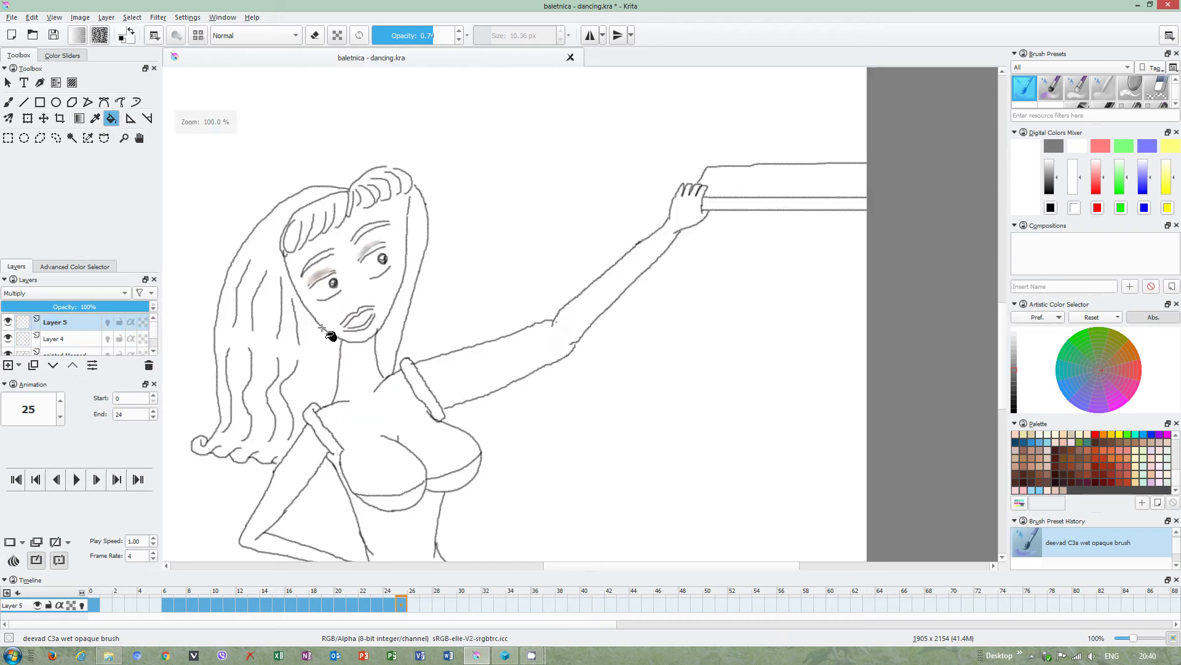
{"action": "scroll", "coordinate": [324, 396], "scroll_direction": "up", "scroll_amount": 1}
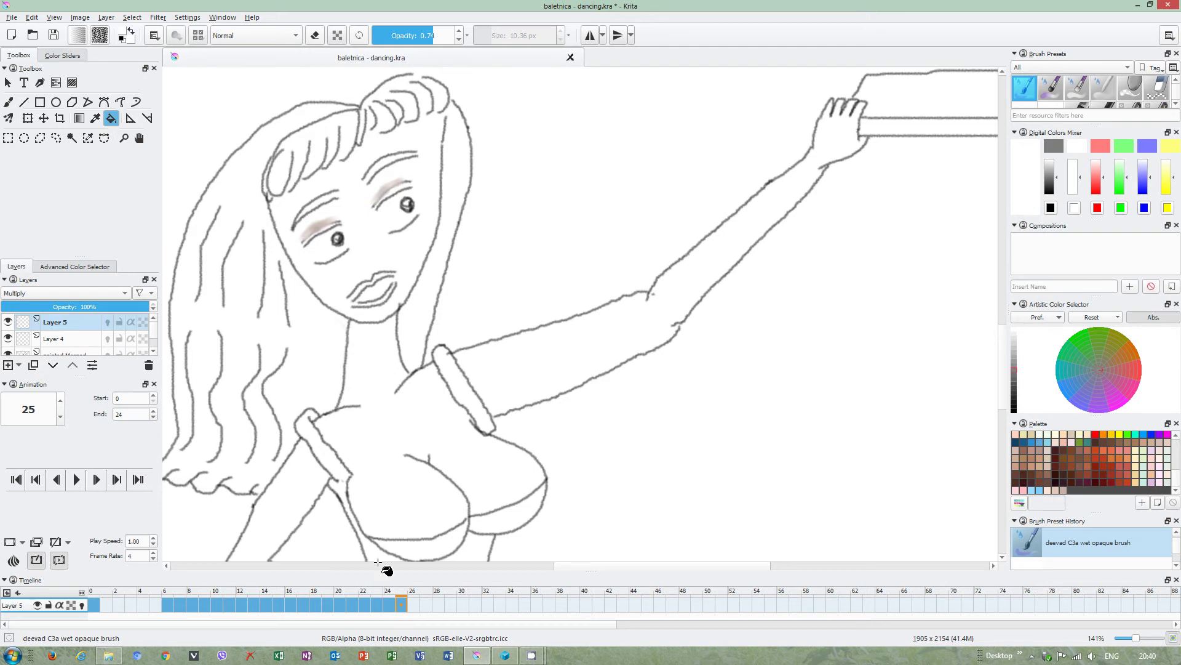
- Drag Layer 4's frame 24 colouring onto frame 25 and compare the two frames
{"action": "left_click", "coordinate": [392, 605]}
{"action": "scroll", "coordinate": [393, 516], "scroll_direction": "down", "scroll_amount": 2}
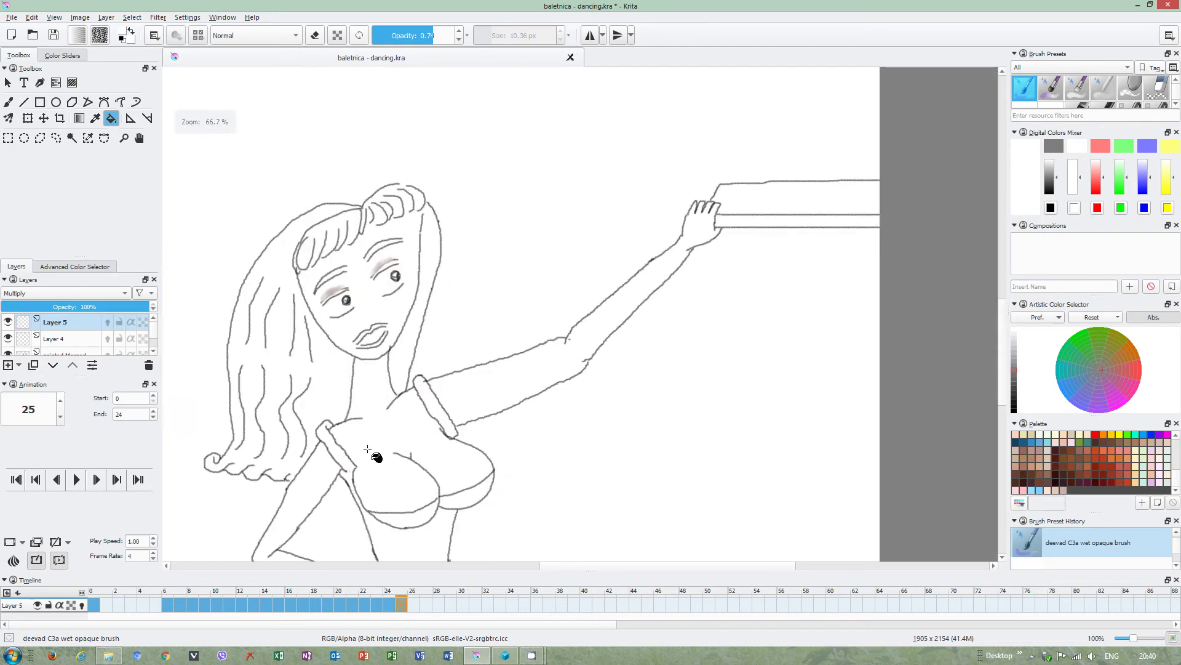
{"action": "scroll", "coordinate": [394, 515], "scroll_direction": "down", "scroll_amount": 1}
{"action": "scroll", "coordinate": [402, 523], "scroll_direction": "up", "scroll_amount": 1}
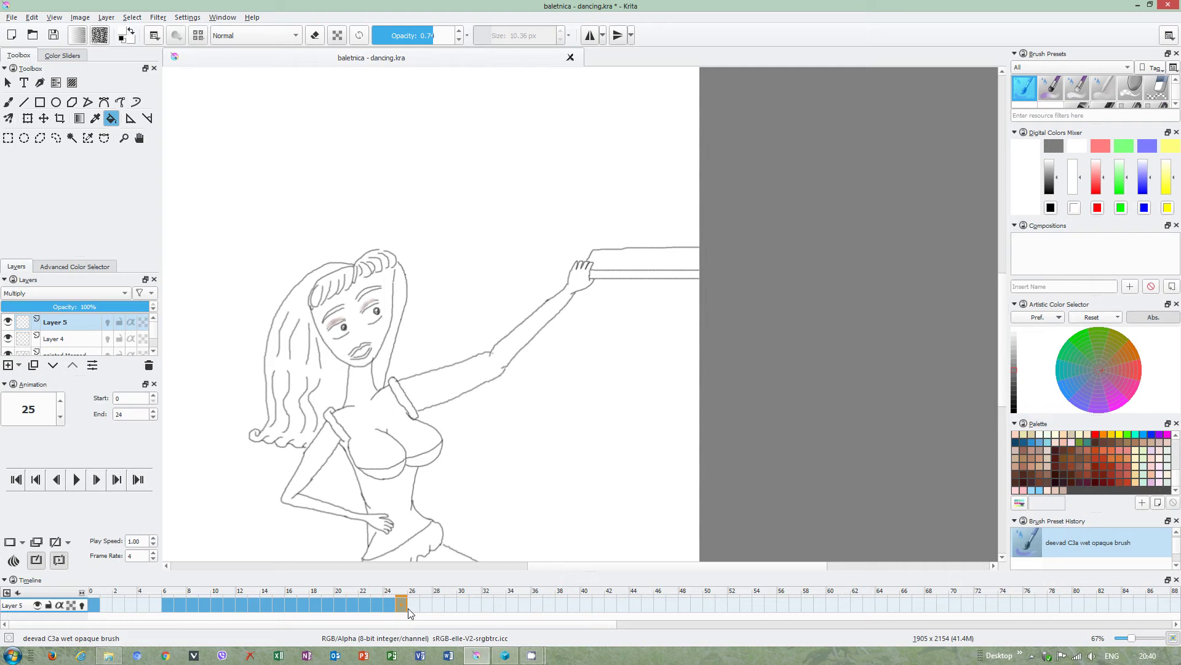
{"action": "left_click", "coordinate": [78, 336]}
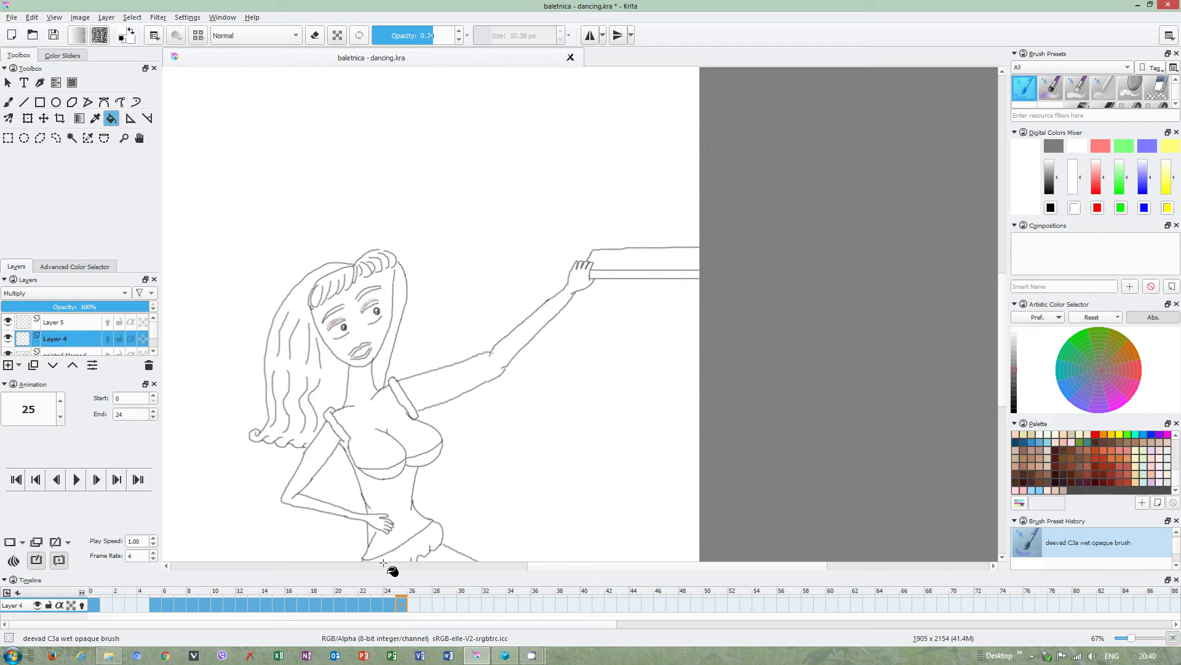
{"action": "left_click", "coordinate": [387, 604]}
{"action": "left_click_drag", "start_coordinate": [388, 604], "coordinate": [400, 603]}
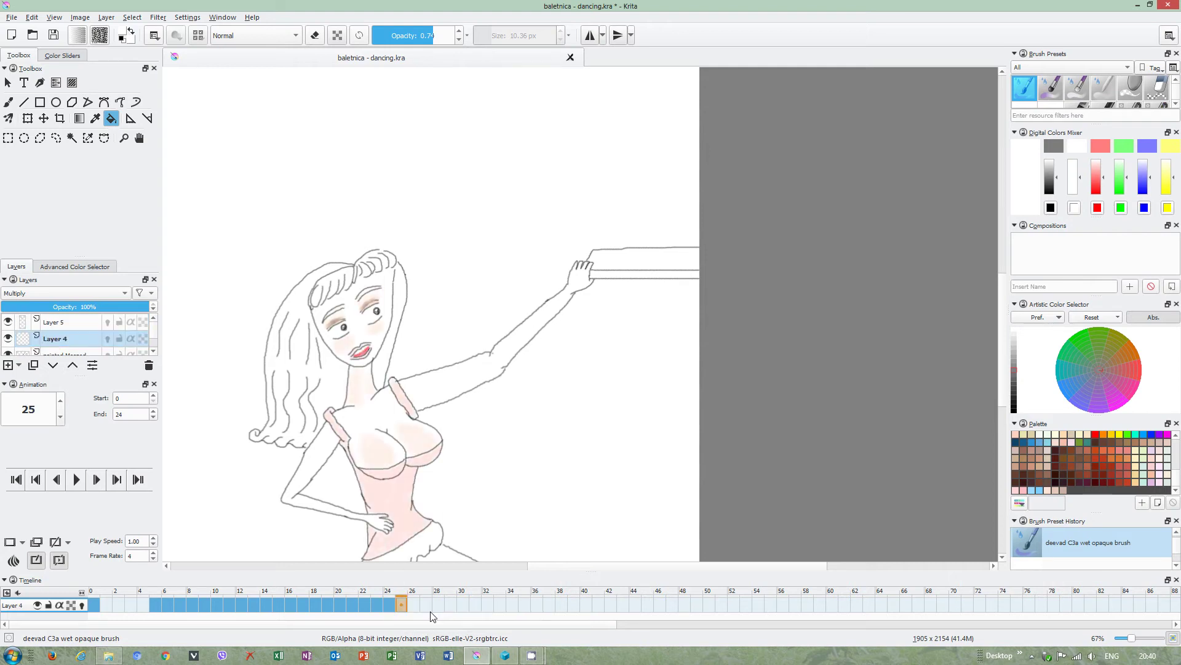
{"action": "scroll", "coordinate": [379, 421], "scroll_direction": "up", "scroll_amount": 2}
{"action": "scroll", "coordinate": [495, 469], "scroll_direction": "down", "scroll_amount": 1}
{"action": "left_click", "coordinate": [390, 605]}
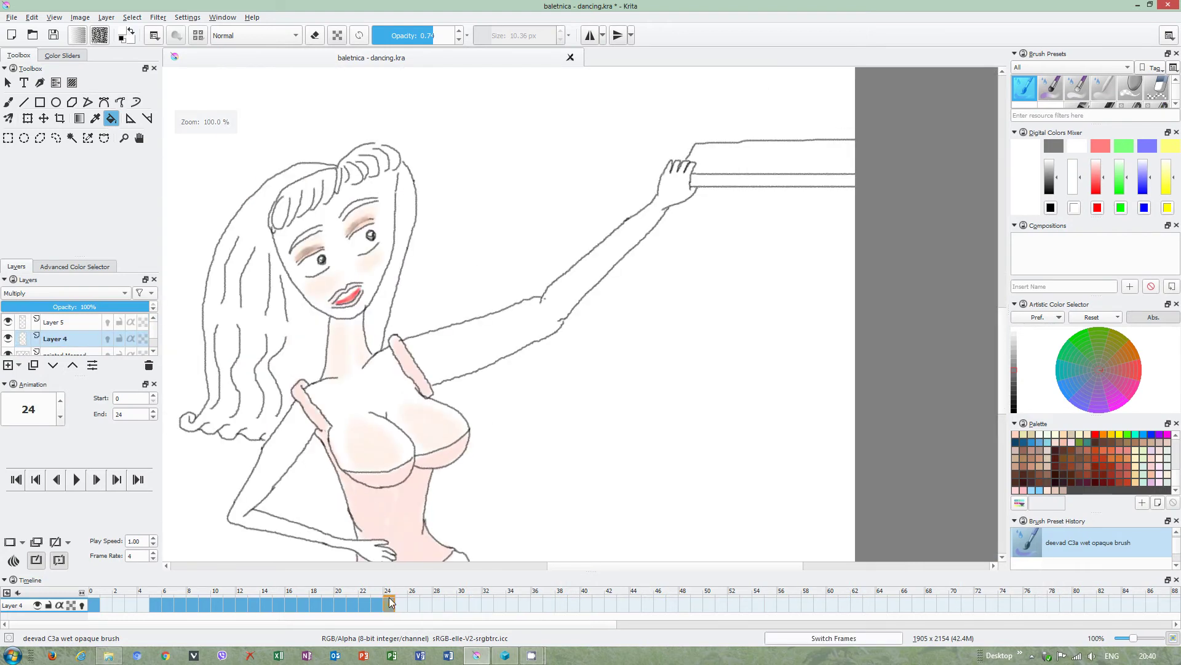
{"action": "left_click", "coordinate": [398, 608]}
{"action": "left_click", "coordinate": [390, 606]}
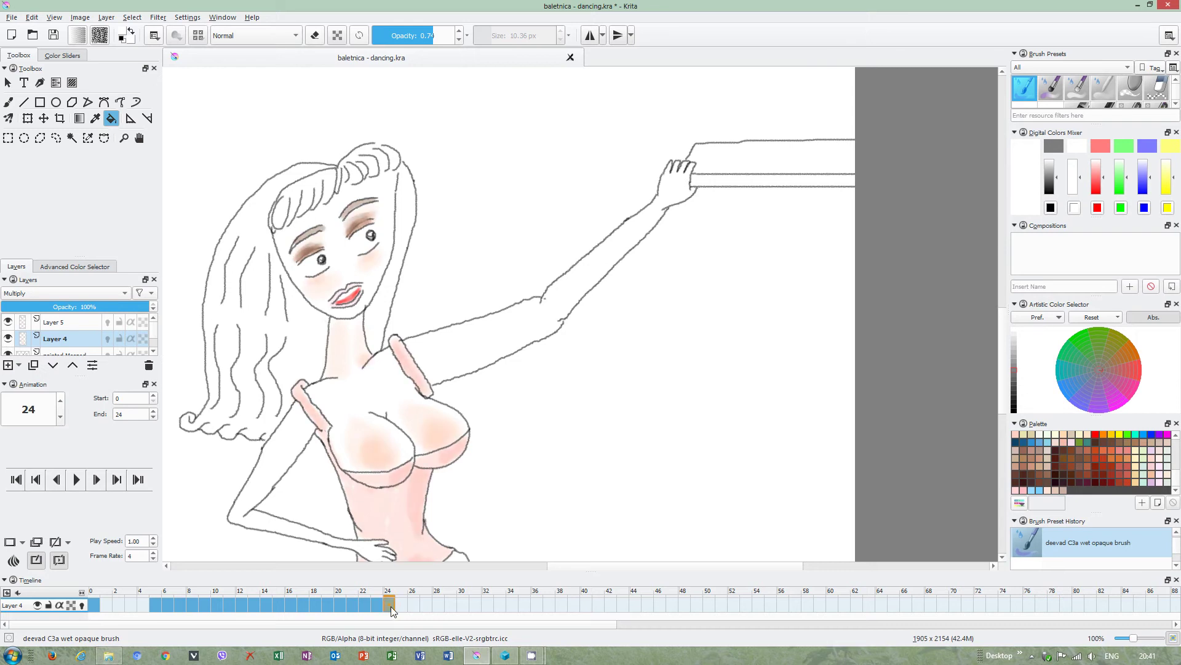
- Make Layer 4's frame 25 a copied keyframe and merge Layer 4 into painted Merged
{"action": "left_click", "coordinate": [404, 606]}
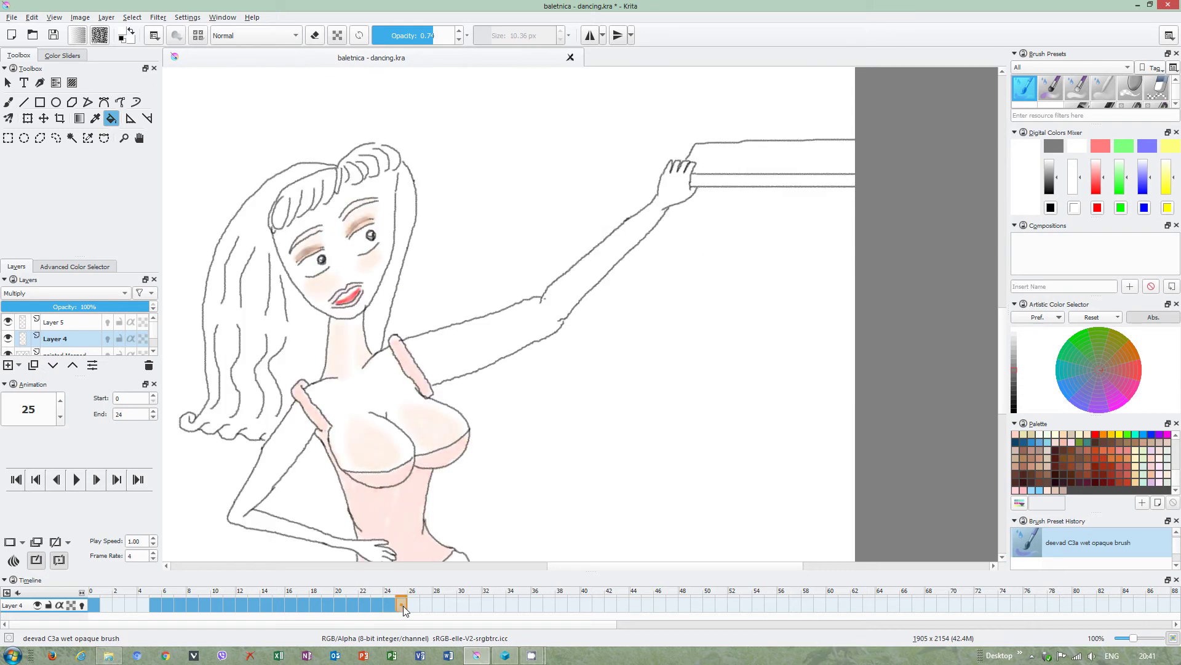
{"action": "right_click", "coordinate": [403, 604]}
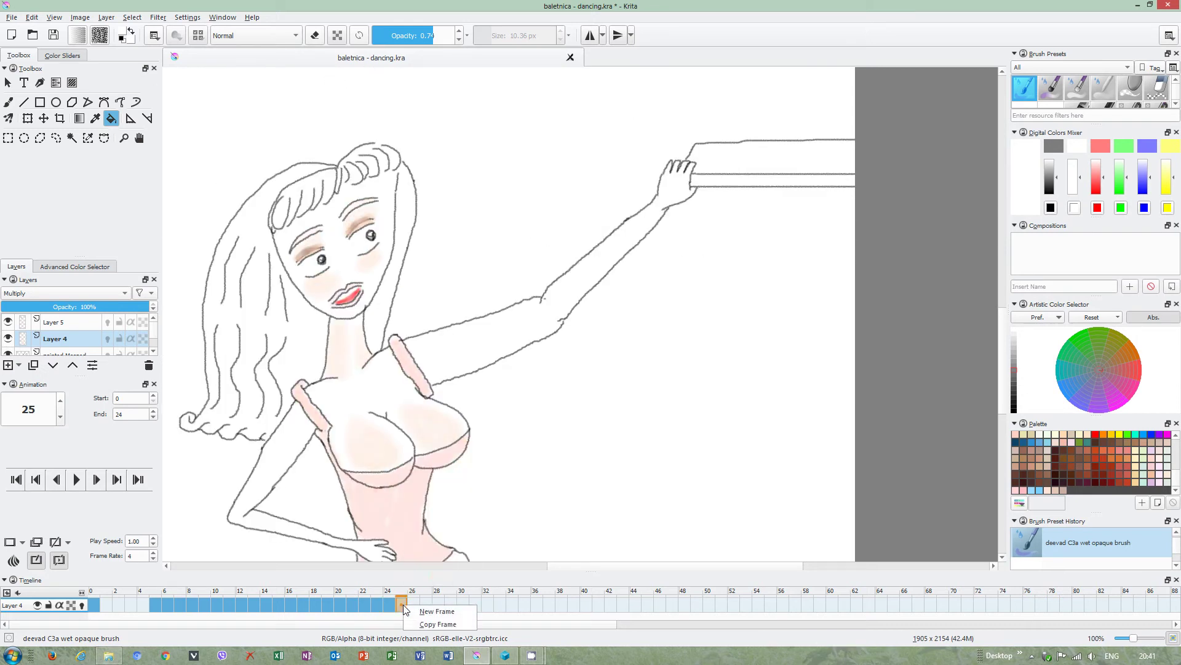
{"action": "left_click", "coordinate": [425, 608]}
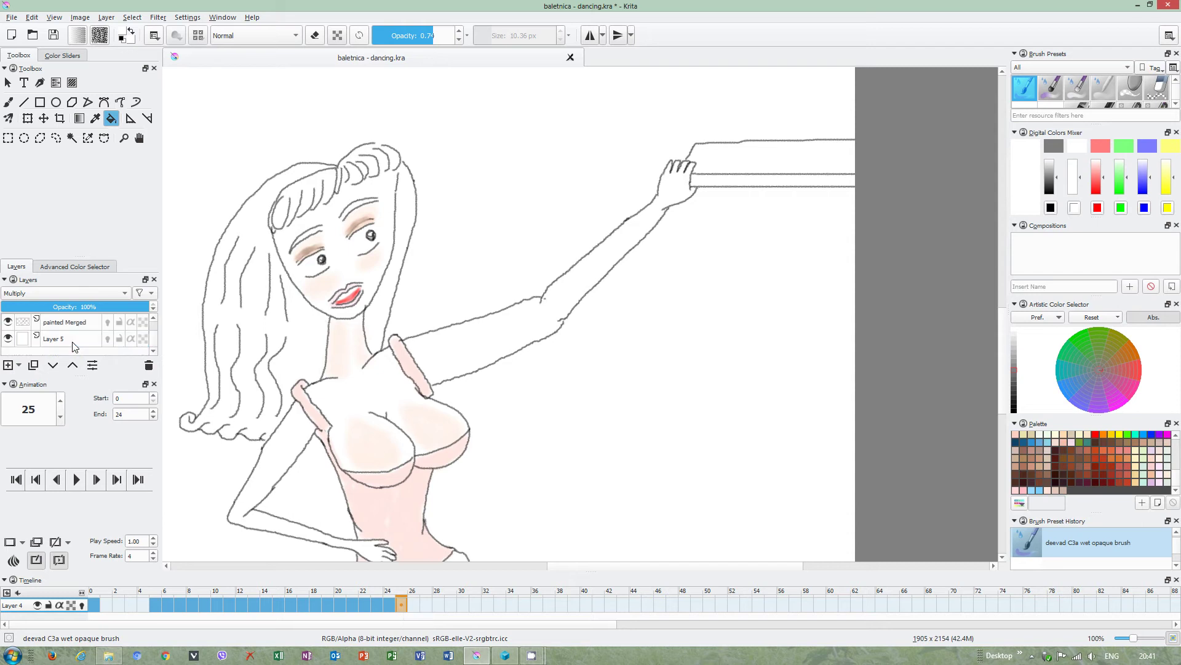
{"action": "key", "text": "ctrl+e"}
{"action": "left_click", "coordinate": [411, 614]}
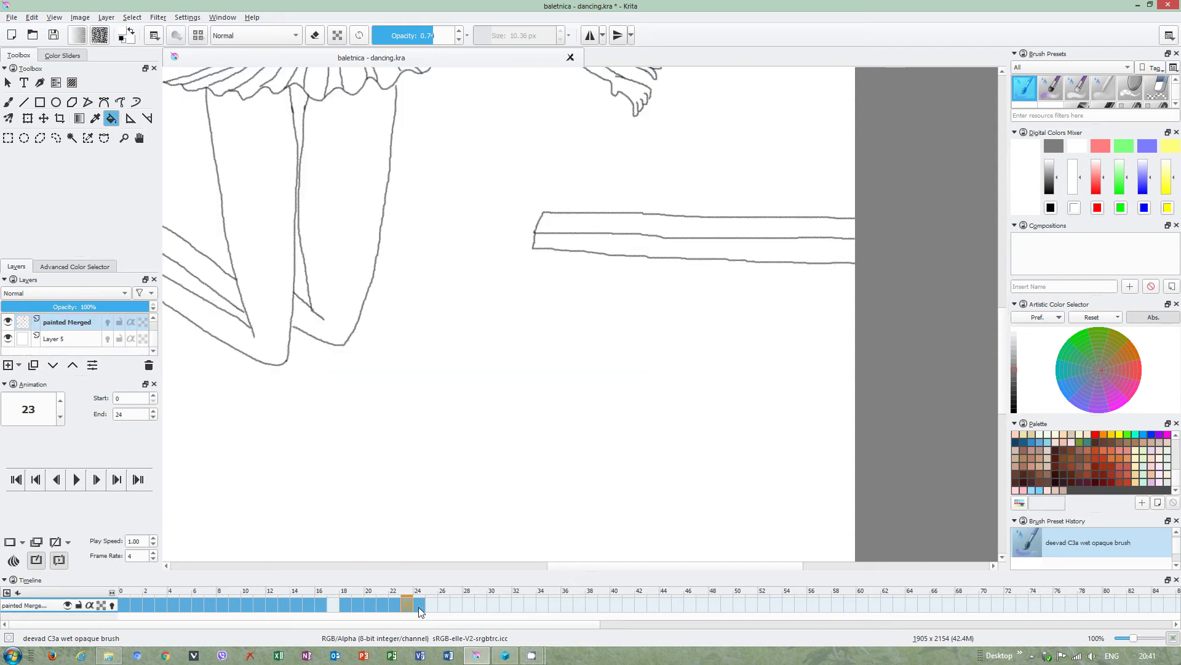
{"action": "key", "text": "Left"}
- Browse painted Merged's frames, comparing the shading on frames 24 and 25
{"action": "left_click", "coordinate": [426, 595]}
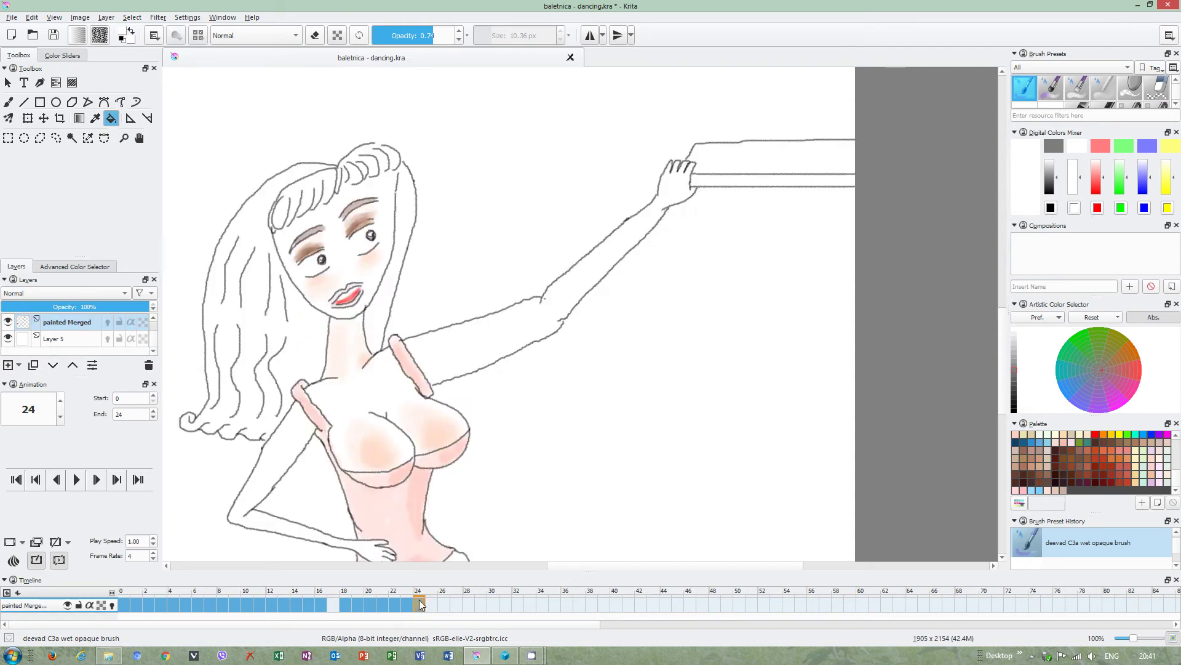
{"action": "scroll", "coordinate": [406, 390], "scroll_direction": "down", "scroll_amount": 1}
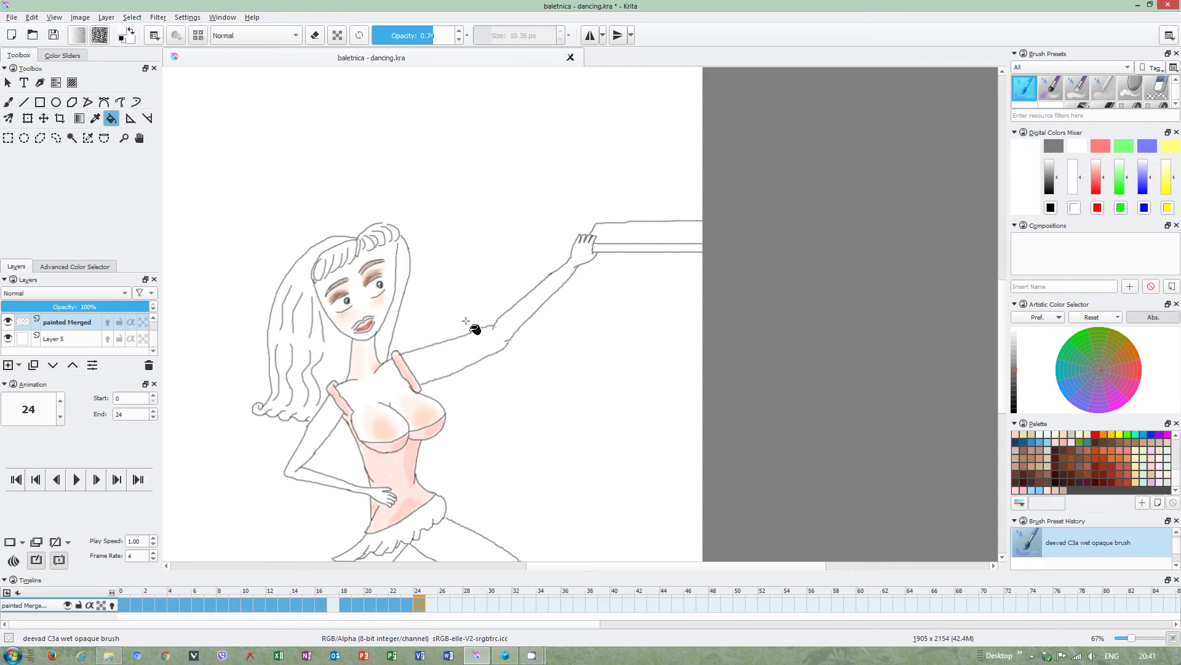
{"action": "left_click", "coordinate": [446, 600]}
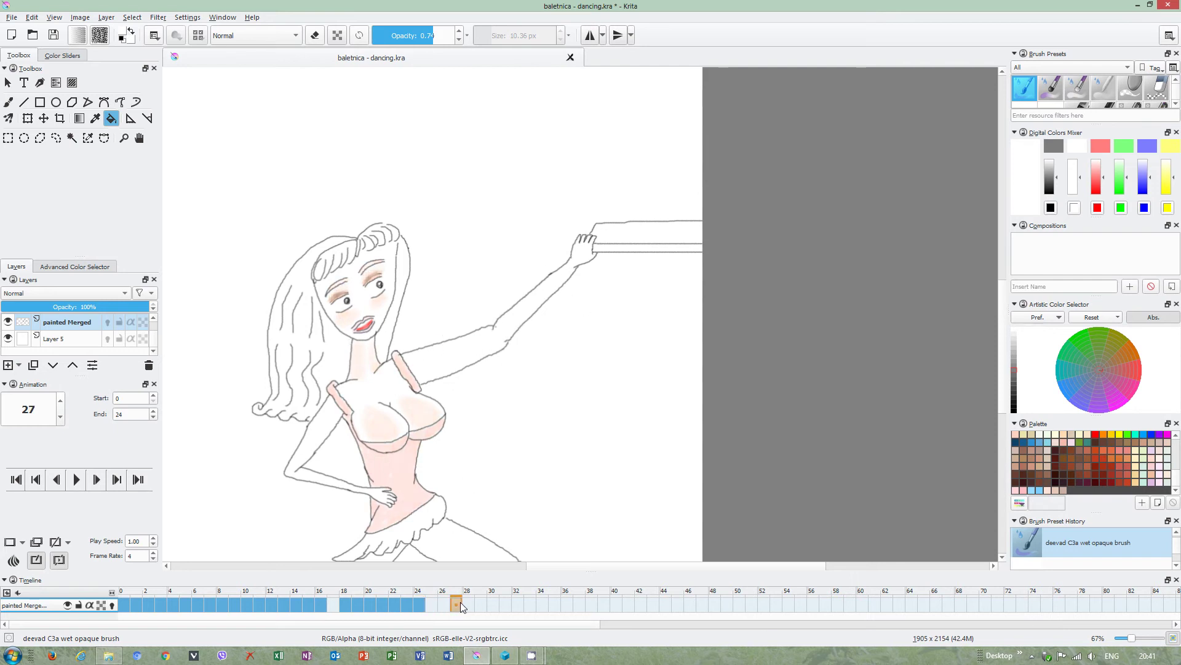
{"action": "right_click", "coordinate": [470, 604]}
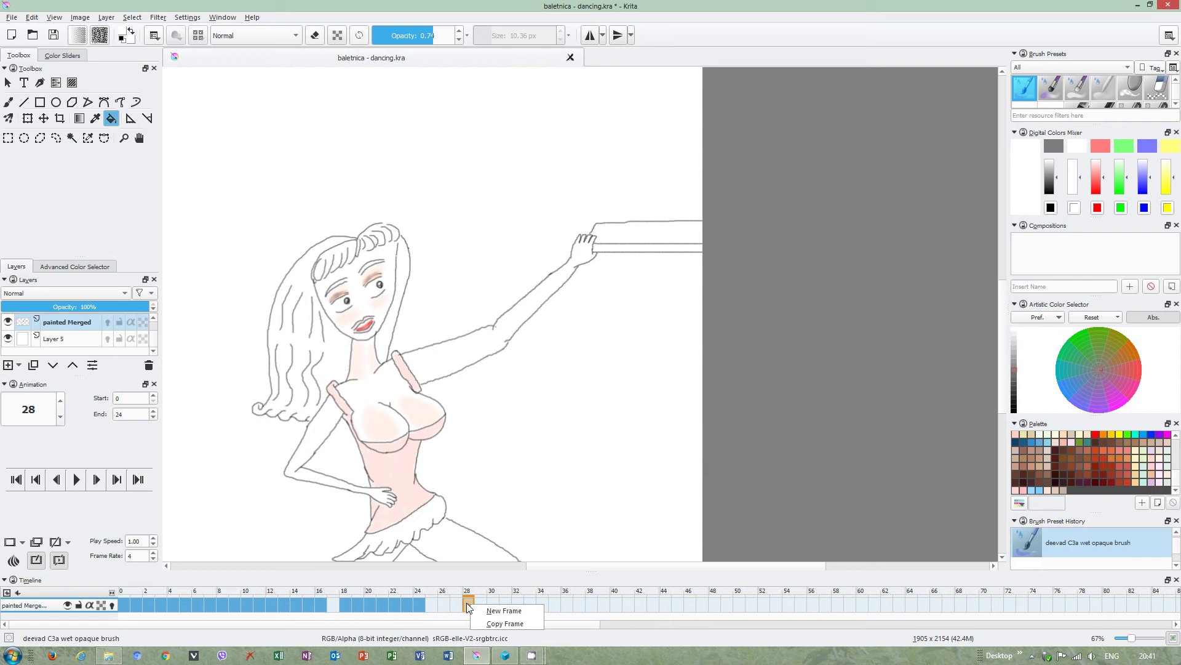
{"action": "left_click", "coordinate": [470, 600]}
{"action": "left_click", "coordinate": [430, 604]}
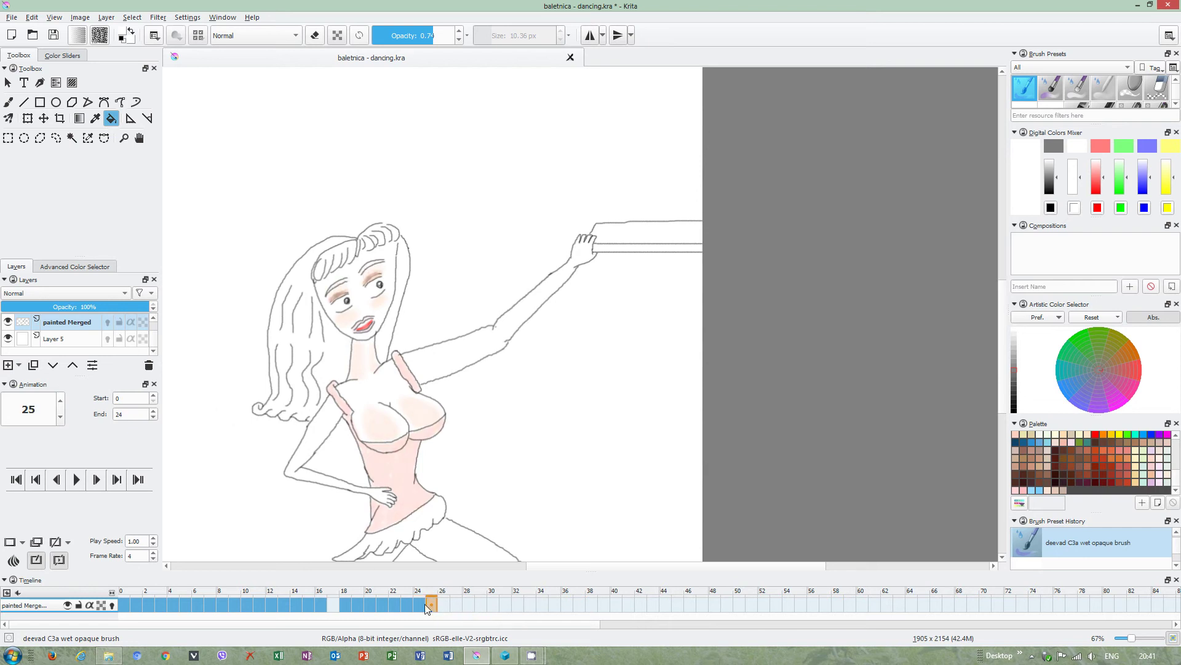
{"action": "left_click", "coordinate": [424, 604]}
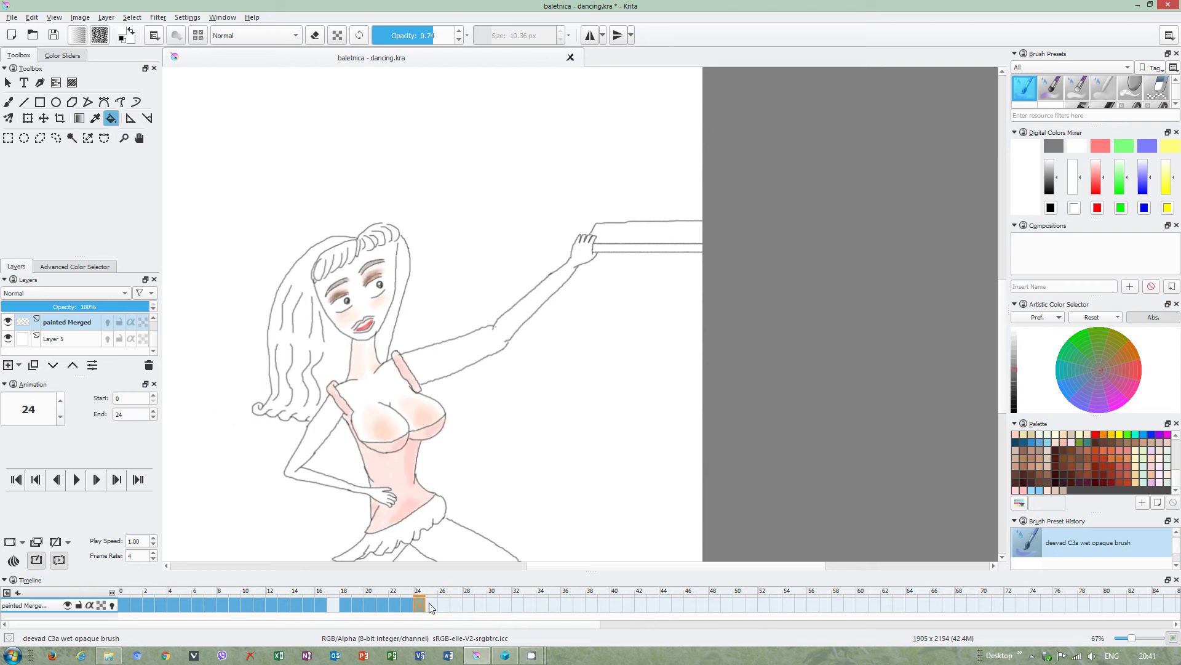
{"action": "left_click", "coordinate": [435, 603]}
- Add a new frame 26 on painted Merged, then select Layer 5 and preview frame 25
{"action": "right_click", "coordinate": [444, 600]}
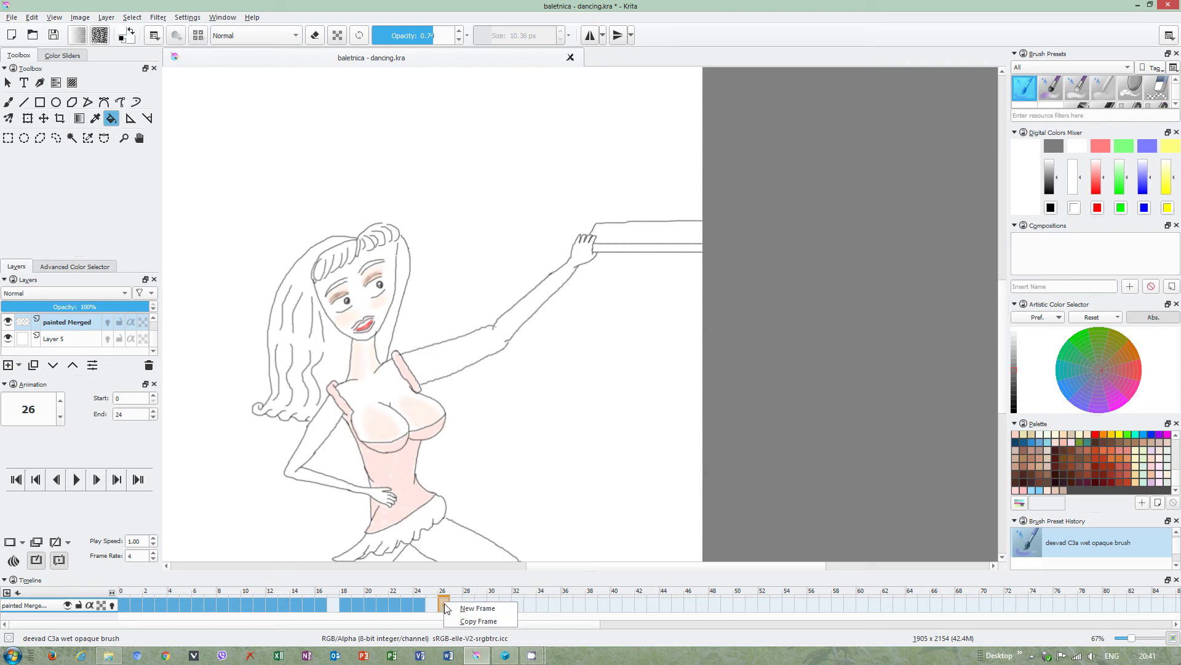
{"action": "left_click", "coordinate": [454, 610]}
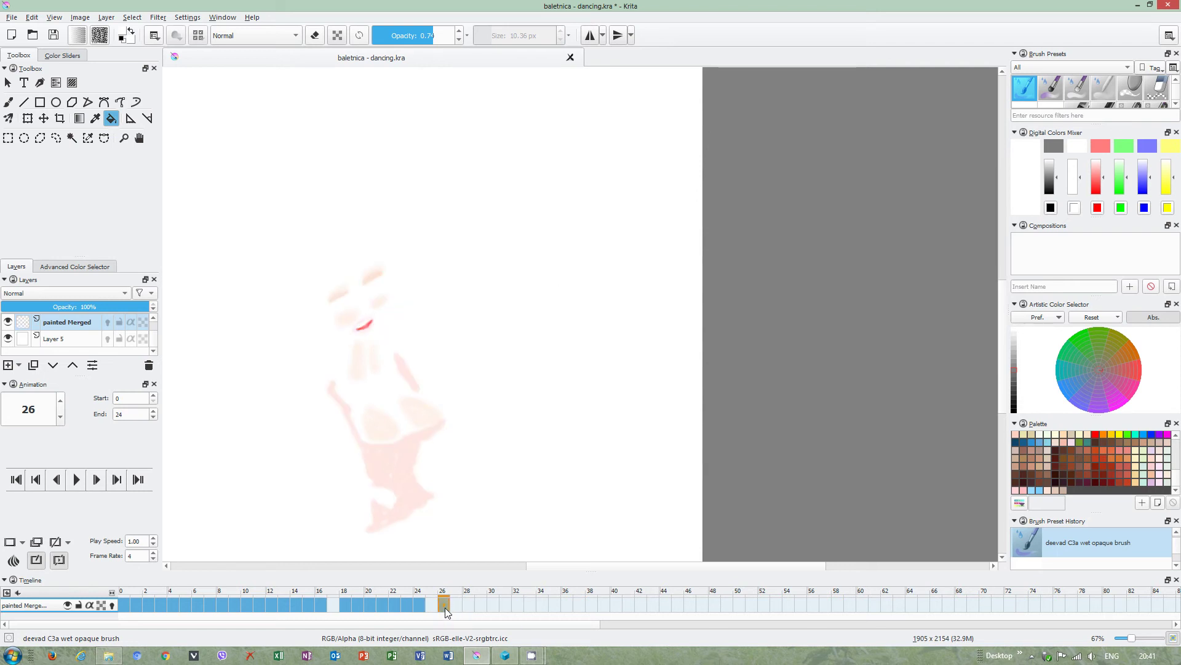
{"action": "left_click", "coordinate": [436, 604]}
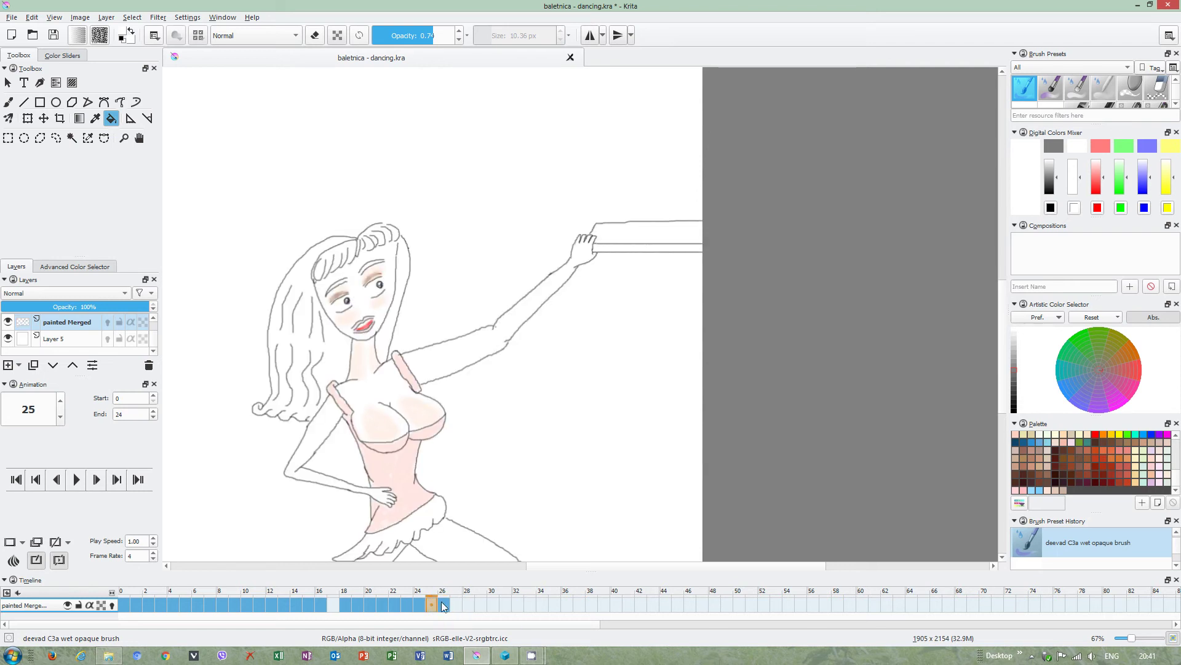
{"action": "left_click", "coordinate": [444, 602]}
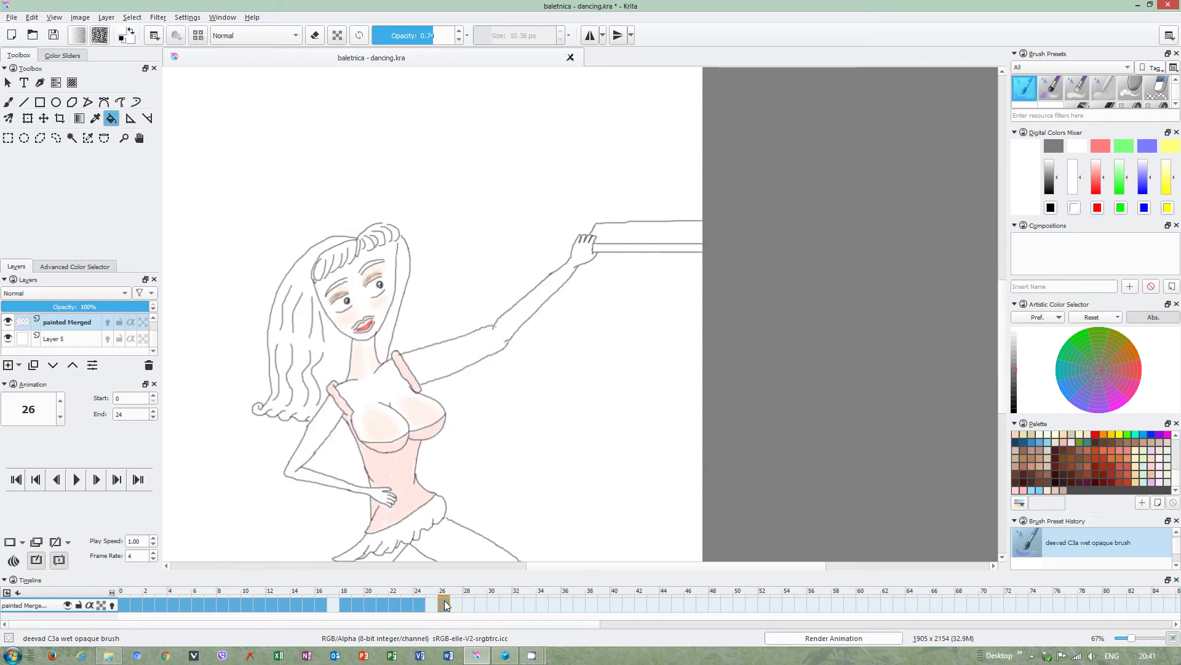
{"action": "left_click", "coordinate": [62, 341]}
{"action": "left_click", "coordinate": [402, 600]}
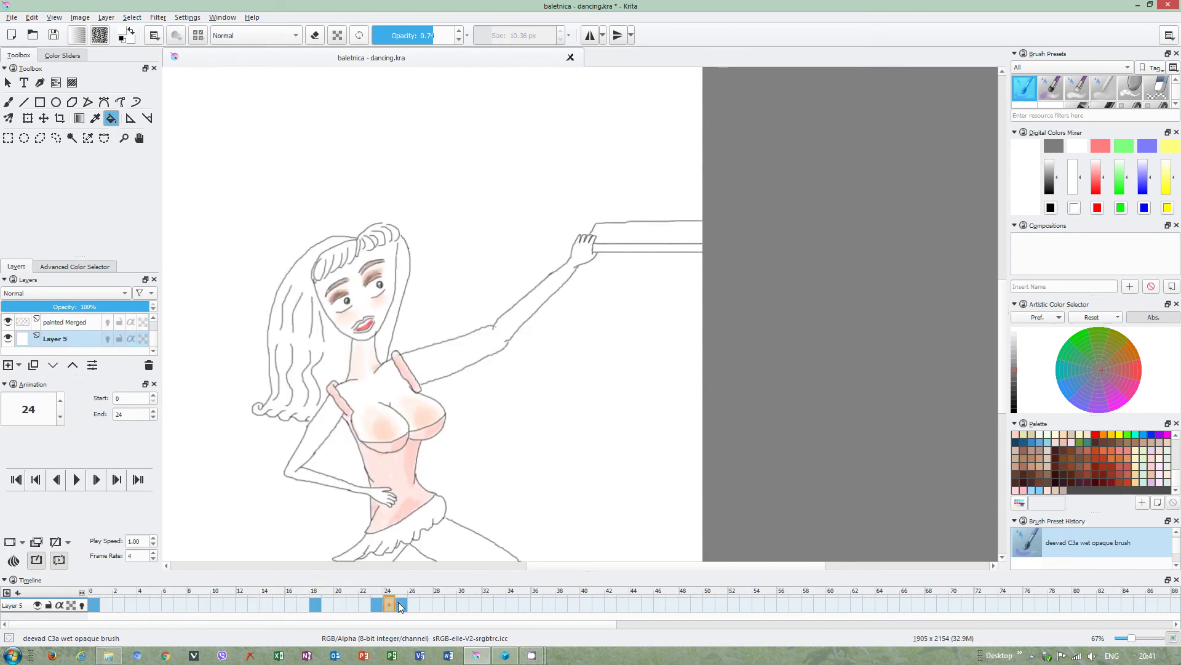
- Add a new blank line-art frame 26 to Layer 5
{"action": "left_click", "coordinate": [413, 604]}
{"action": "right_click", "coordinate": [413, 604]}
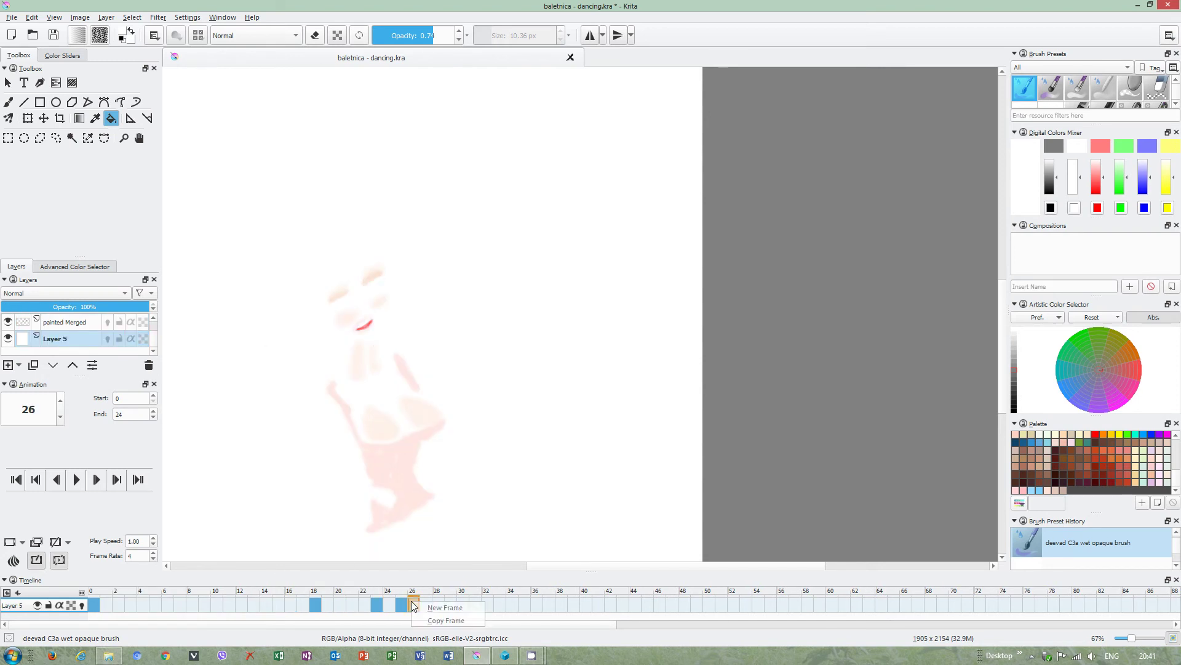
{"action": "left_click", "coordinate": [420, 609]}
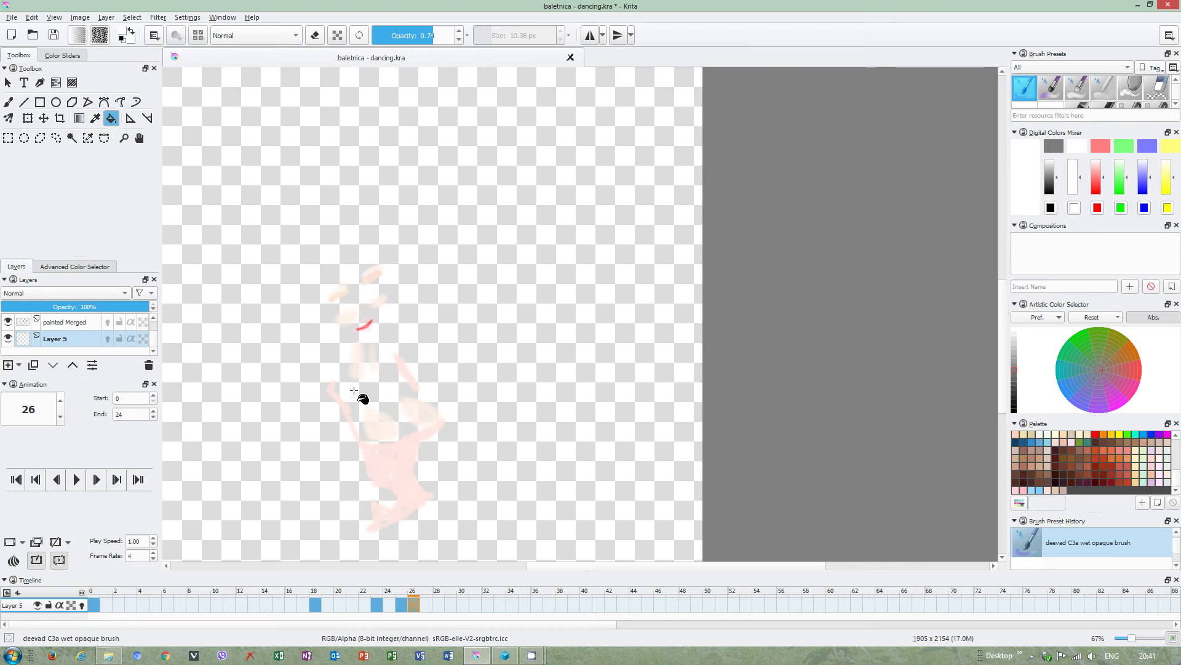
{"action": "right_click", "coordinate": [431, 271]}
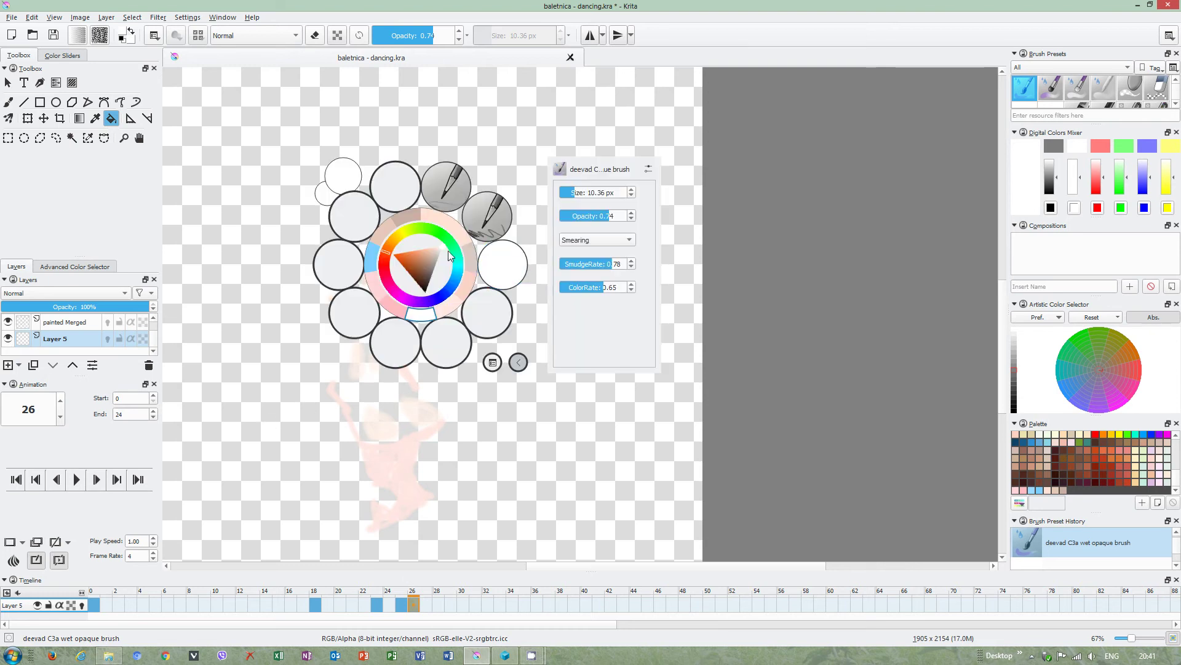
{"action": "left_click", "coordinate": [333, 142]}
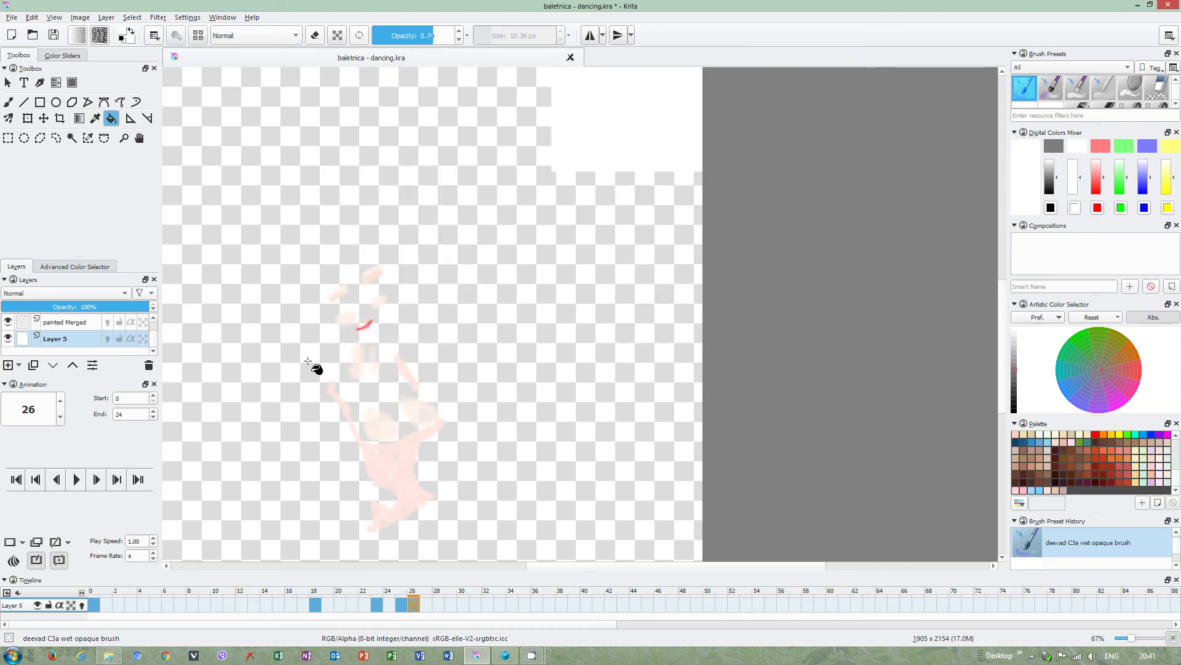
- Add a new blank colour frame 26 to Layer 4
{"action": "left_click", "coordinate": [63, 325]}
{"action": "left_click", "coordinate": [74, 338]}
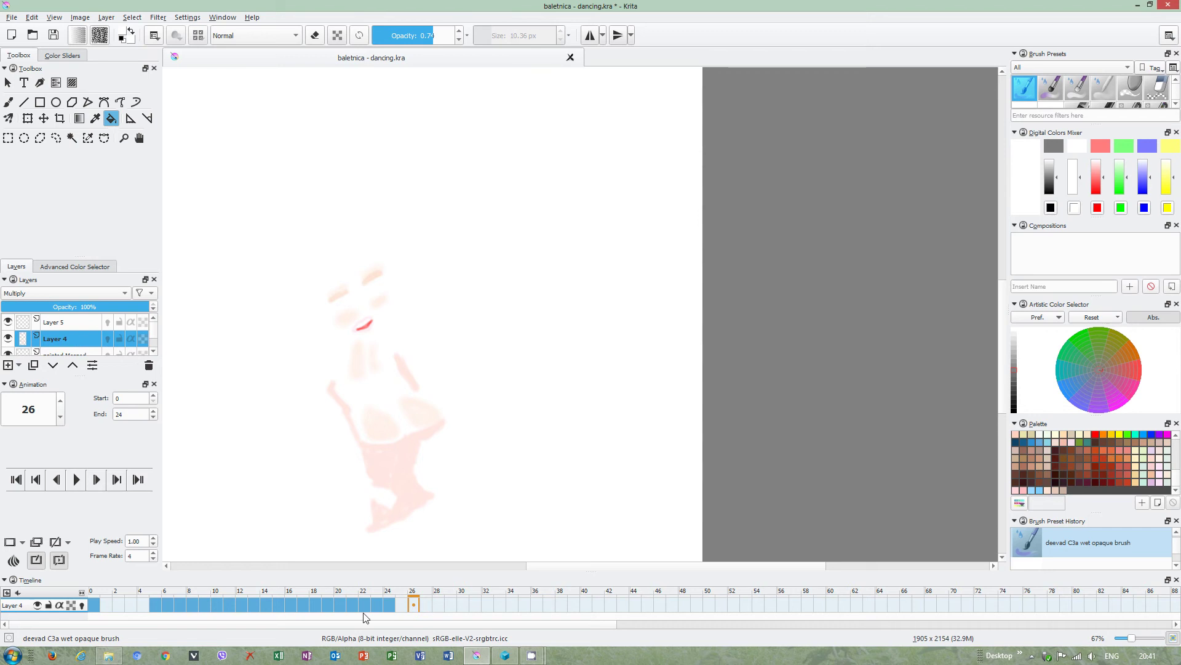
{"action": "right_click", "coordinate": [419, 606]}
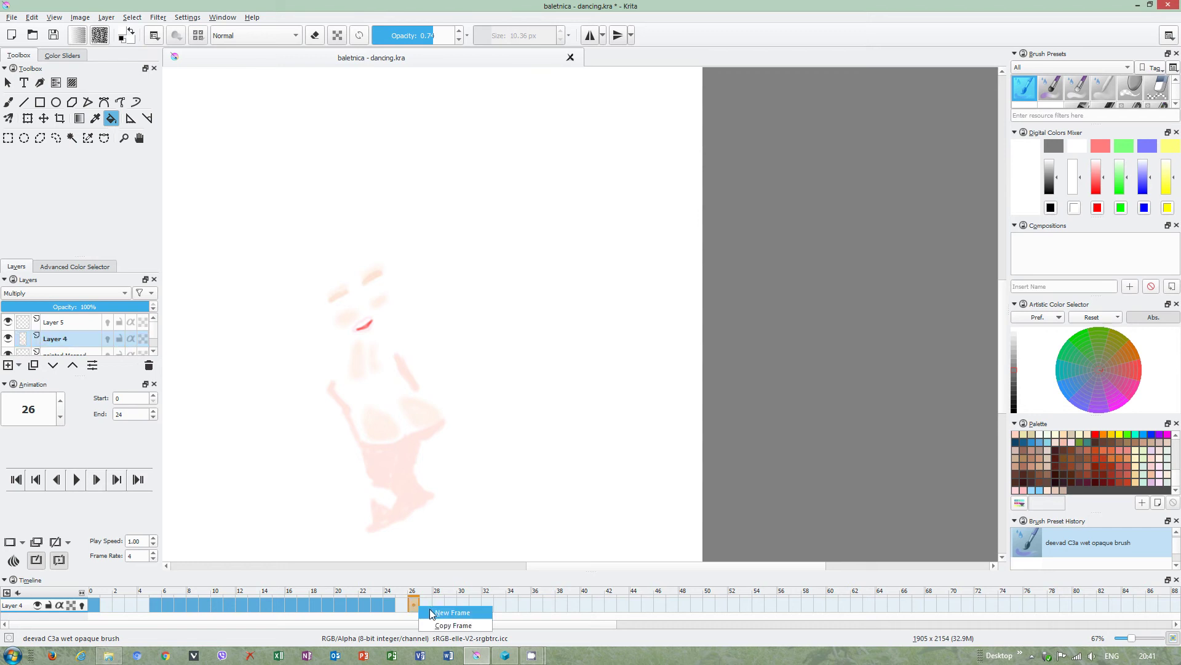
{"action": "left_click", "coordinate": [430, 611]}
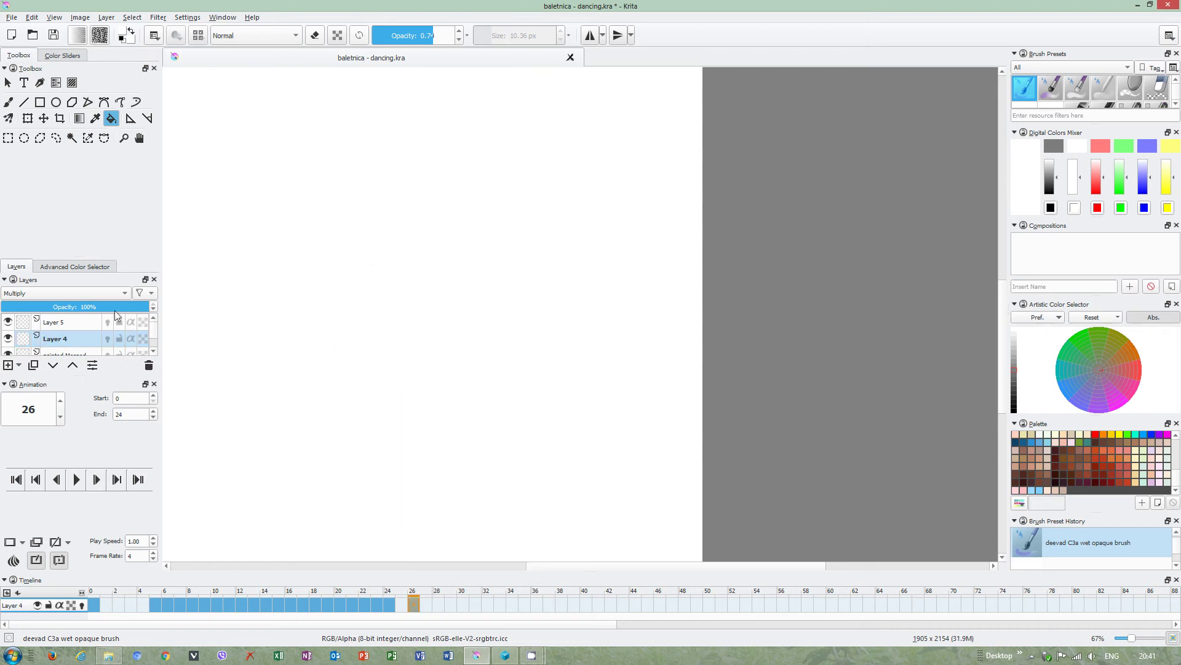
- Reopen Layer 5's frame menu without changes, then select Layer 4 and painted Merged
{"action": "left_click", "coordinate": [67, 322]}
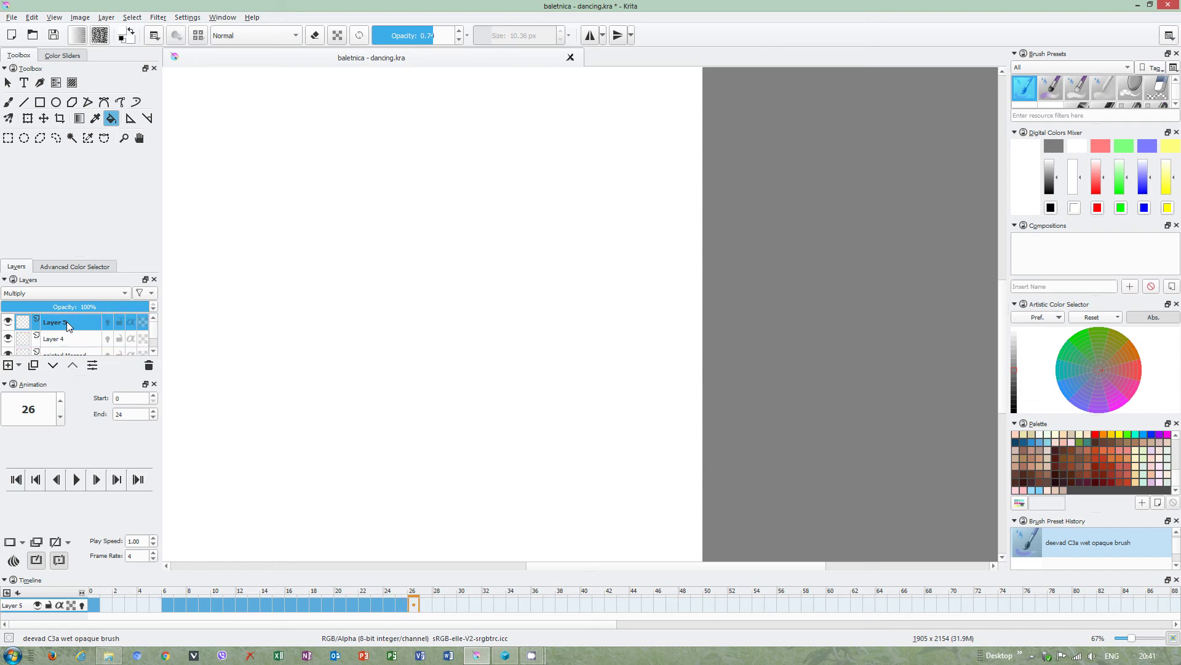
{"action": "right_click", "coordinate": [414, 607]}
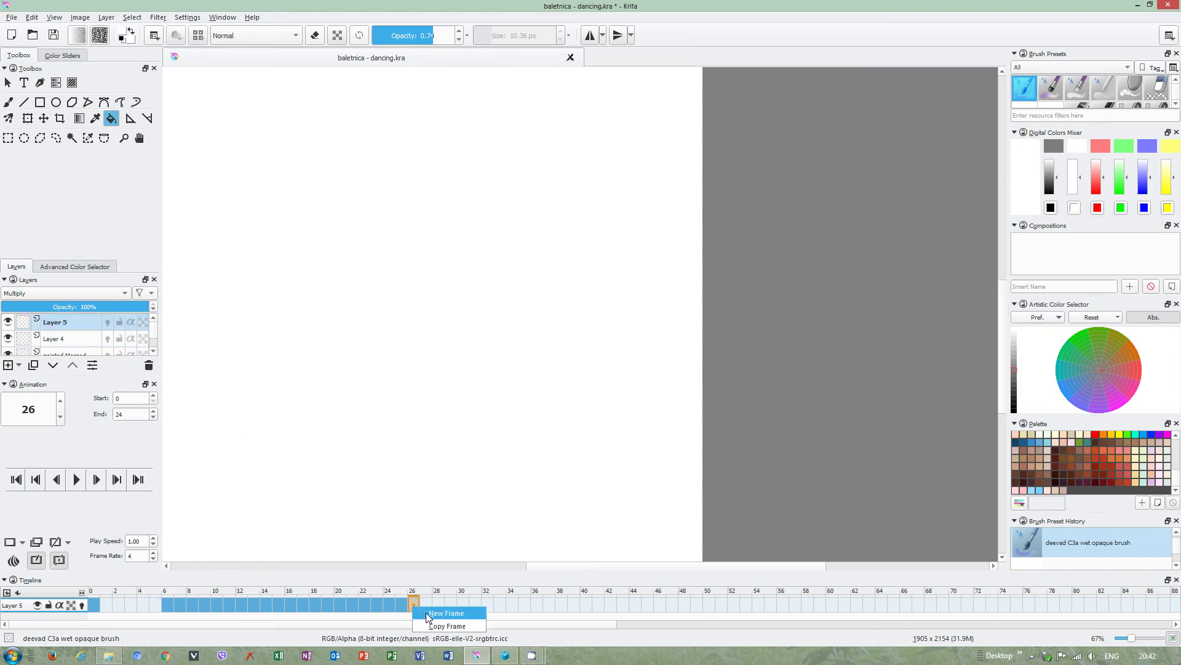
{"action": "left_click", "coordinate": [430, 615]}
{"action": "left_click", "coordinate": [68, 335]}
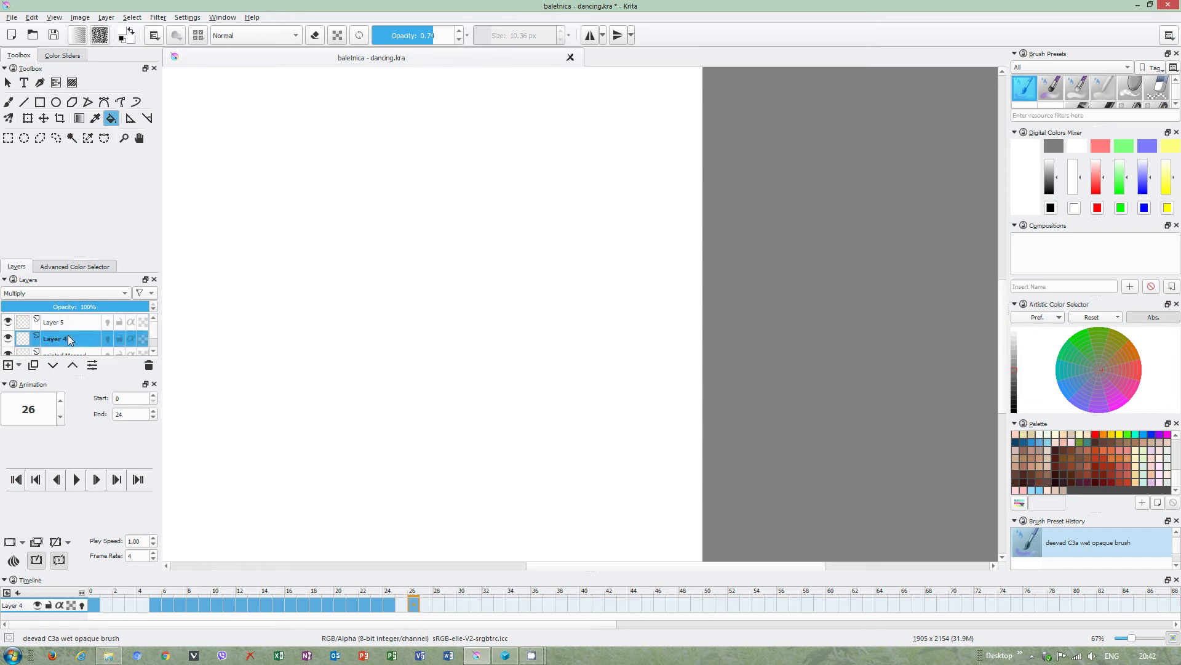
{"action": "left_click", "coordinate": [76, 324]}
- Turn on painted Merged's onion skin and scrub between frames 25 and 26
{"action": "left_click", "coordinate": [109, 323]}
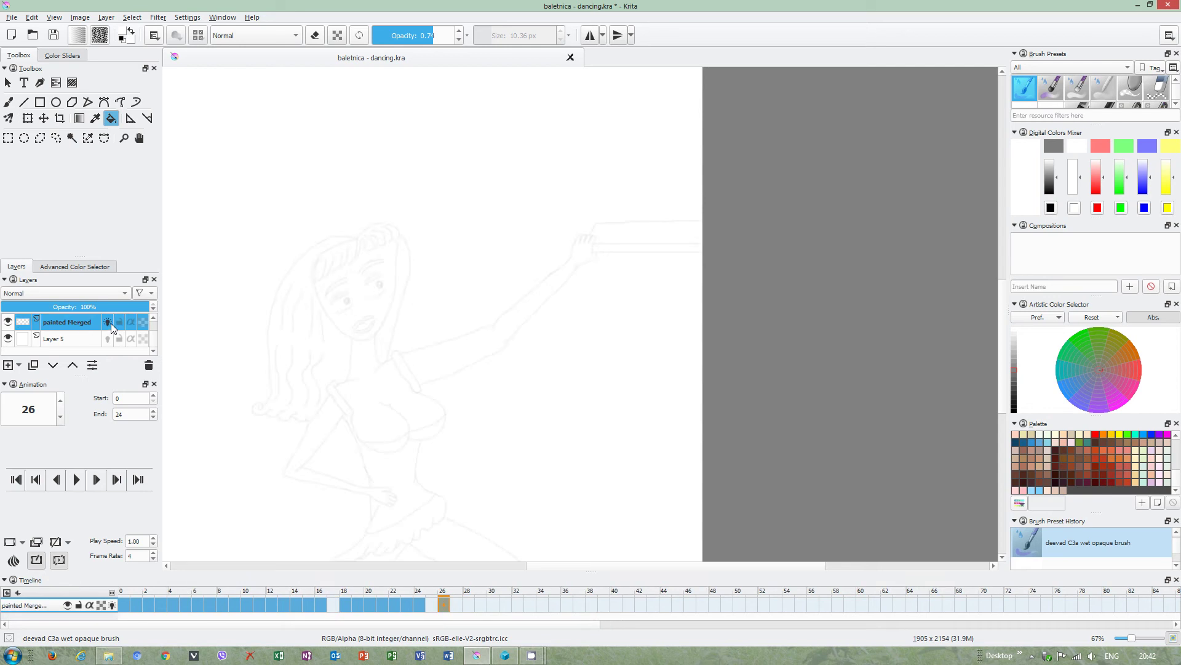
{"action": "scroll", "coordinate": [369, 416], "scroll_direction": "down", "scroll_amount": 1}
{"action": "scroll", "coordinate": [367, 427], "scroll_direction": "up", "scroll_amount": 1}
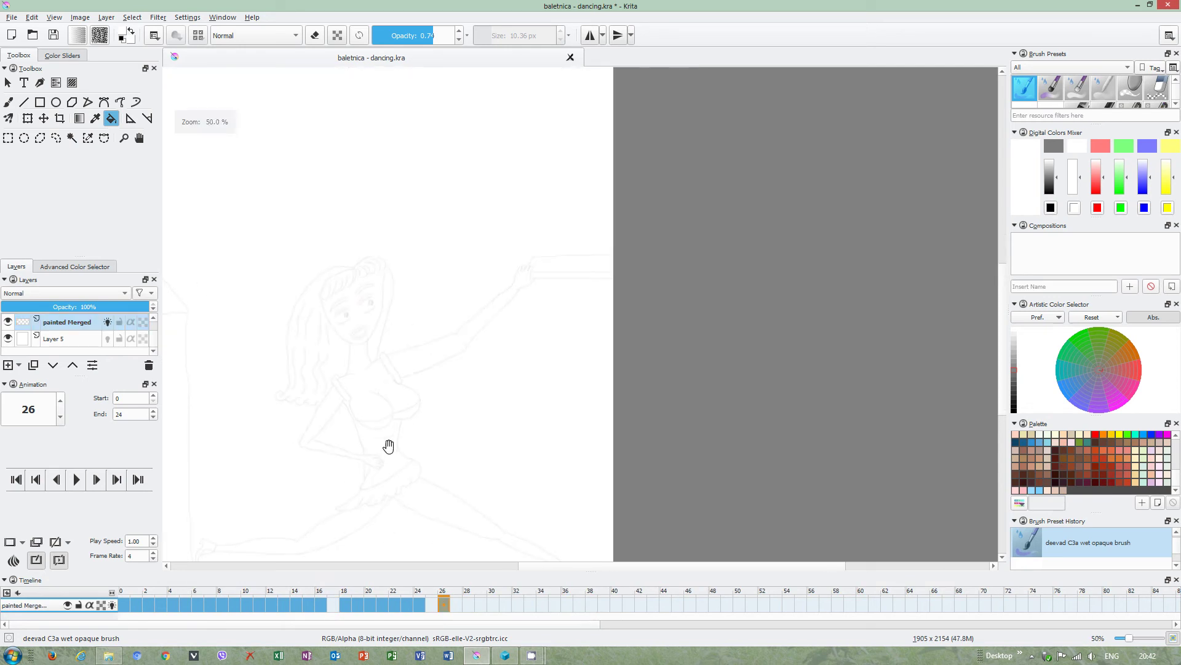
{"action": "scroll", "coordinate": [388, 448], "scroll_direction": "down", "scroll_amount": 1}
{"action": "left_click", "coordinate": [429, 605]}
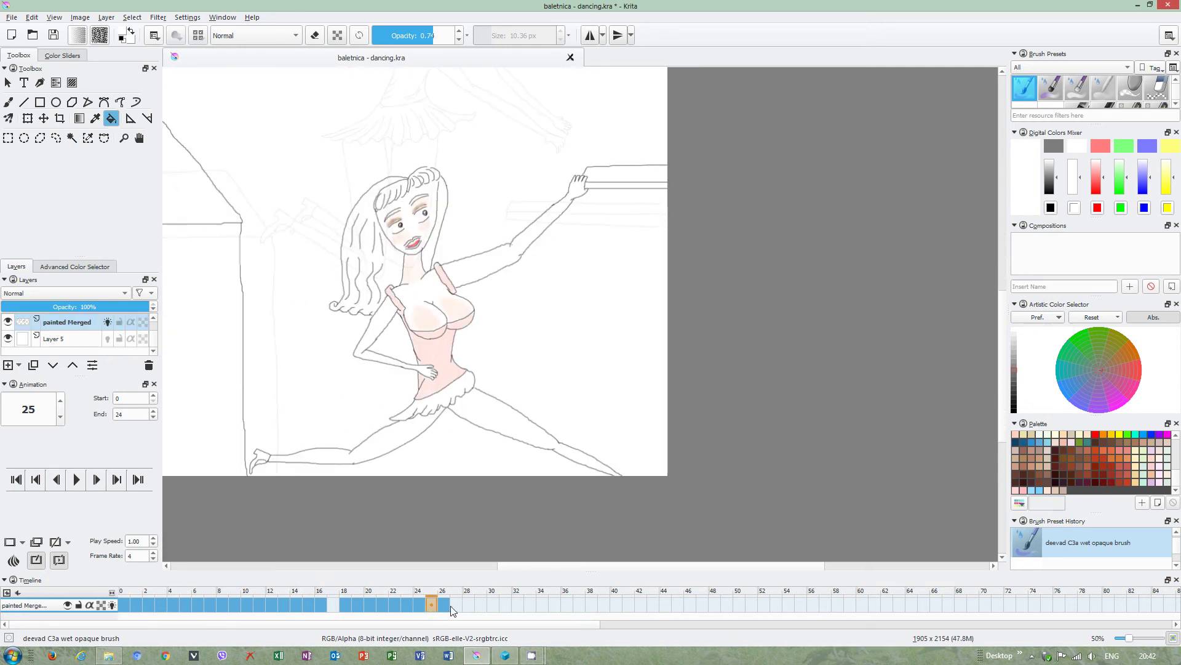
{"action": "mouse_move", "coordinate": [418, 609]}
{"action": "left_mouse_down"}
{"action": "mouse_move", "coordinate": [443, 605]}
{"action": "mouse_move", "coordinate": [427, 604]}
{"action": "left_mouse_up"}
{"action": "left_click", "coordinate": [445, 602]}
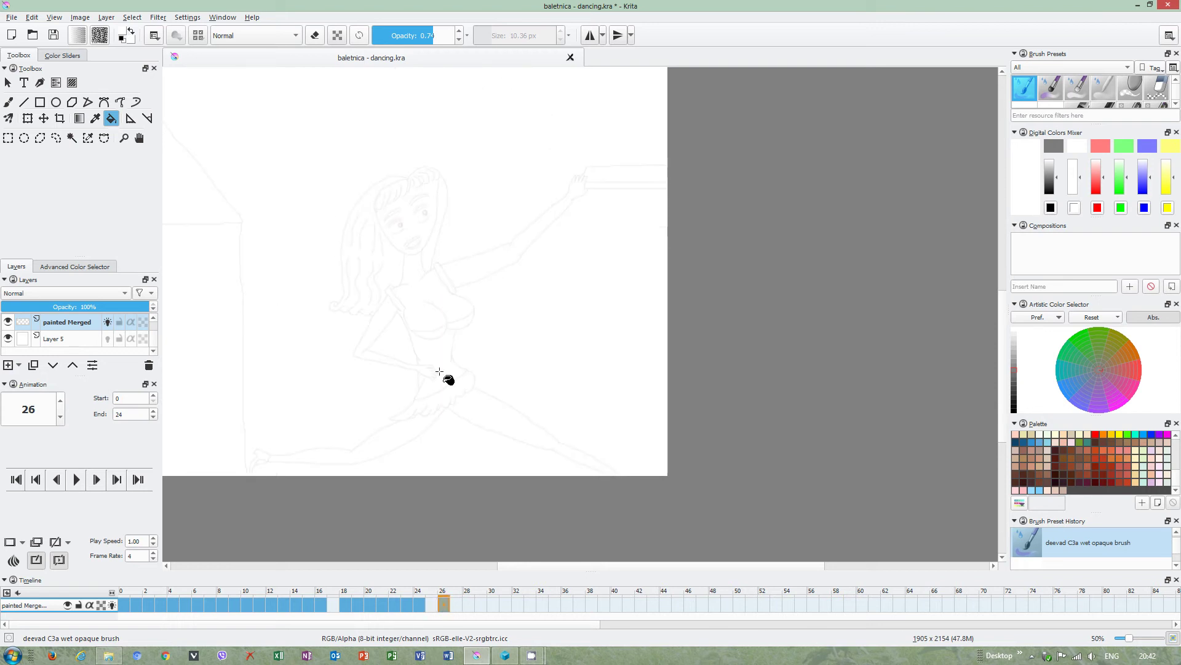
{"action": "scroll", "coordinate": [441, 255], "scroll_direction": "up", "scroll_amount": 1}
{"action": "scroll", "coordinate": [433, 271], "scroll_direction": "up", "scroll_amount": 1}
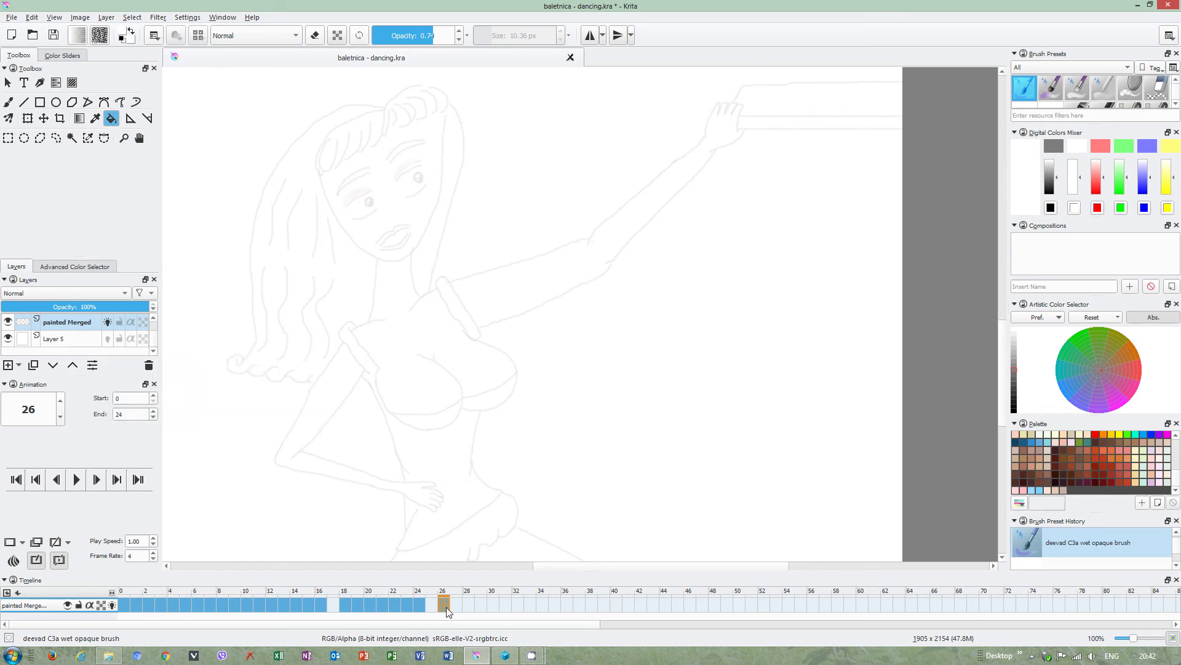
- Click through Layer 5, painted Merged and Layer 4, then open the Help menu
{"action": "left_click", "coordinate": [58, 339]}
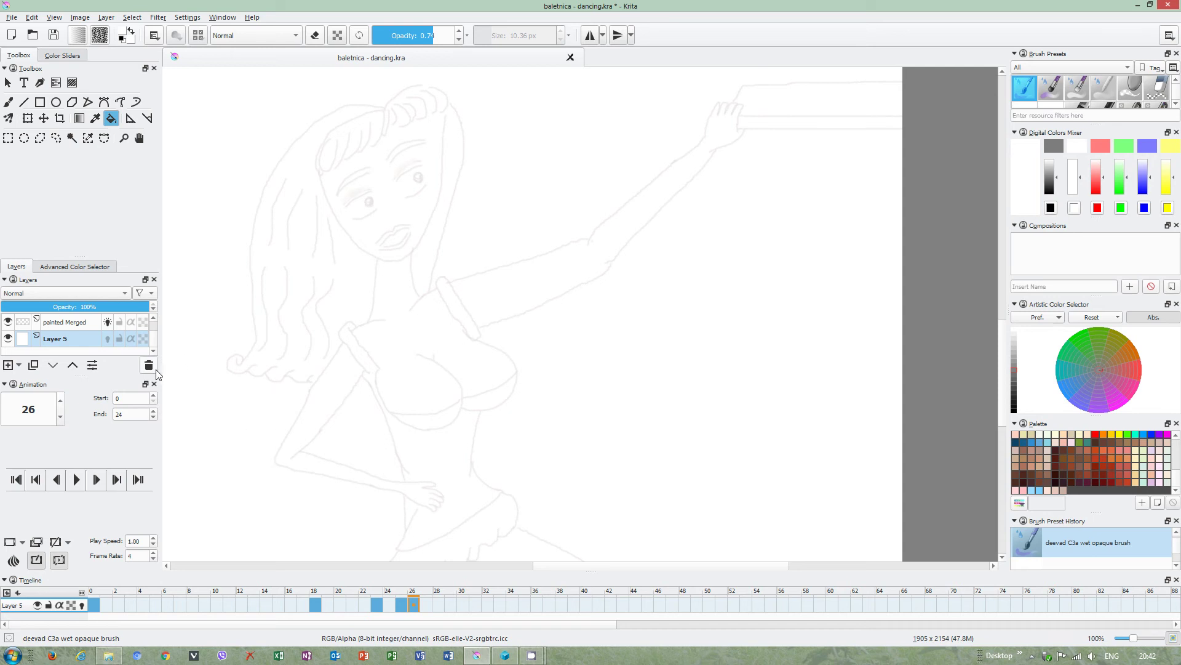
{"action": "scroll", "coordinate": [74, 347], "scroll_direction": "down", "scroll_amount": 1}
{"action": "scroll", "coordinate": [75, 347], "scroll_direction": "up", "scroll_amount": 1}
{"action": "left_click", "coordinate": [72, 322]}
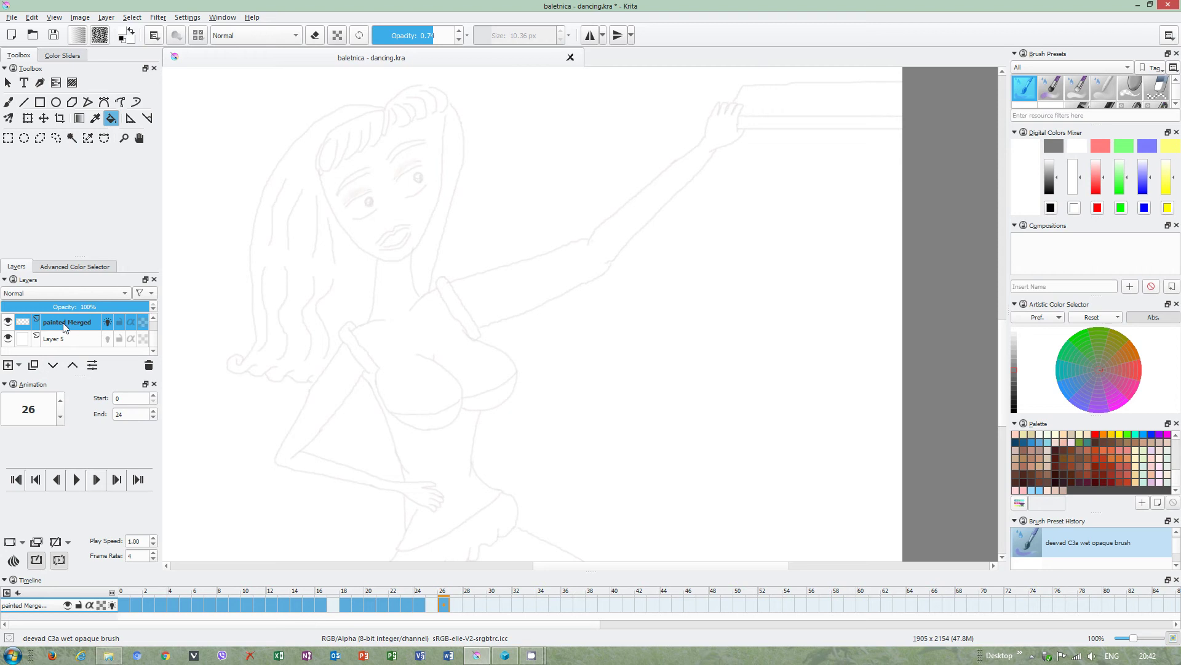
{"action": "scroll", "coordinate": [78, 343], "scroll_direction": "up", "scroll_amount": 1}
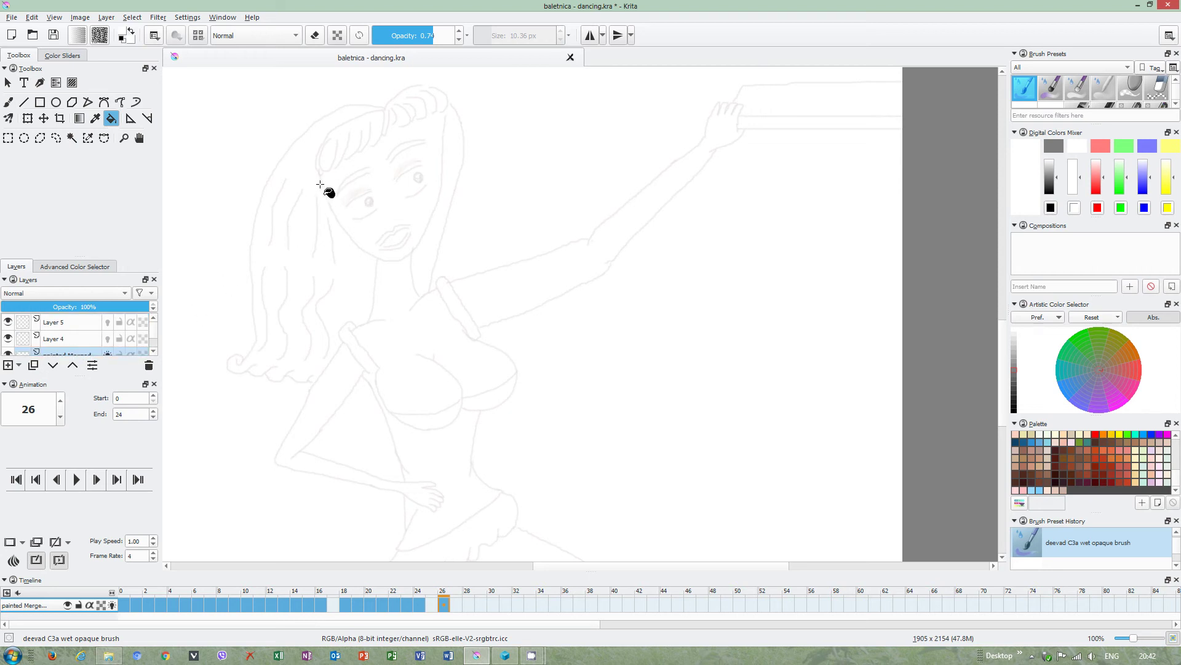
{"action": "scroll", "coordinate": [71, 348], "scroll_direction": "down", "scroll_amount": 1}
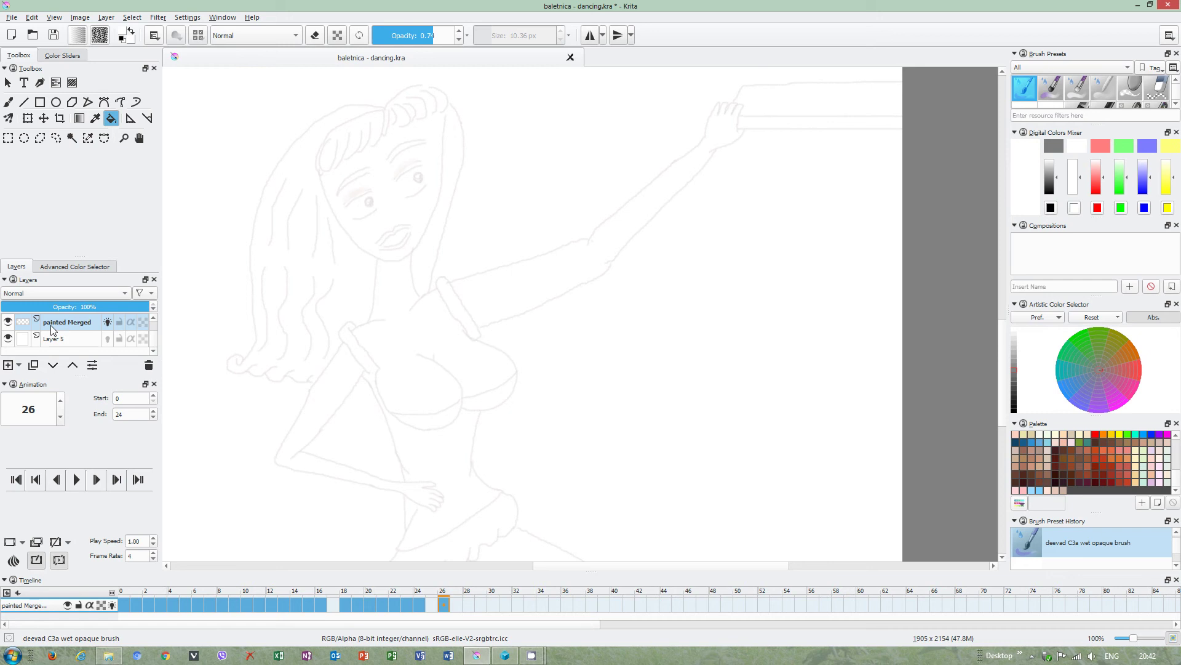
{"action": "scroll", "coordinate": [62, 344], "scroll_direction": "up", "scroll_amount": 1}
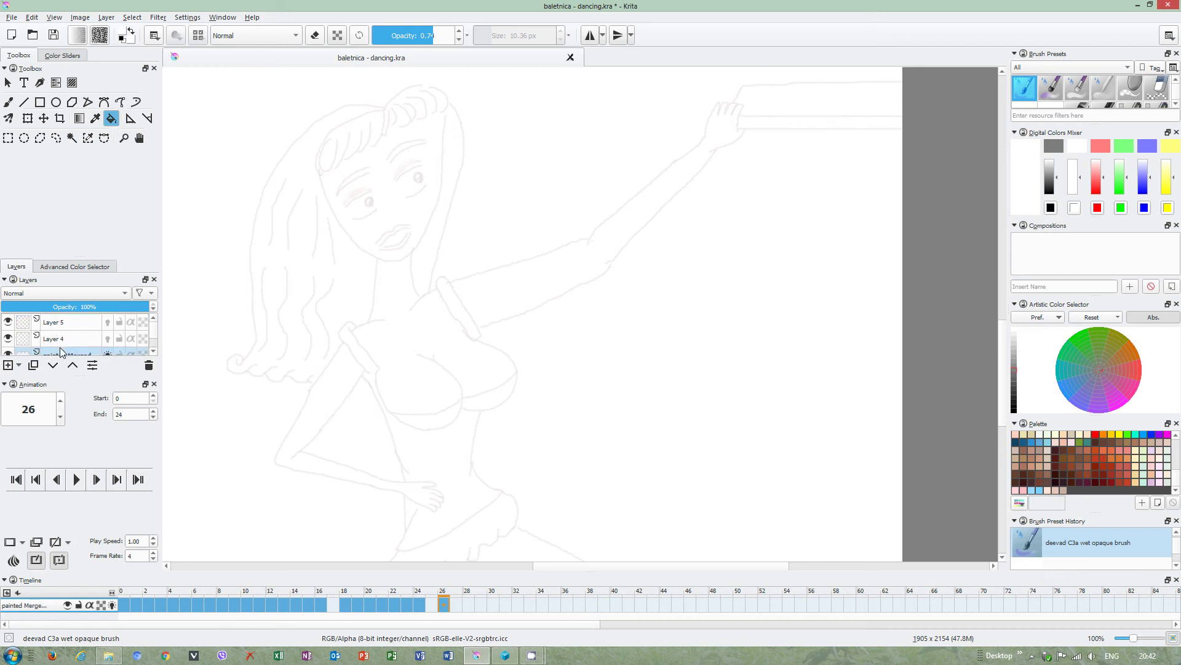
{"action": "scroll", "coordinate": [67, 343], "scroll_direction": "down", "scroll_amount": 1}
{"action": "key", "text": "ctrl+Page_Down"}
{"action": "key", "text": "ctrl+Page_Down"}
{"action": "left_click", "coordinate": [72, 341]}
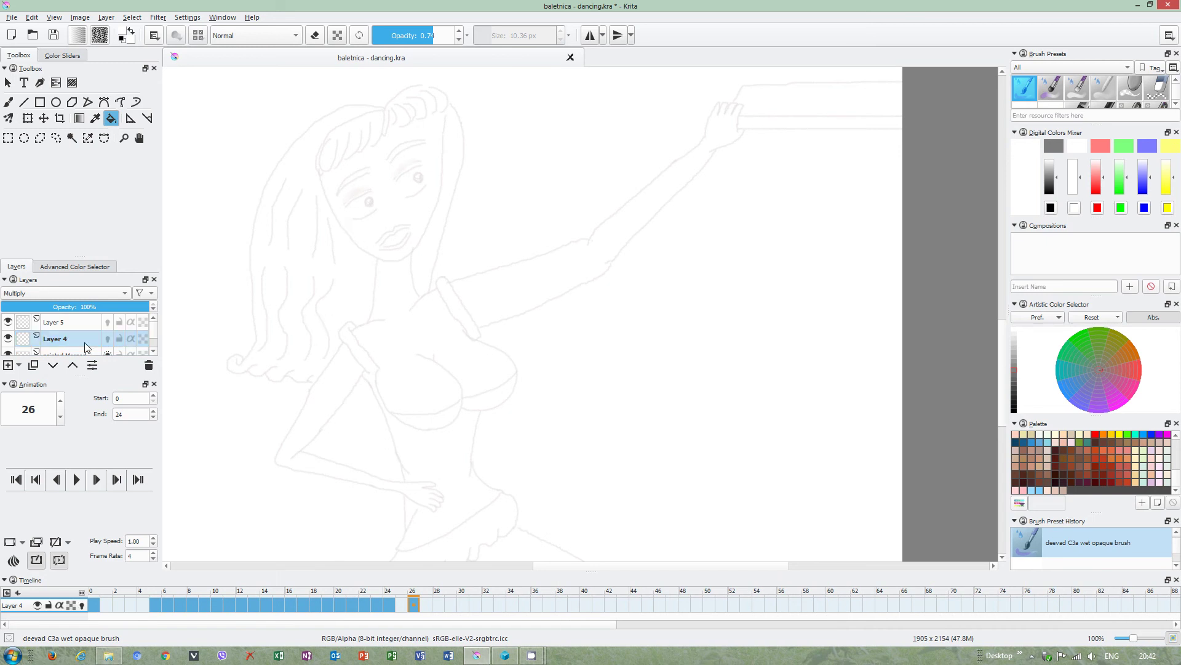
{"action": "left_click", "coordinate": [70, 326]}
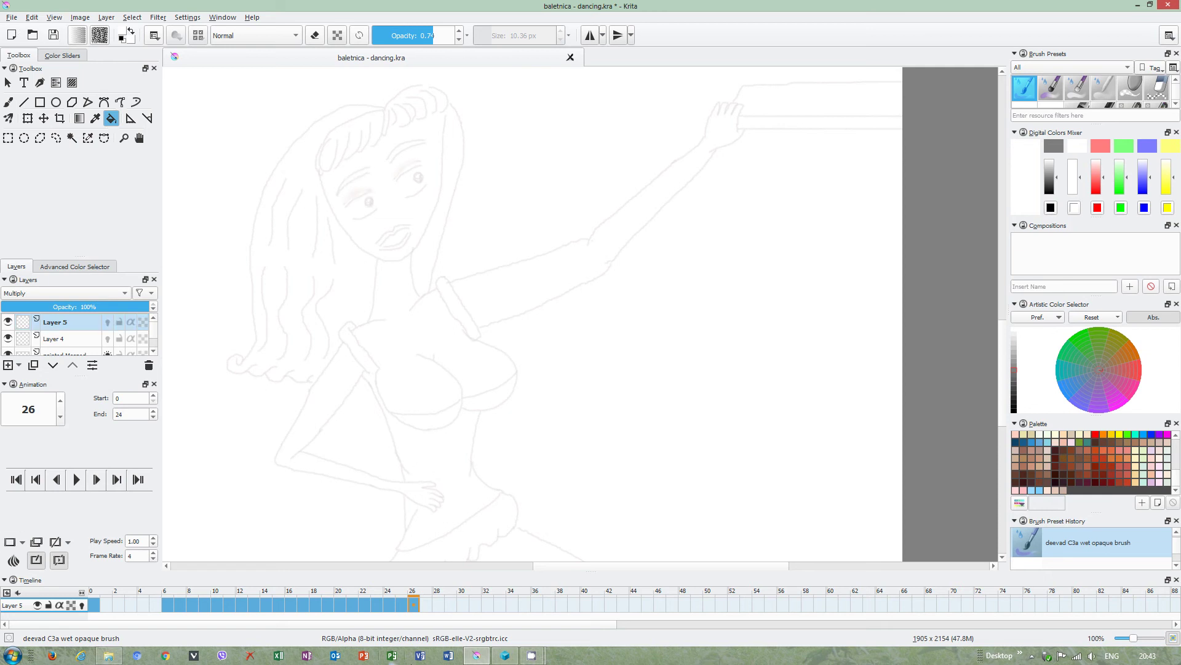
{"action": "left_click", "coordinate": [252, 20]}
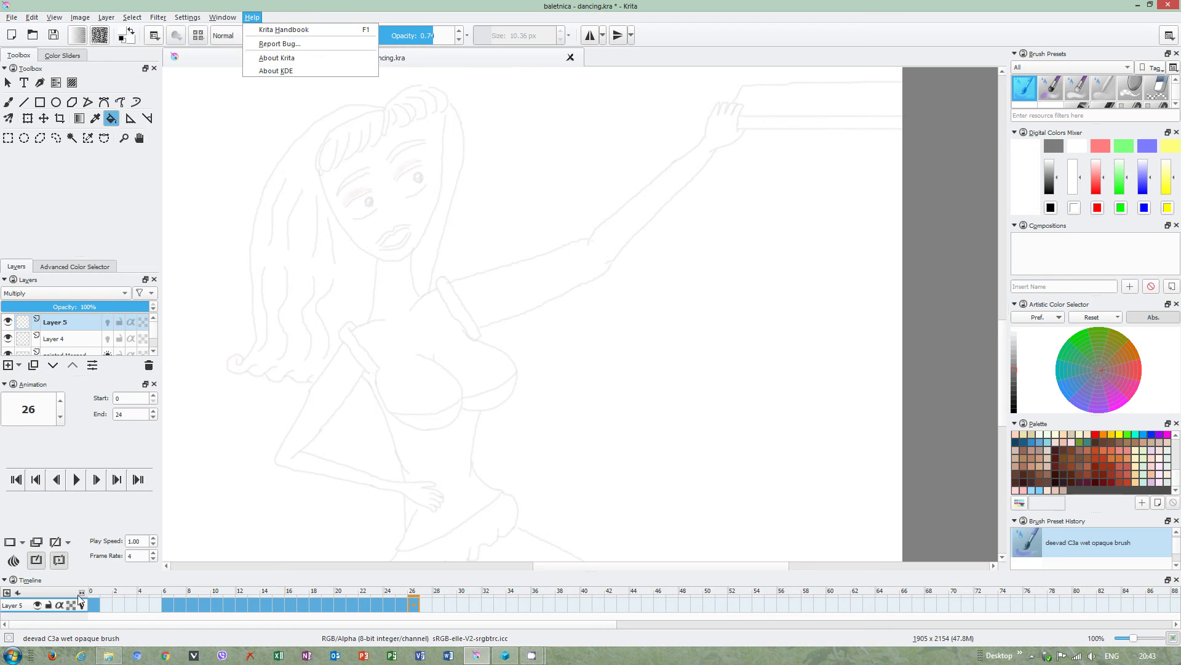
- Set the onion-skin tint to 4% and adjust the previous and current frame opacities
{"action": "left_click", "coordinate": [14, 561]}
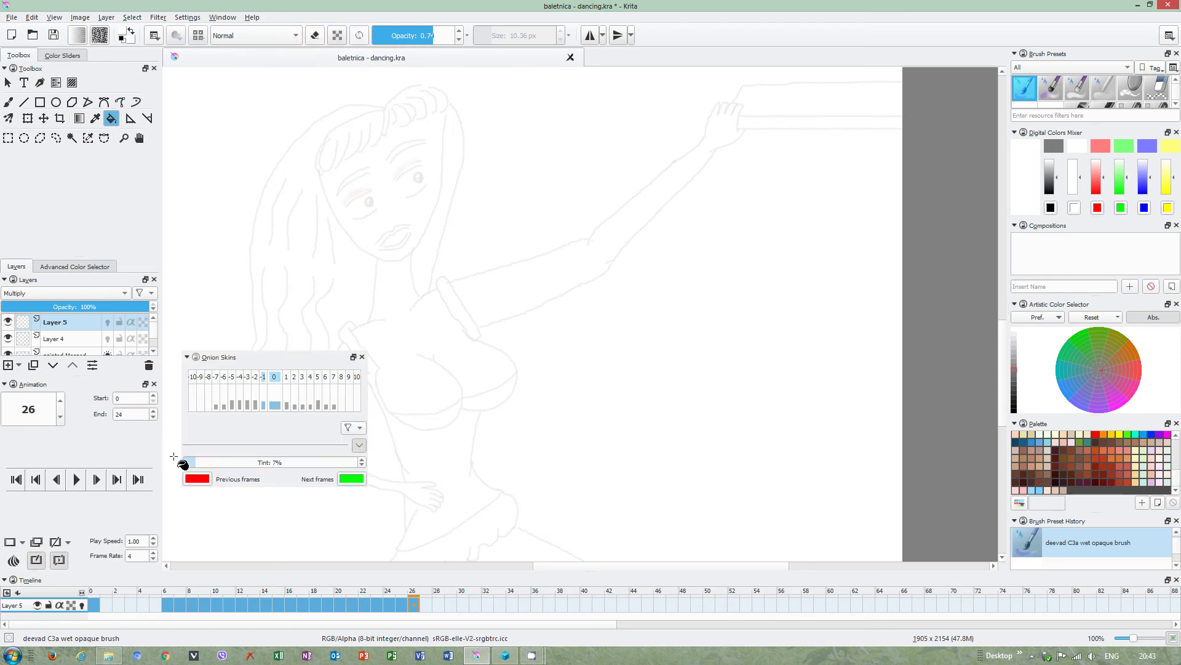
{"action": "mouse_move", "coordinate": [224, 462]}
{"action": "left_mouse_down"}
{"action": "mouse_move", "coordinate": [285, 470]}
{"action": "mouse_move", "coordinate": [231, 467]}
{"action": "left_mouse_up"}
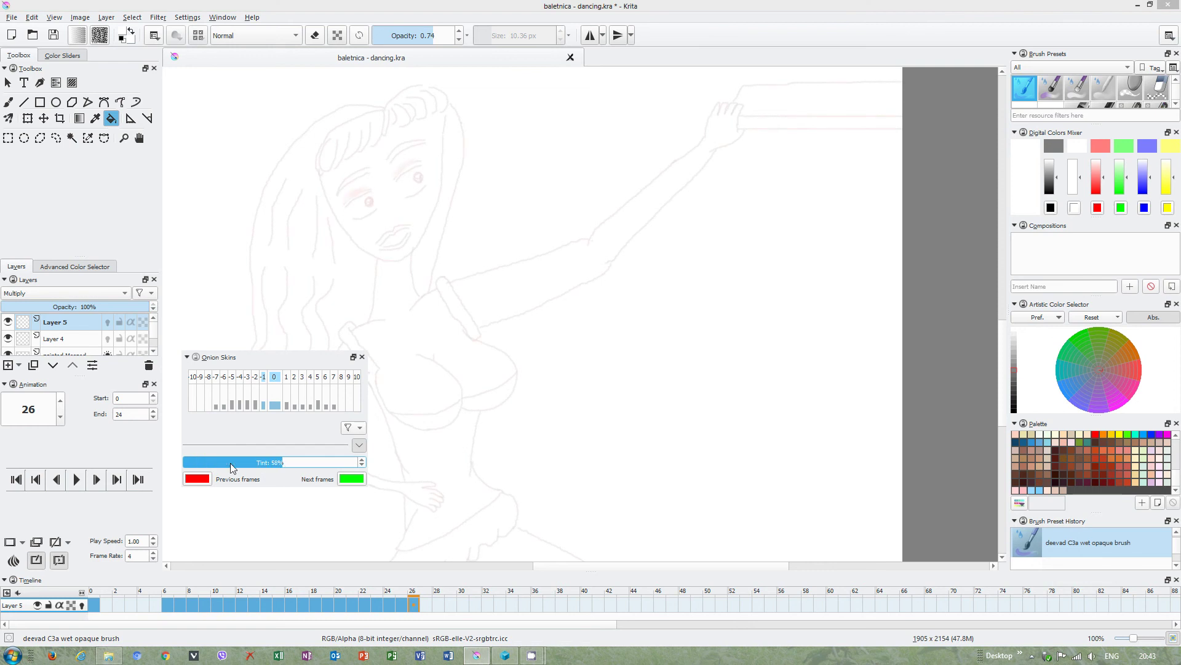
{"action": "left_click", "coordinate": [279, 387]}
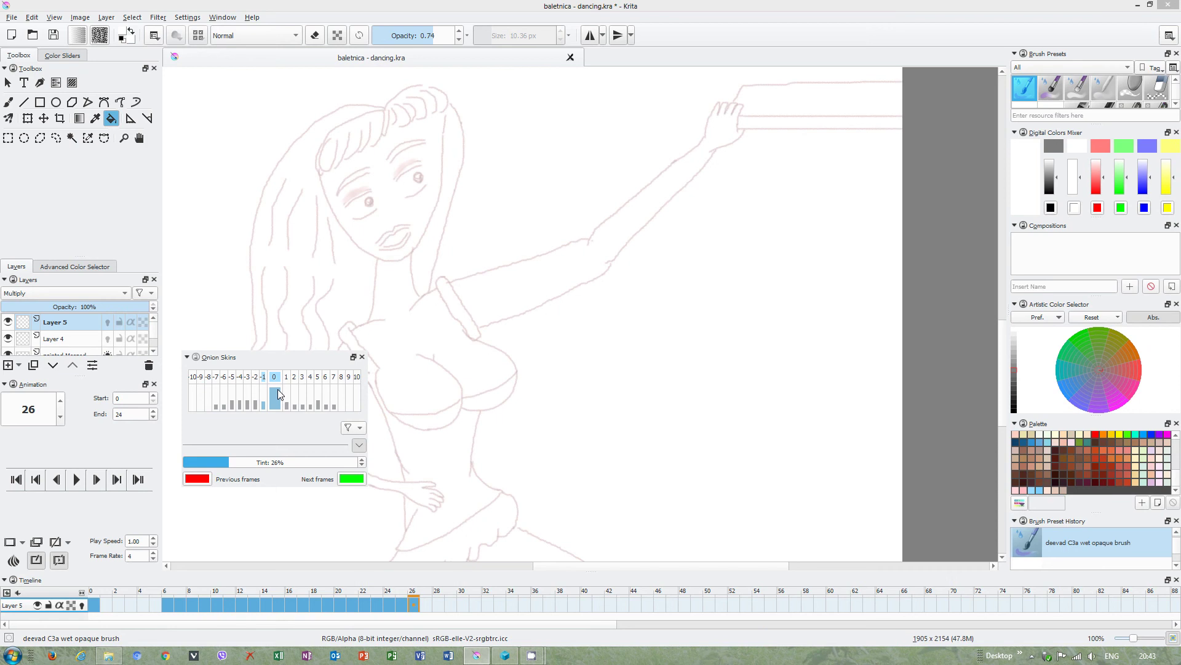
{"action": "left_click_drag", "start_coordinate": [226, 463], "coordinate": [193, 463]}
{"action": "left_click", "coordinate": [264, 387]}
{"action": "left_click", "coordinate": [267, 391]}
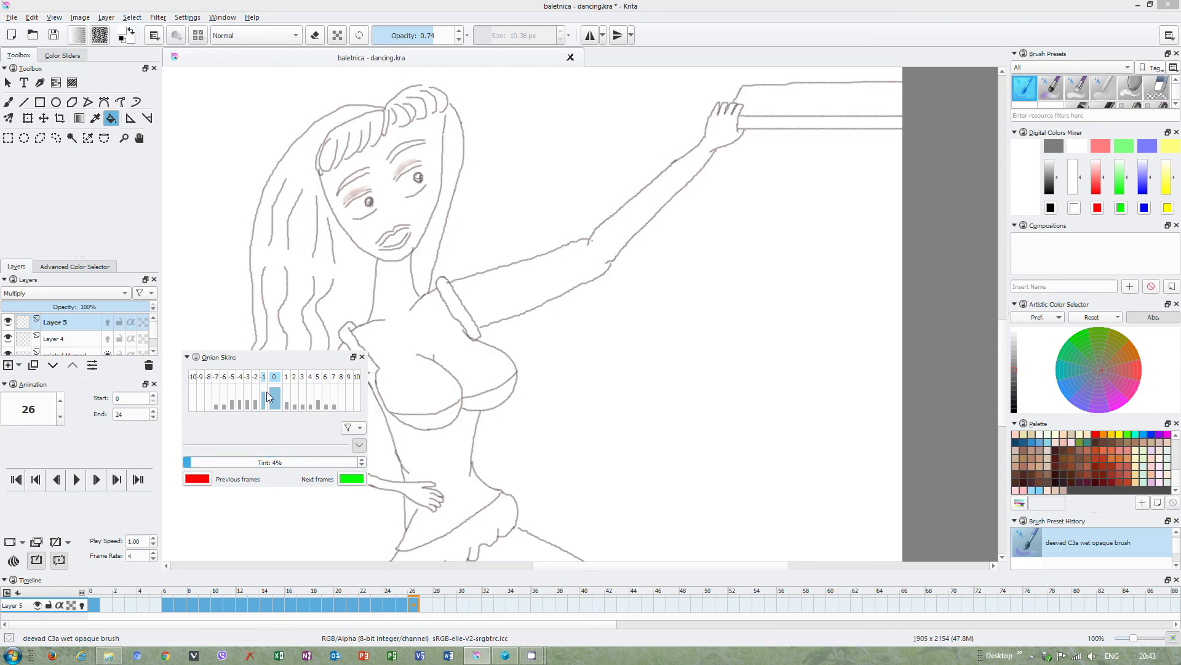
{"action": "left_click", "coordinate": [275, 401]}
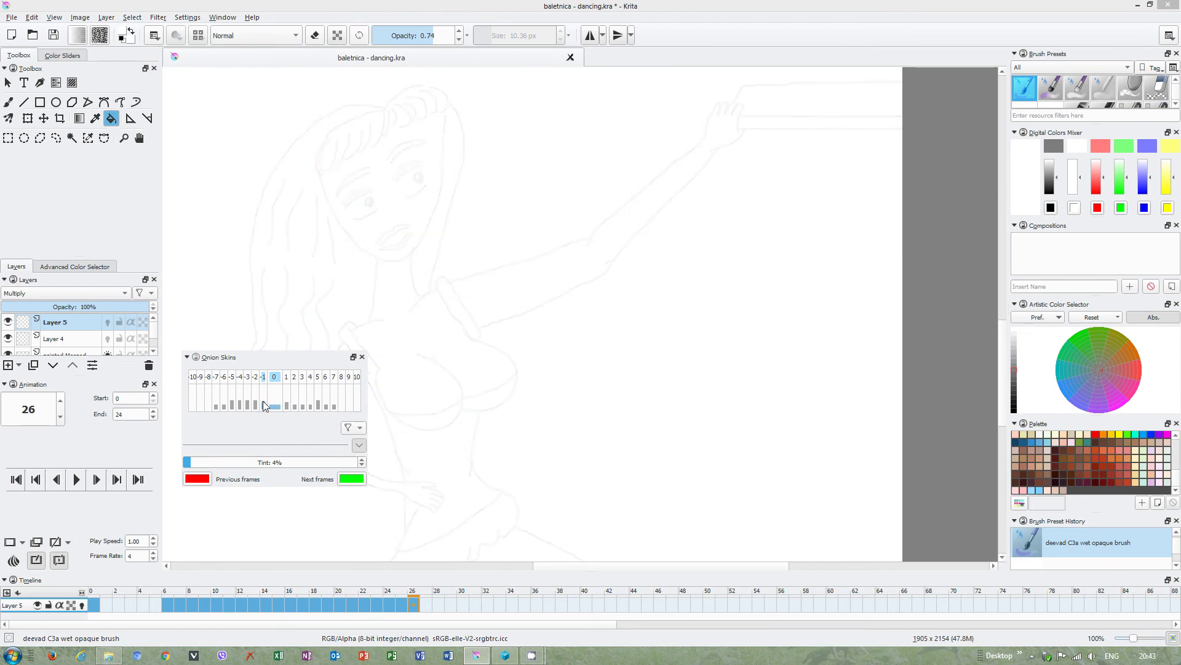
{"action": "left_click", "coordinate": [361, 357]}
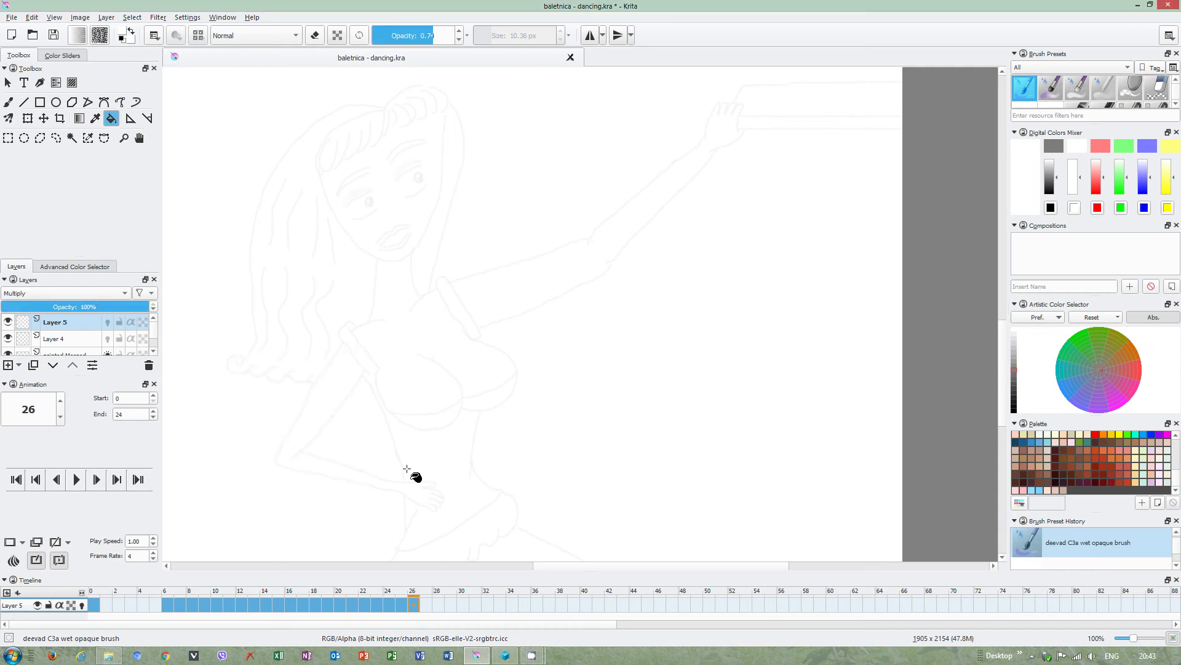
- Select the painted Merged layer and frame the coloured dancer on frame 24
{"action": "left_click", "coordinate": [404, 605]}
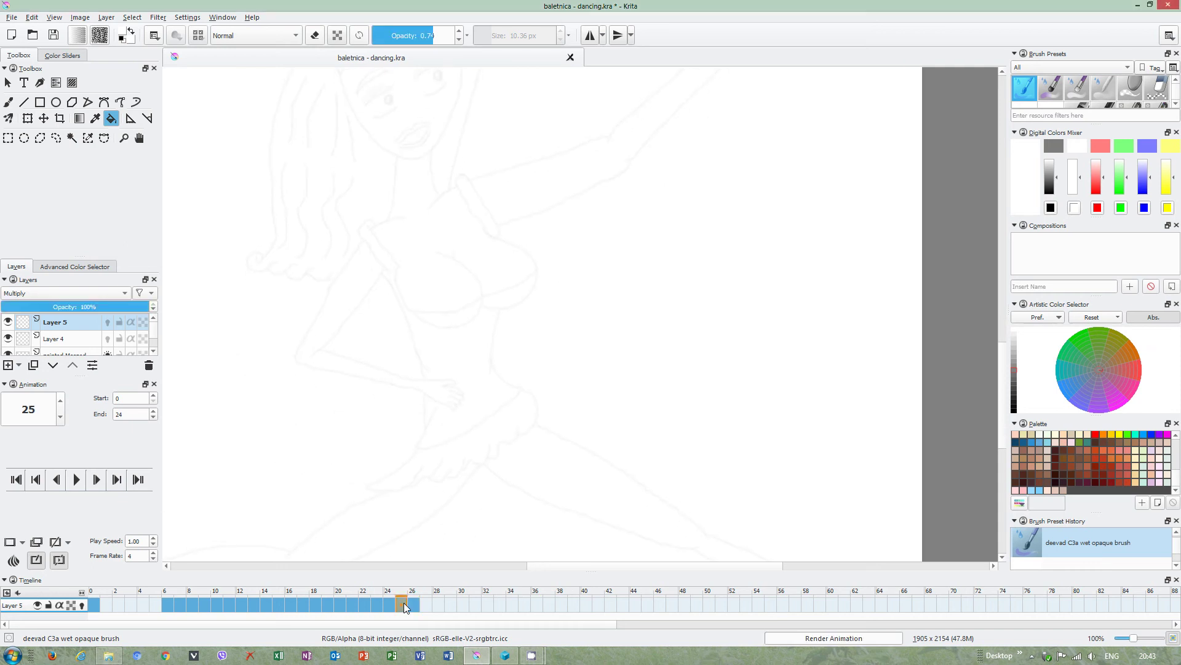
{"action": "left_click", "coordinate": [413, 605]}
{"action": "left_click_drag", "start_coordinate": [65, 353], "coordinate": [70, 340]}
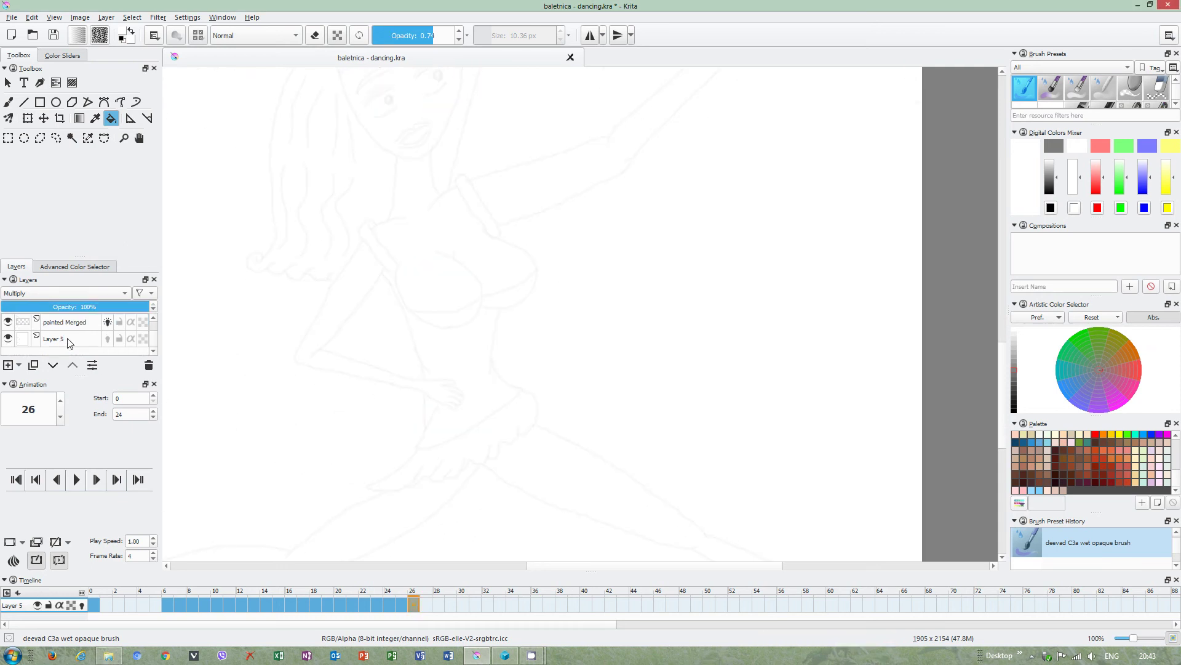
{"action": "left_click", "coordinate": [80, 328]}
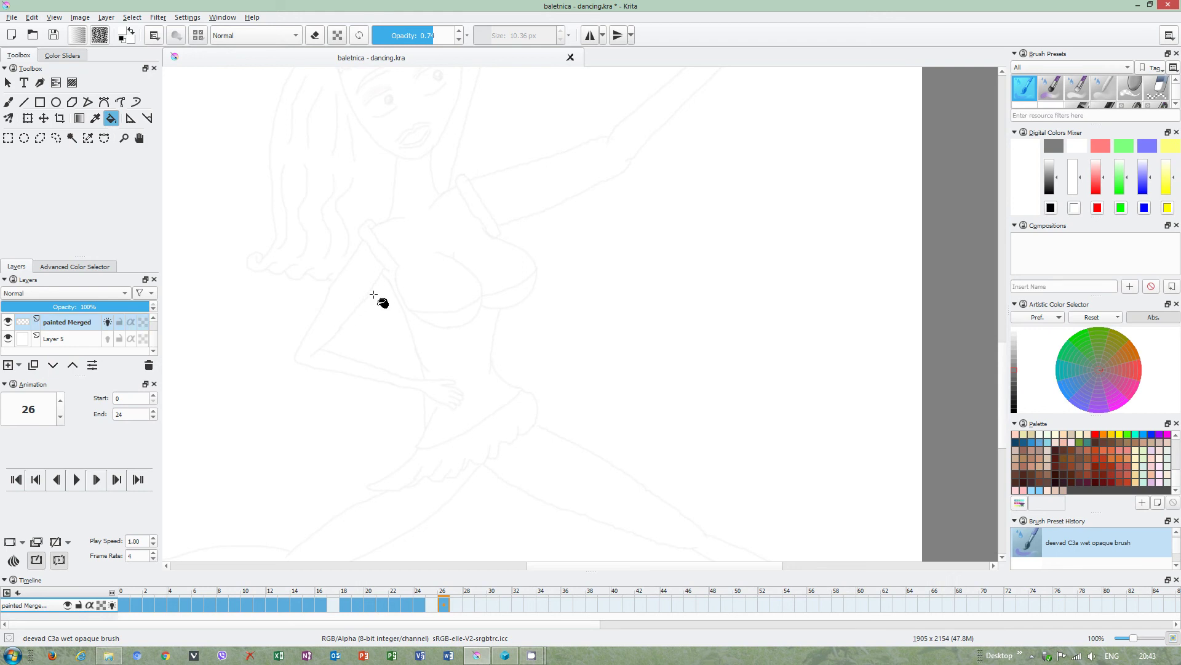
{"action": "scroll", "coordinate": [374, 268], "scroll_direction": "down", "scroll_amount": 1}
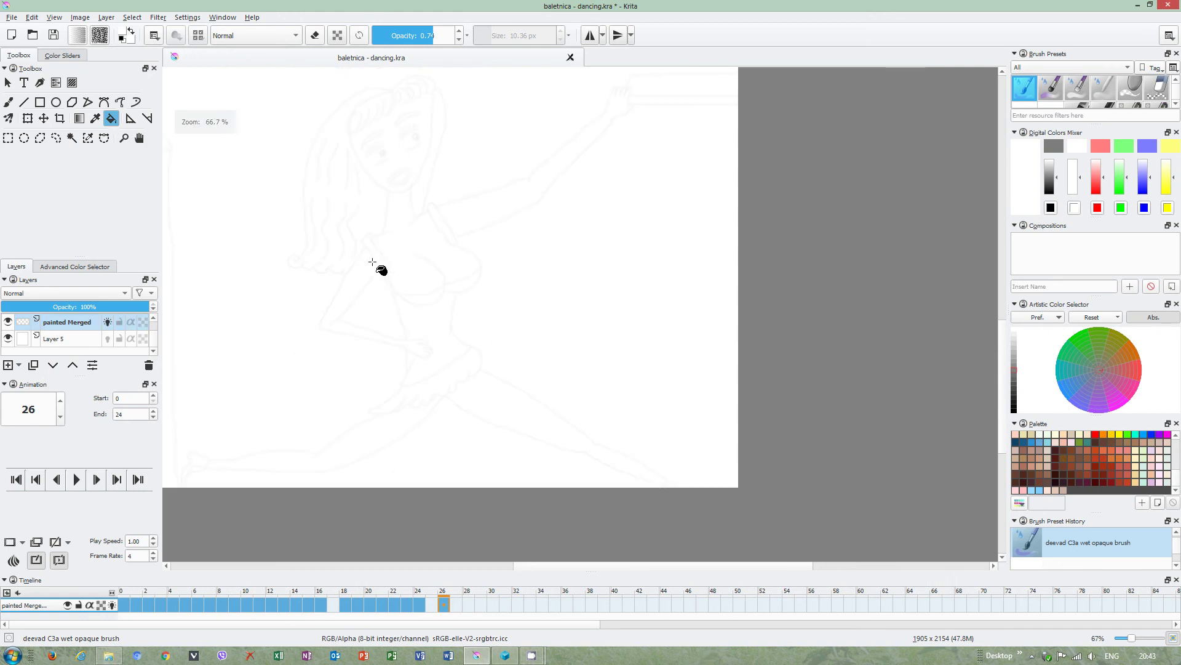
{"action": "left_click", "coordinate": [415, 604]}
{"action": "left_click", "coordinate": [417, 607]}
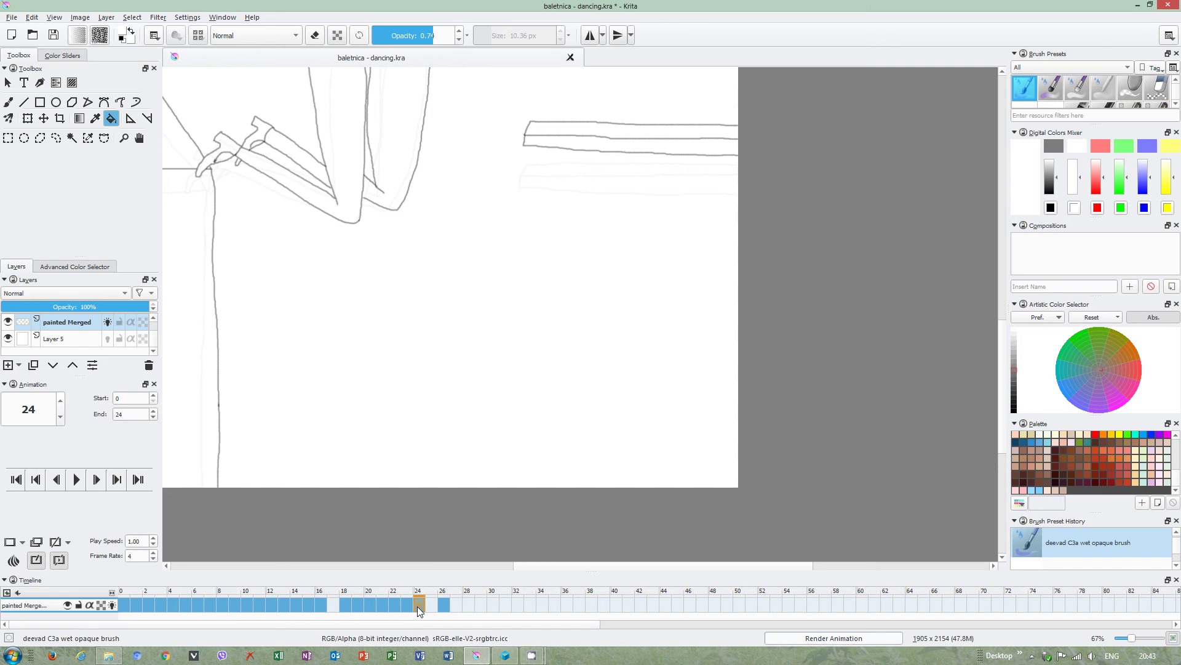
{"action": "left_click_drag", "start_coordinate": [345, 328], "coordinate": [363, 444]}
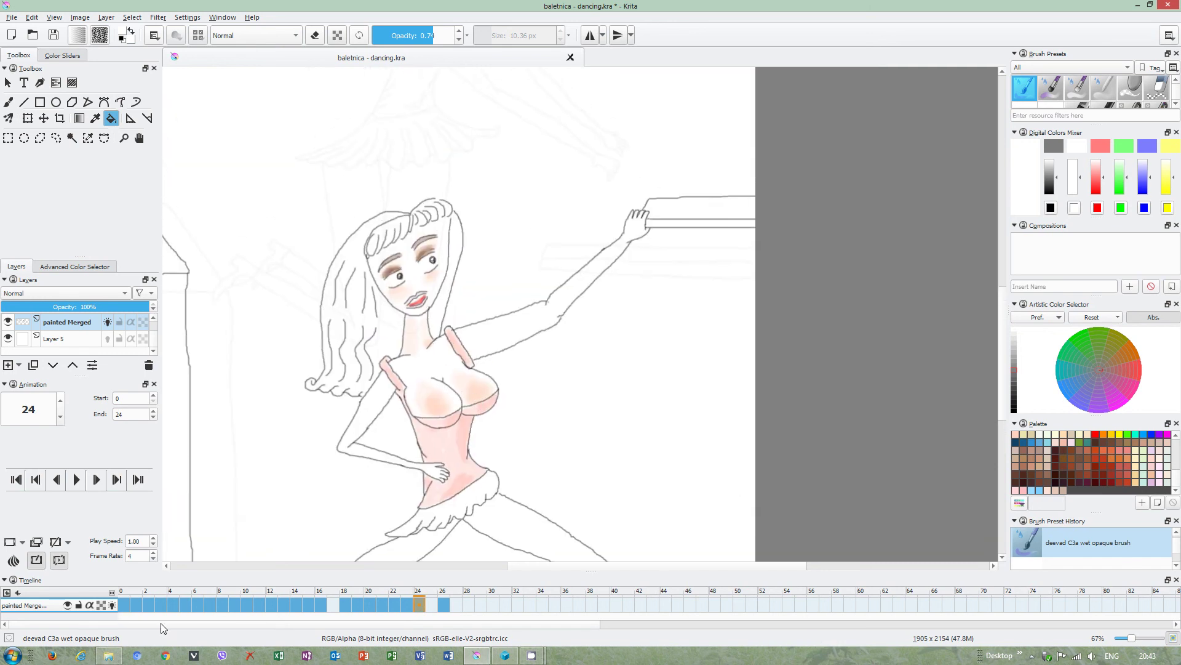
- Save the animation over the existing baletnica animacja testowa.kra, confirming the replacement
{"action": "left_click", "coordinate": [12, 19]}
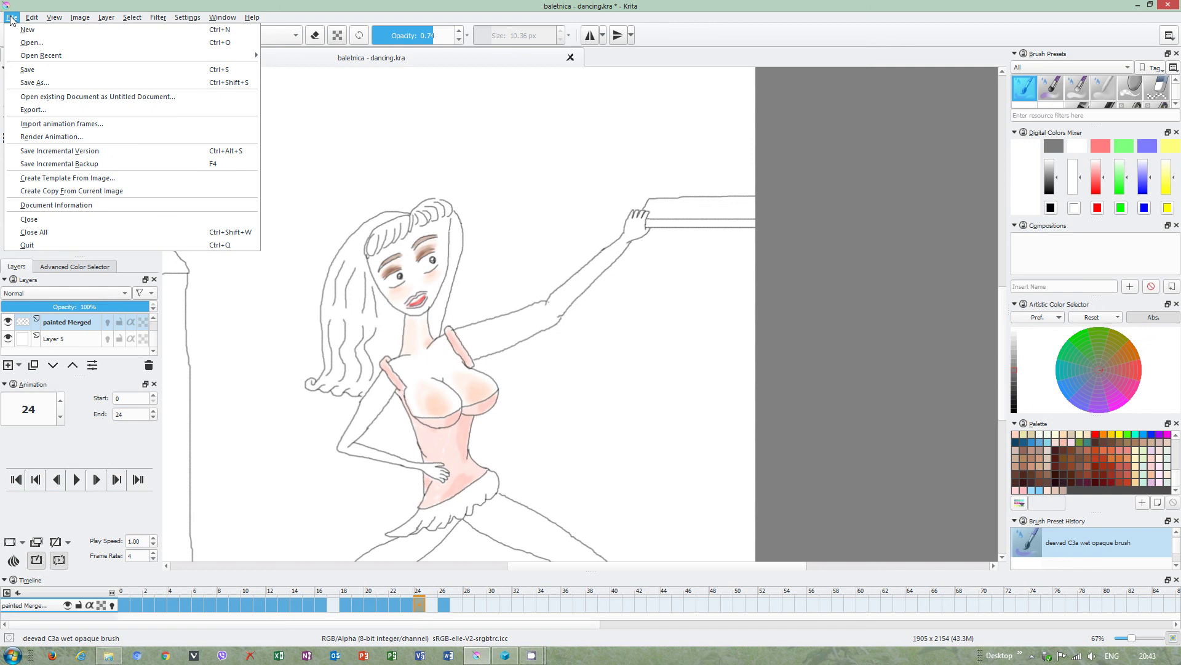
{"action": "left_click", "coordinate": [35, 83]}
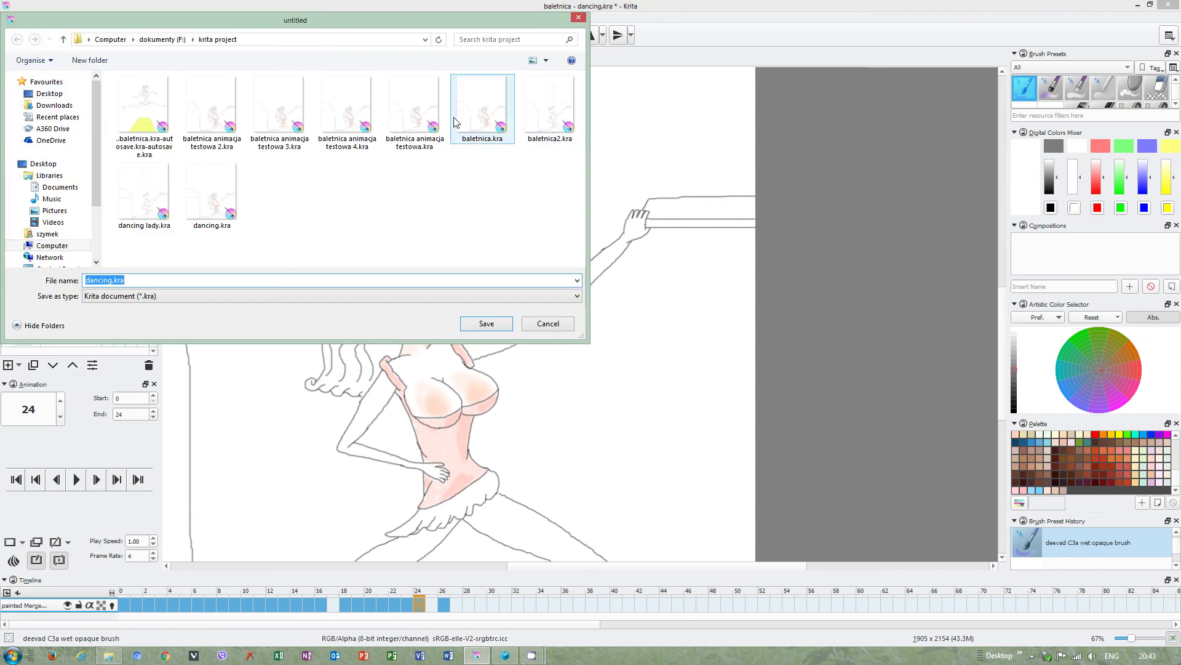
{"action": "left_click", "coordinate": [502, 114]}
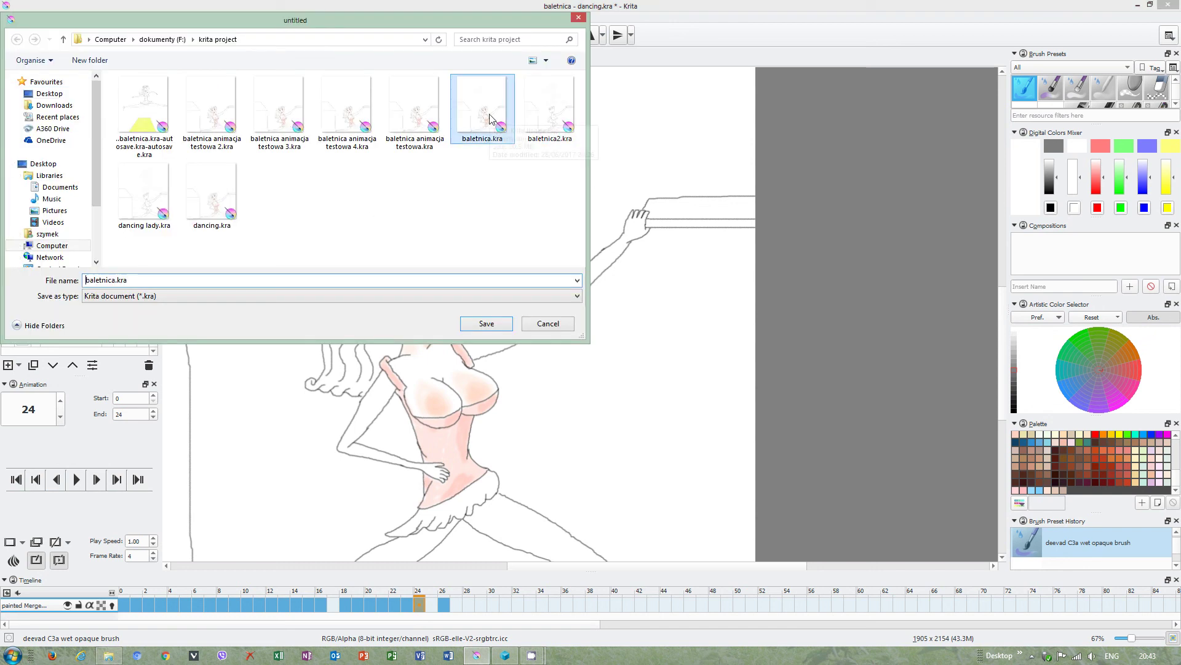
{"action": "left_click", "coordinate": [420, 123]}
{"action": "left_click", "coordinate": [486, 323]}
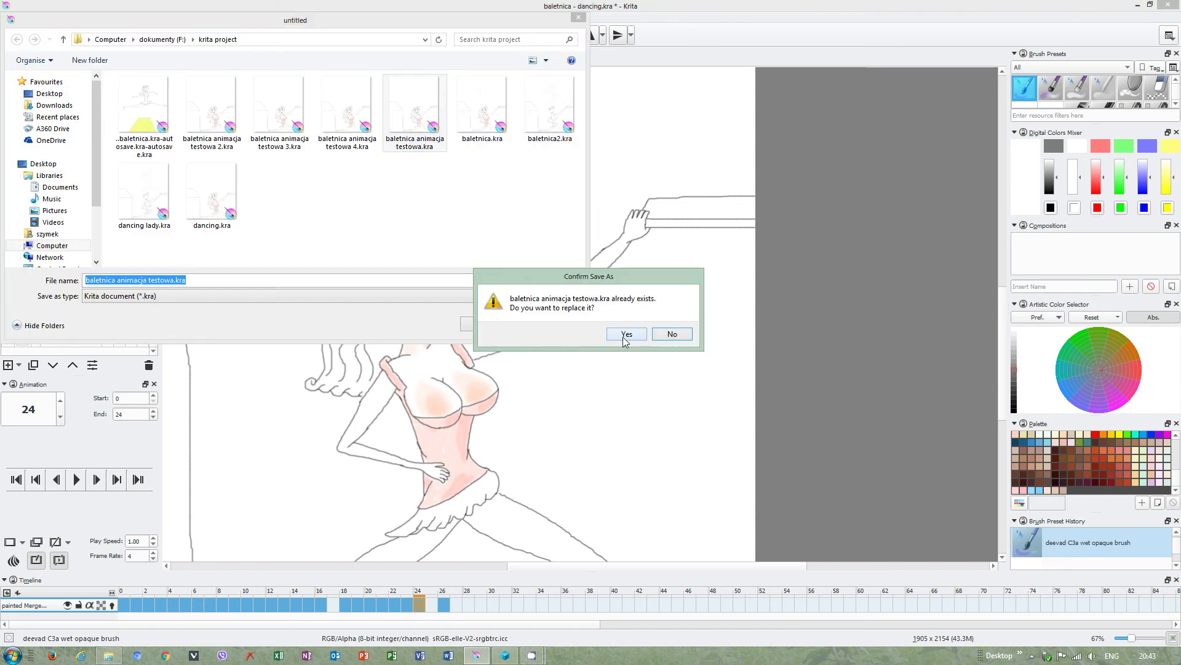
{"action": "left_click", "coordinate": [625, 335]}
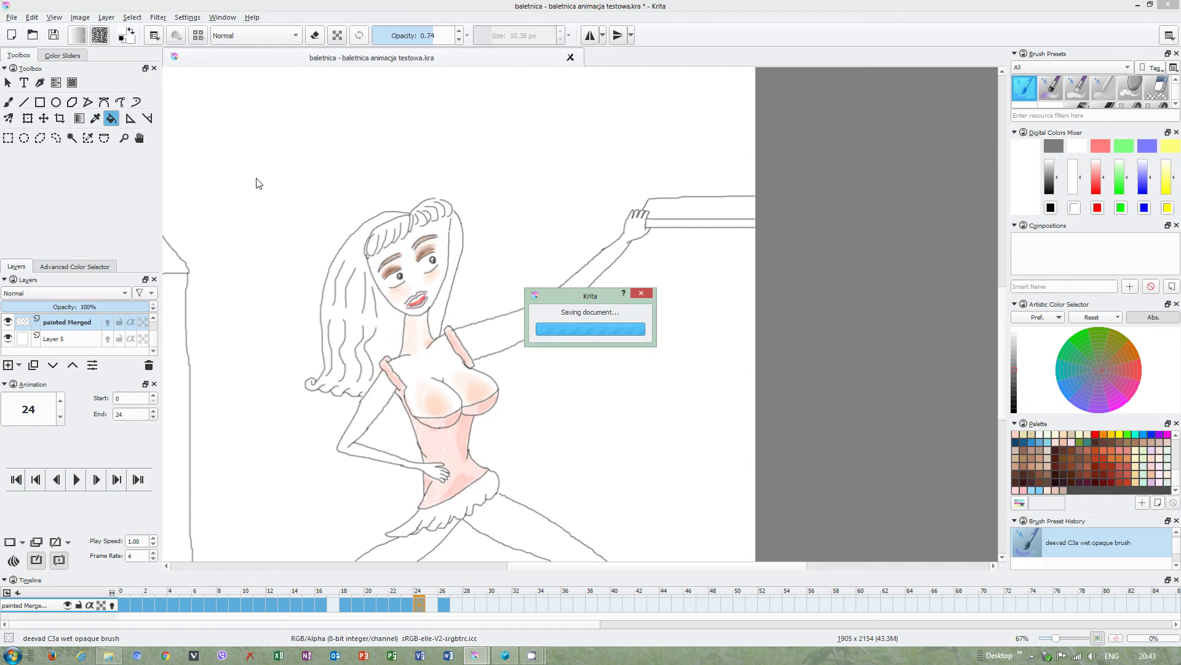
{"action": "left_click", "coordinate": [14, 19]}
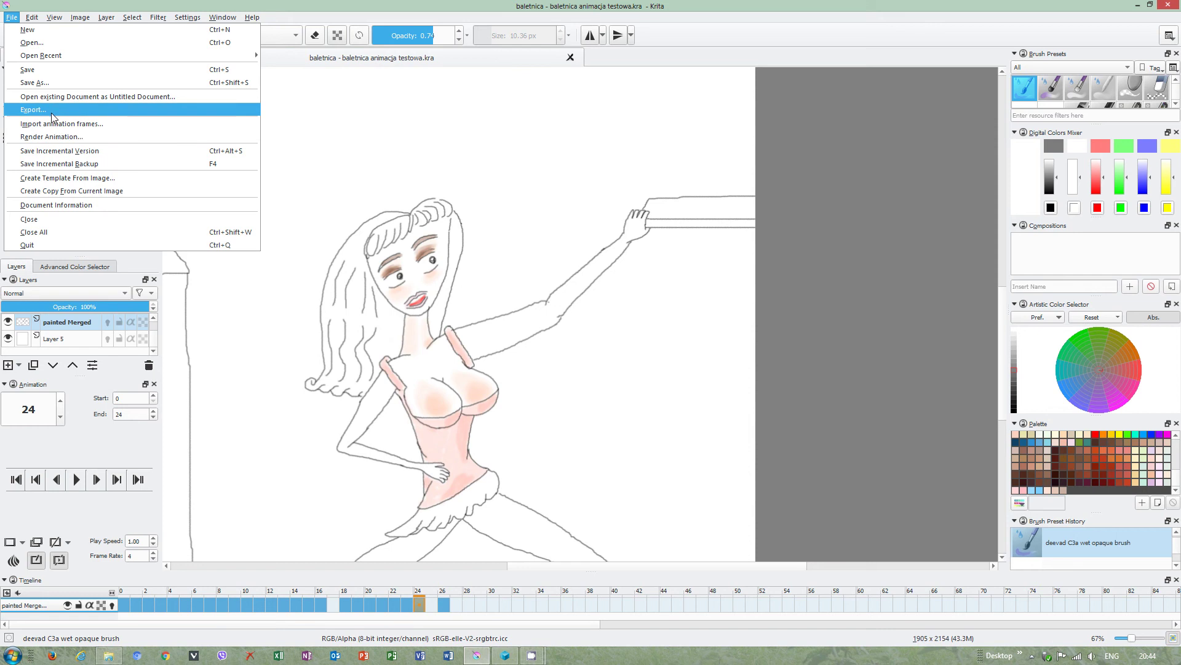
- Set the Render Animation FFmpeg path to ffmpeg.exe in ffmpeg-3.3.1-win64-static\bin
{"action": "left_click", "coordinate": [179, 154]}
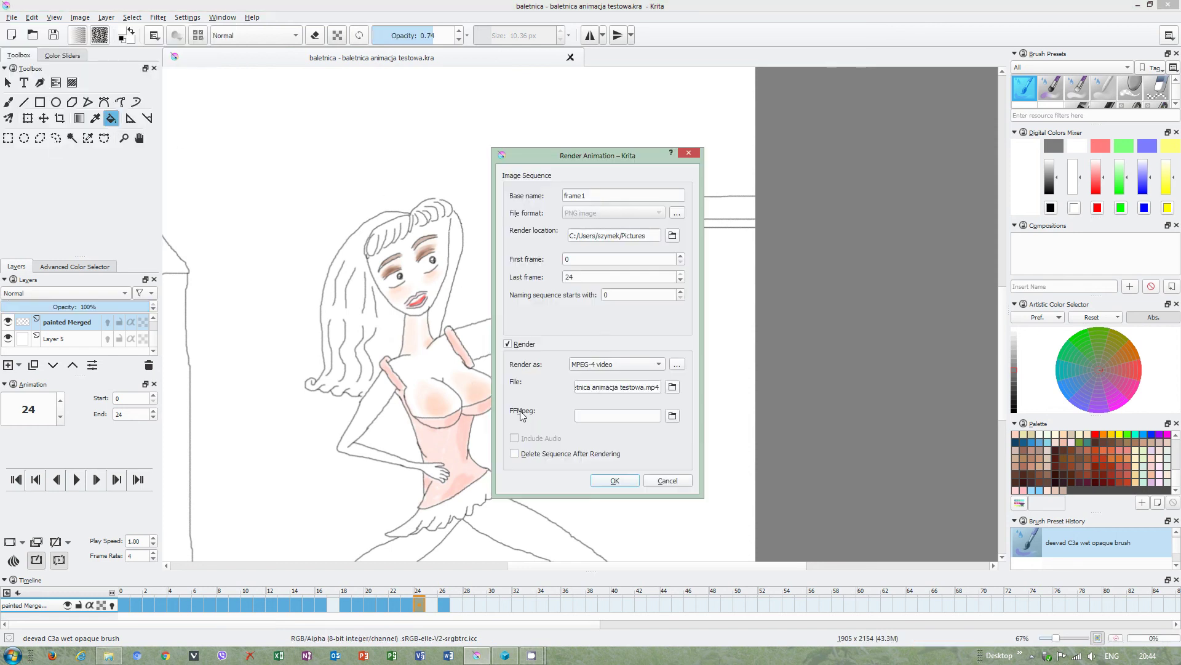
{"action": "left_click", "coordinate": [673, 417]}
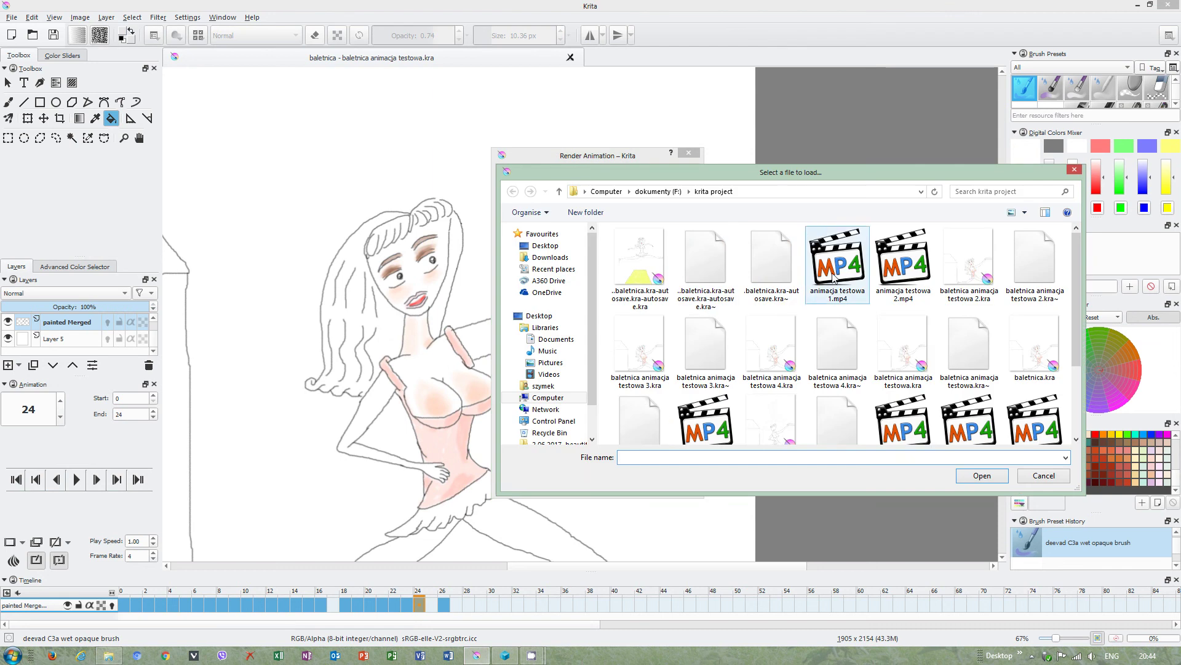
{"action": "left_click", "coordinate": [666, 192]}
{"action": "left_click_drag", "start_coordinate": [781, 168], "coordinate": [608, 142]}
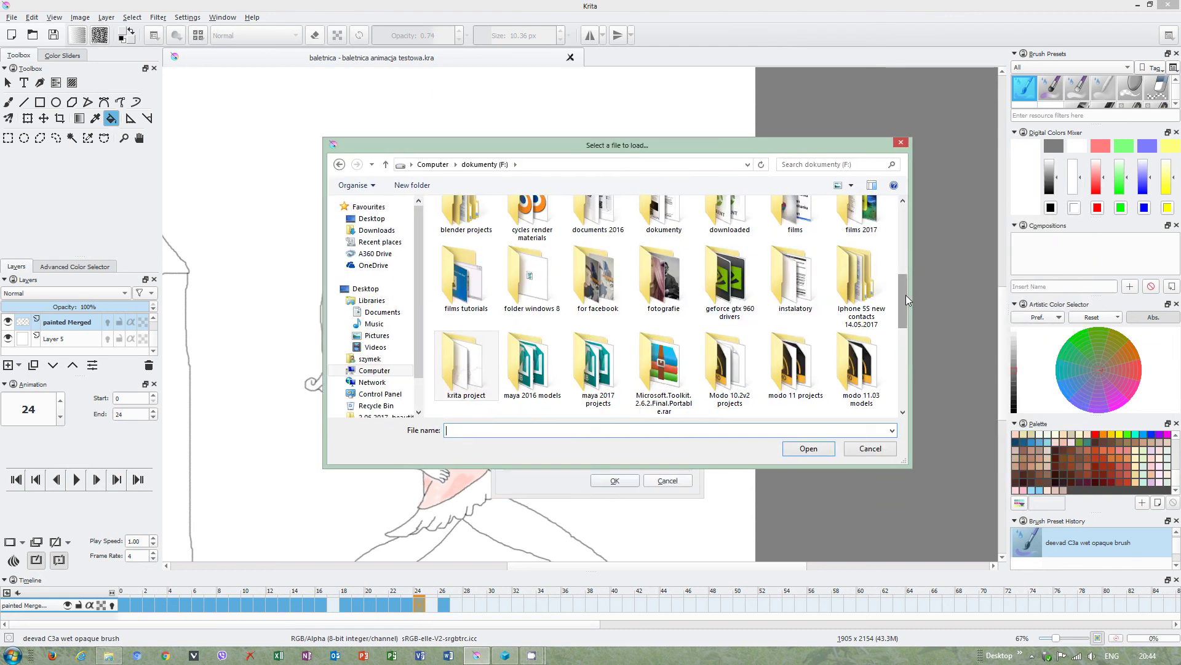
{"action": "left_click_drag", "start_coordinate": [905, 294], "coordinate": [899, 241]}
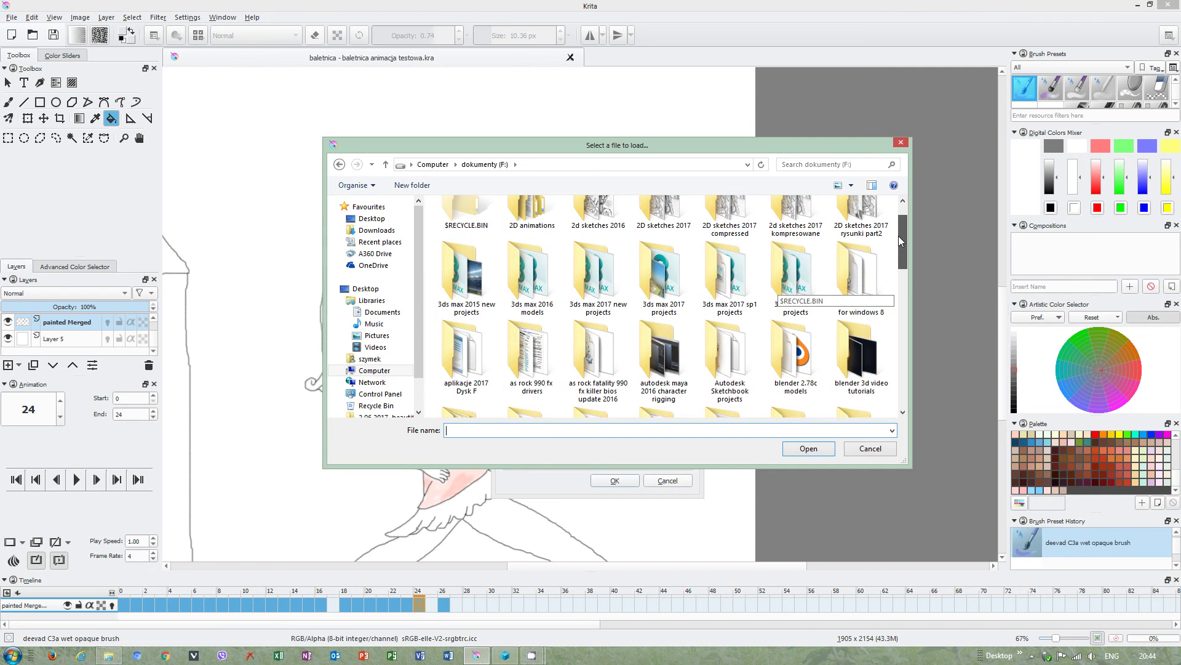
{"action": "double_click", "coordinate": [482, 349]}
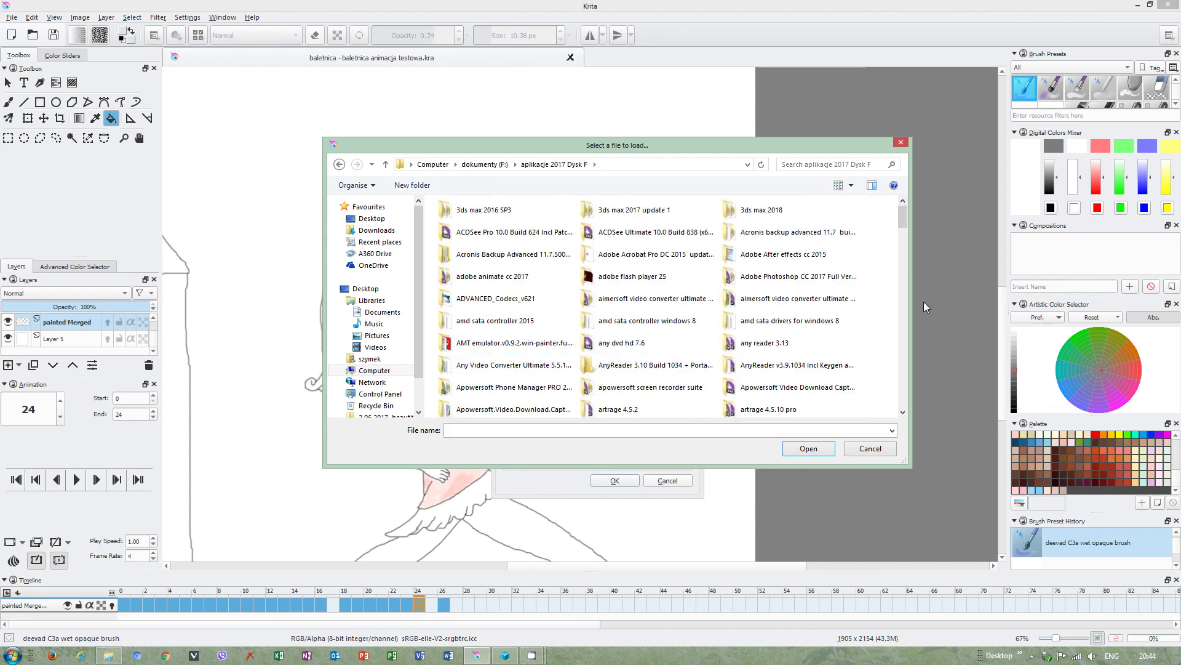
{"action": "left_click_drag", "start_coordinate": [906, 218], "coordinate": [904, 268]}
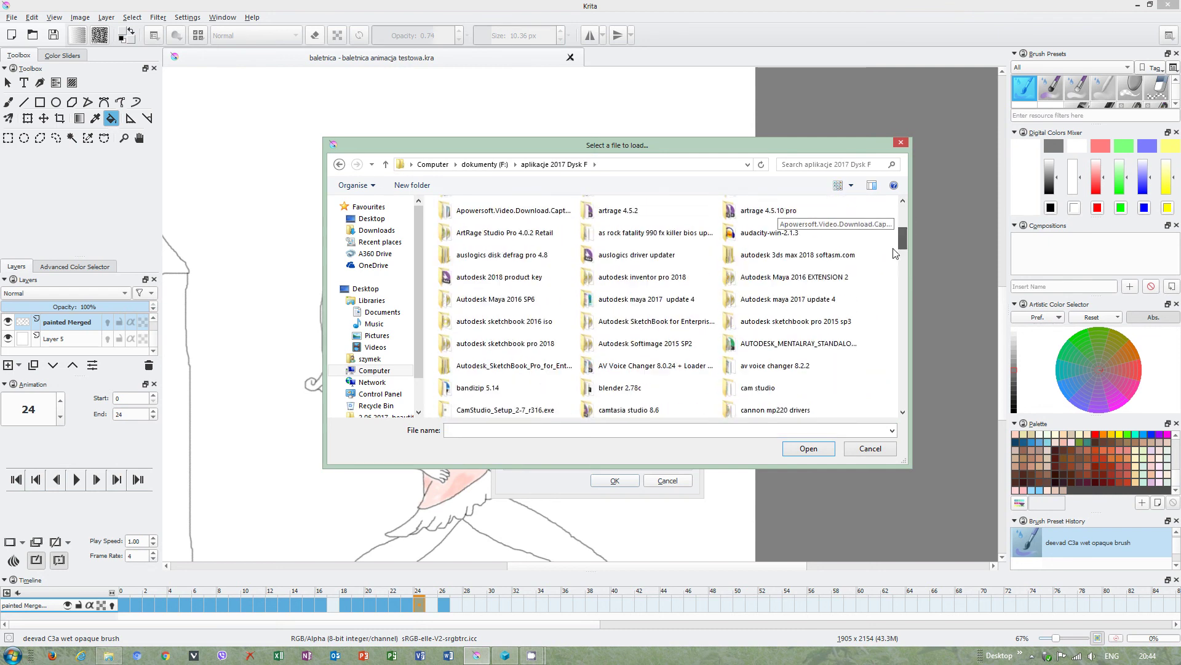
{"action": "double_click", "coordinate": [786, 312]}
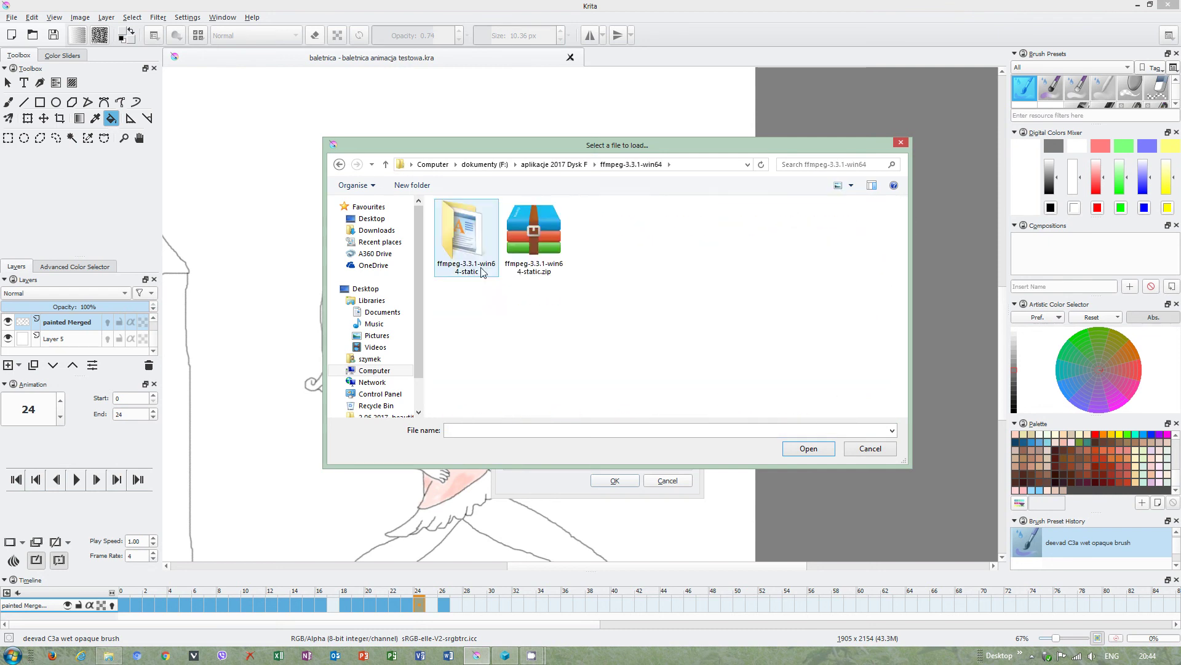
{"action": "double_click", "coordinate": [466, 231]}
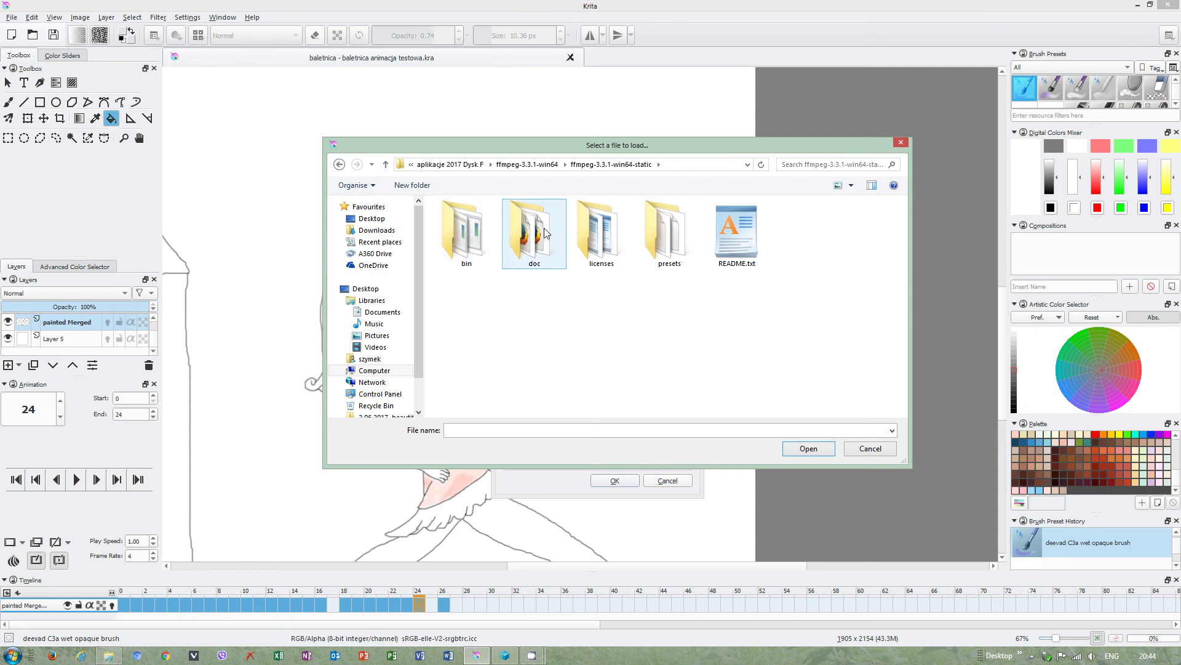
{"action": "double_click", "coordinate": [456, 245]}
{"action": "left_click", "coordinate": [819, 450]}
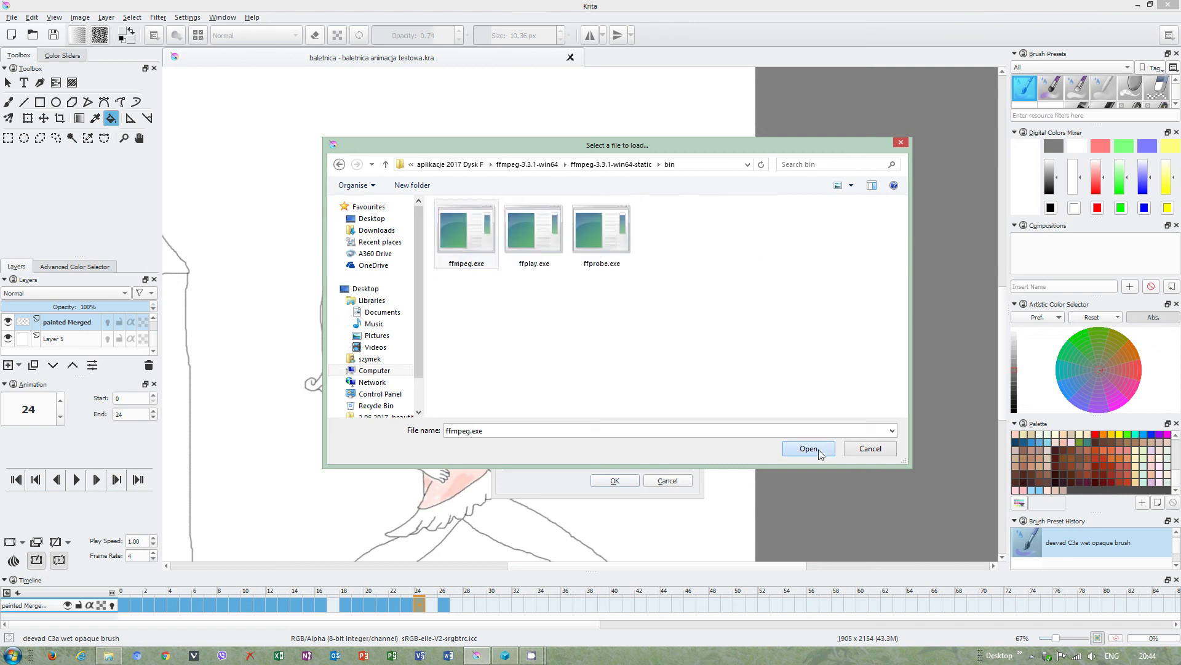
- Set the render output to running lady 2.mp4 in dokumenty (F:)\krita project
{"action": "left_click", "coordinate": [819, 449]}
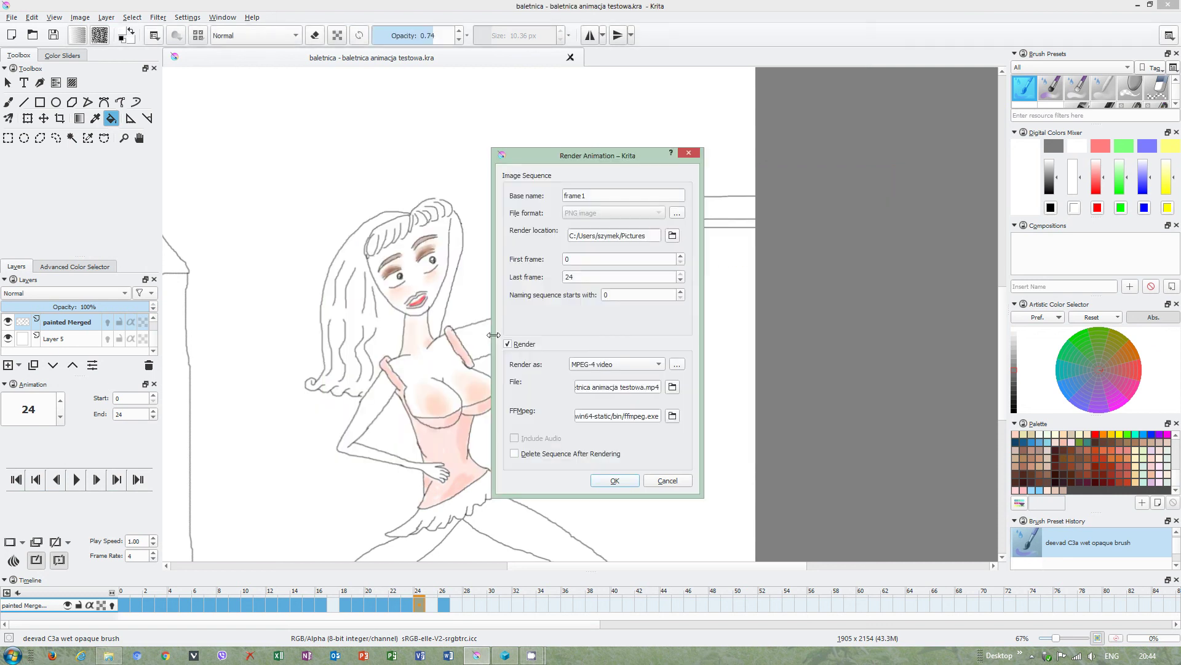
{"action": "left_click", "coordinate": [675, 388]}
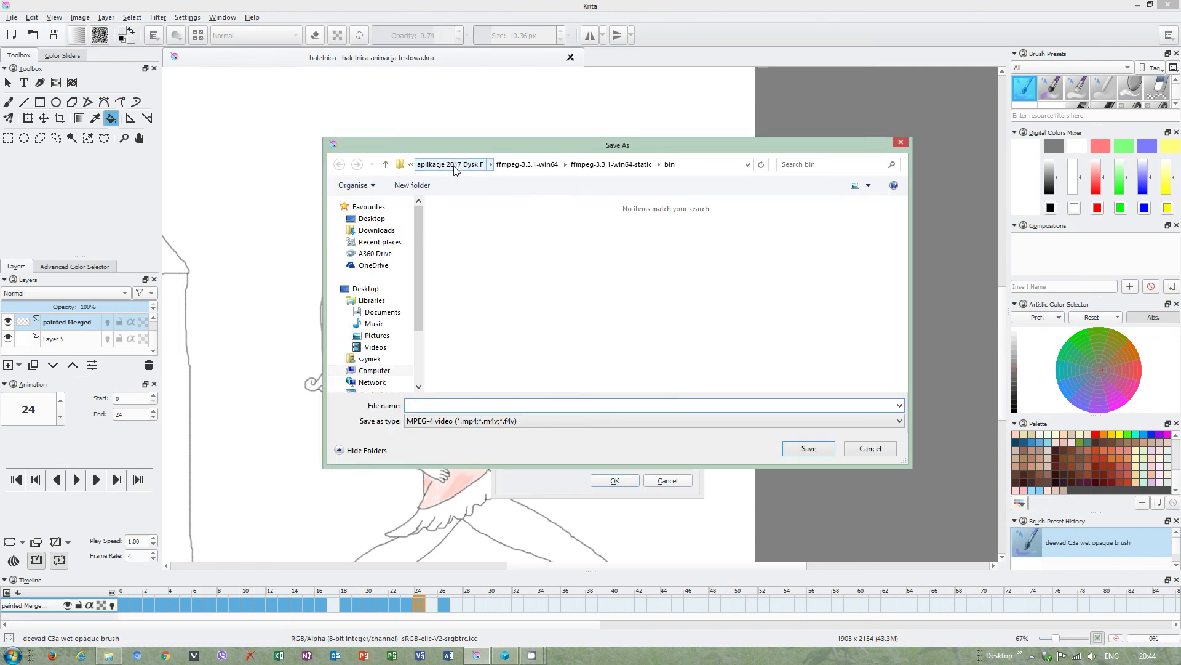
{"action": "left_click", "coordinate": [449, 164]}
{"action": "left_click", "coordinate": [485, 164]}
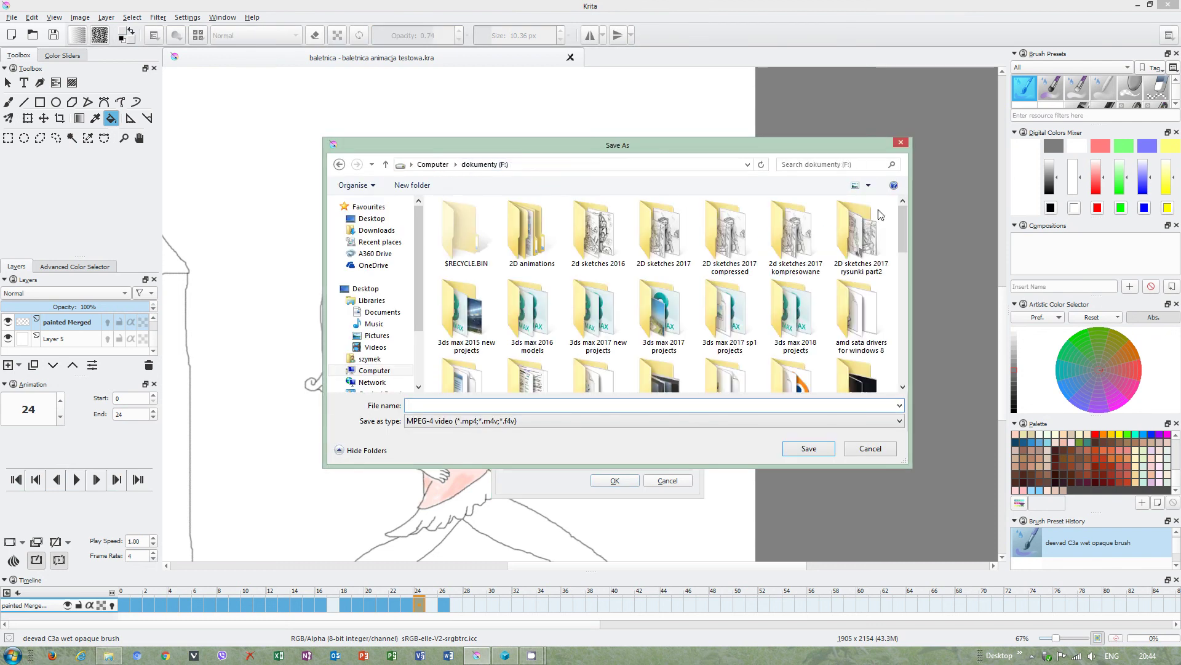
{"action": "left_click_drag", "start_coordinate": [901, 221], "coordinate": [895, 303]}
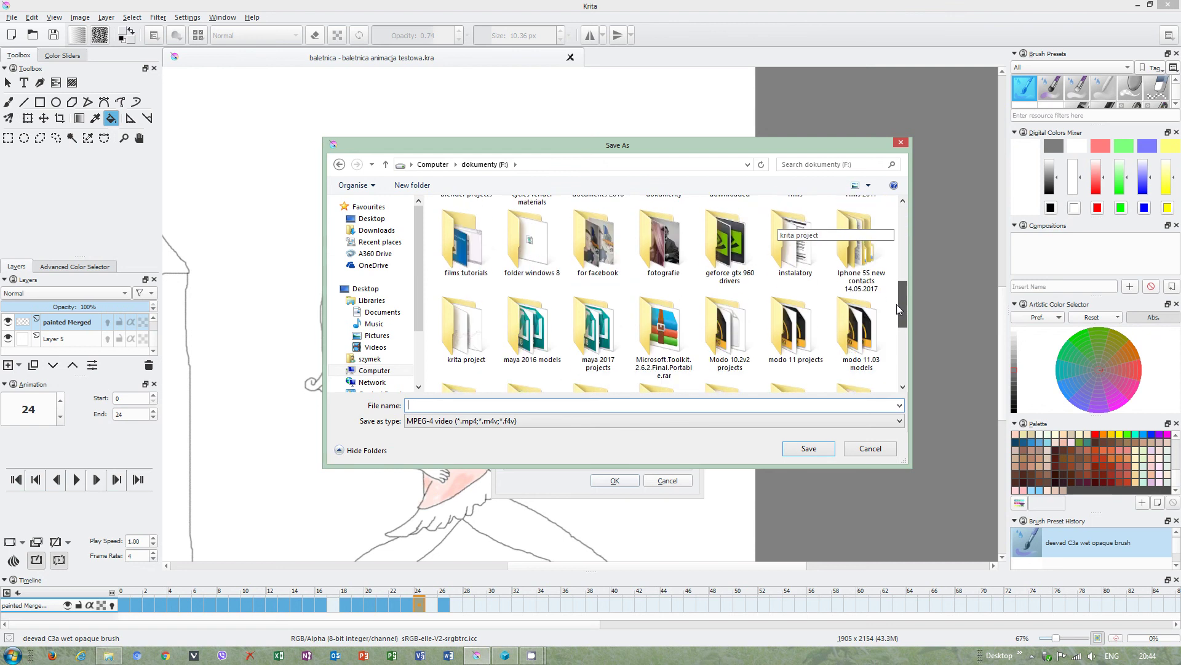
{"action": "left_click", "coordinate": [473, 342]}
{"action": "double_click", "coordinate": [472, 343]}
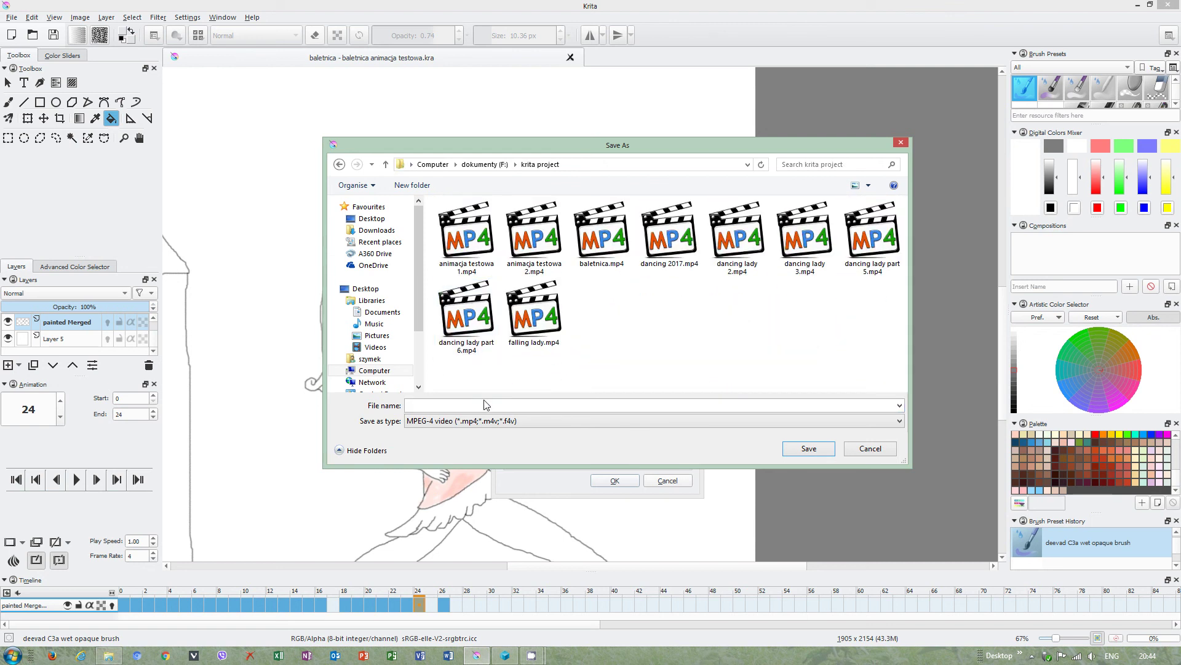
{"action": "left_click", "coordinate": [479, 407]}
{"action": "type", "text": "running lady 2"}
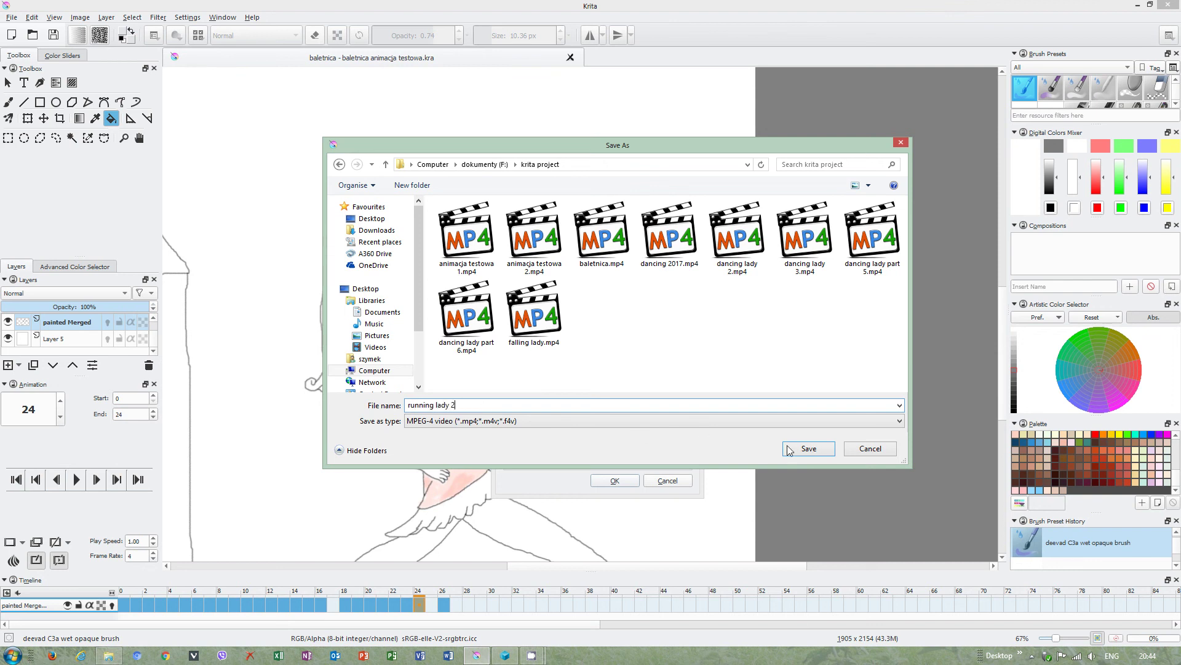
{"action": "left_click", "coordinate": [789, 450]}
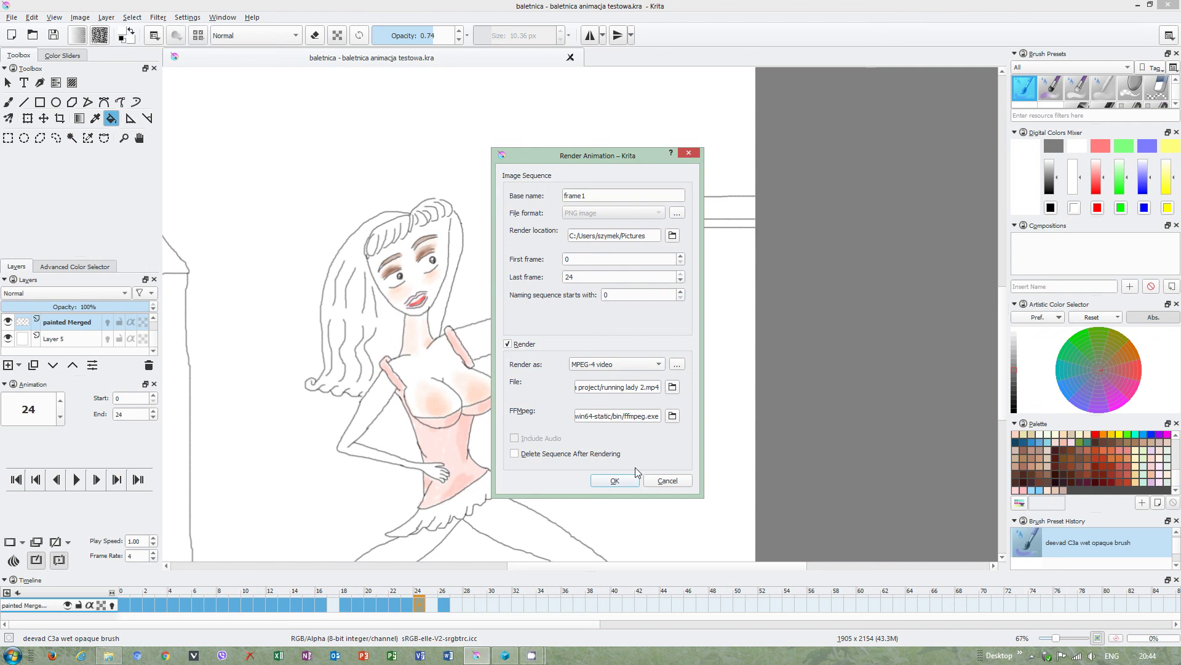
- Start the render, allowing the old frame images to be deleted
{"action": "left_click", "coordinate": [614, 481]}
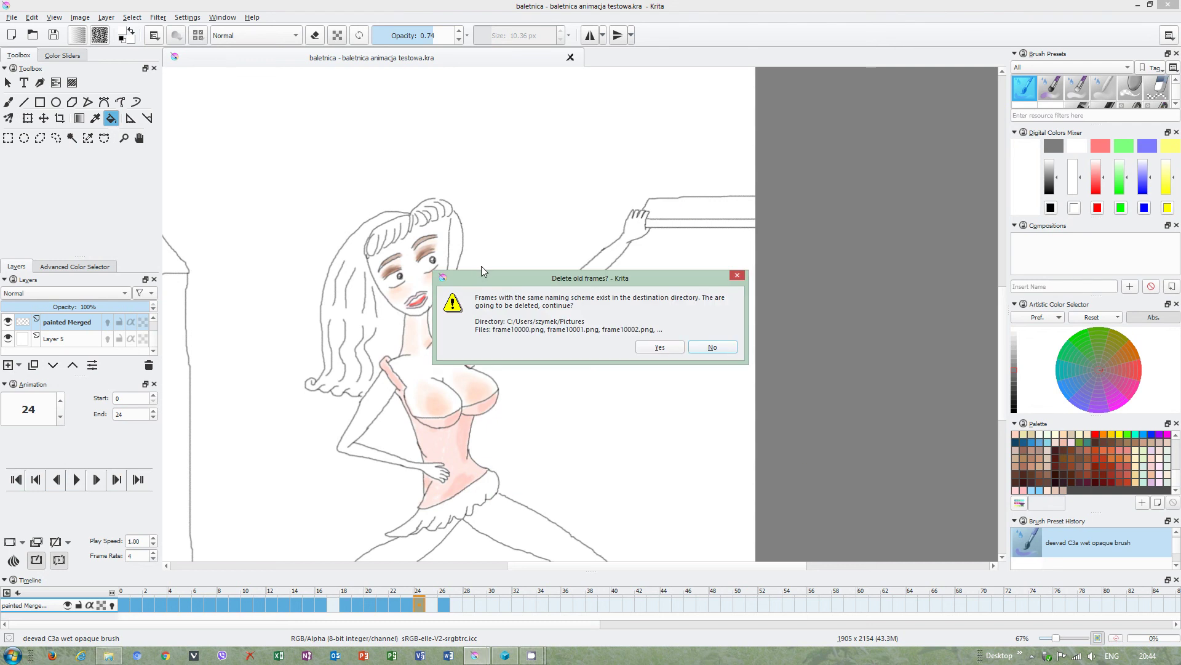
{"action": "left_click", "coordinate": [654, 348]}
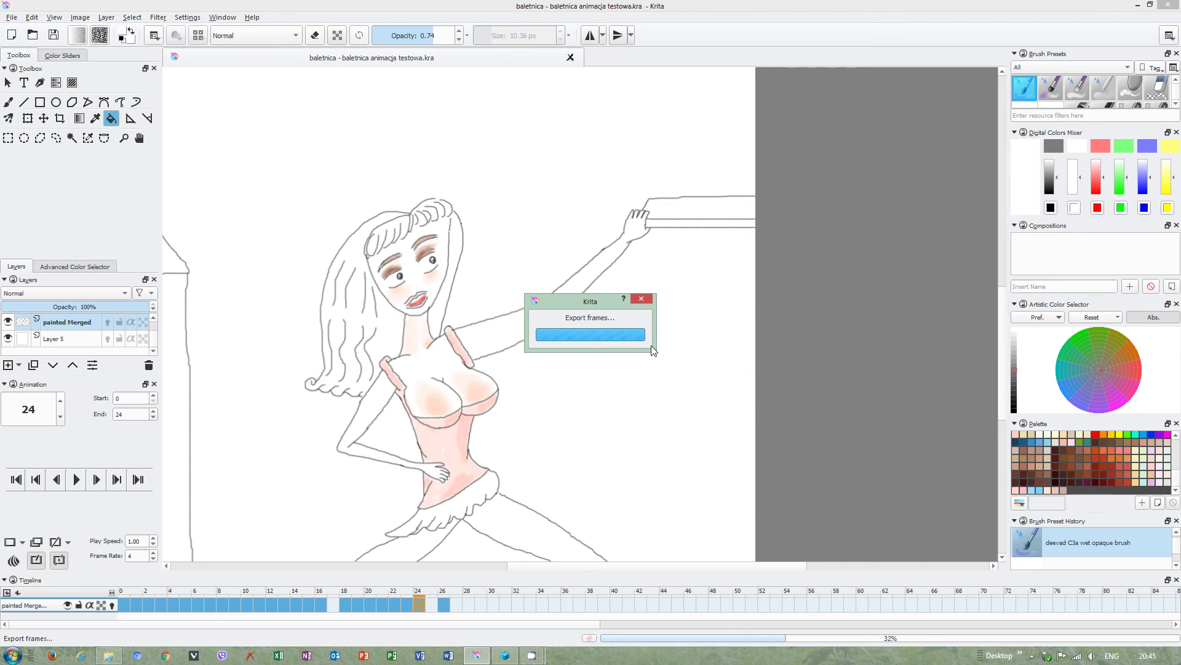
{"action": "left_click", "coordinate": [109, 655]}
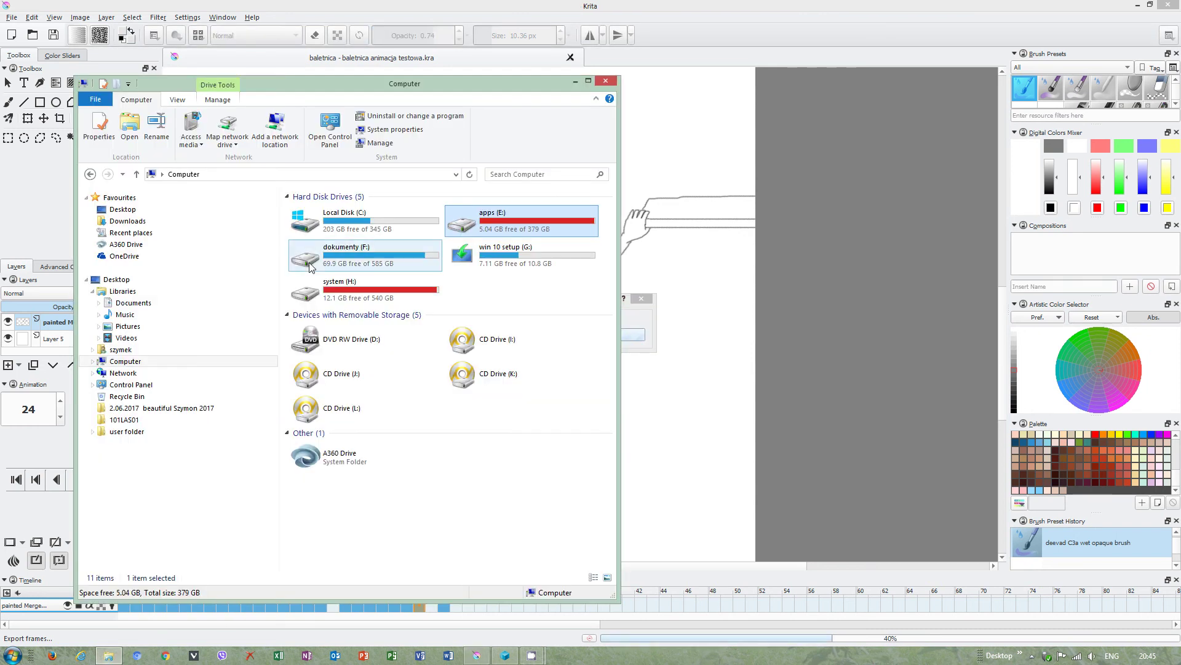
- Open running lady 2.mp4 from dokumenty (F:)\krita project once rendering finishes
{"action": "double_click", "coordinate": [407, 259]}
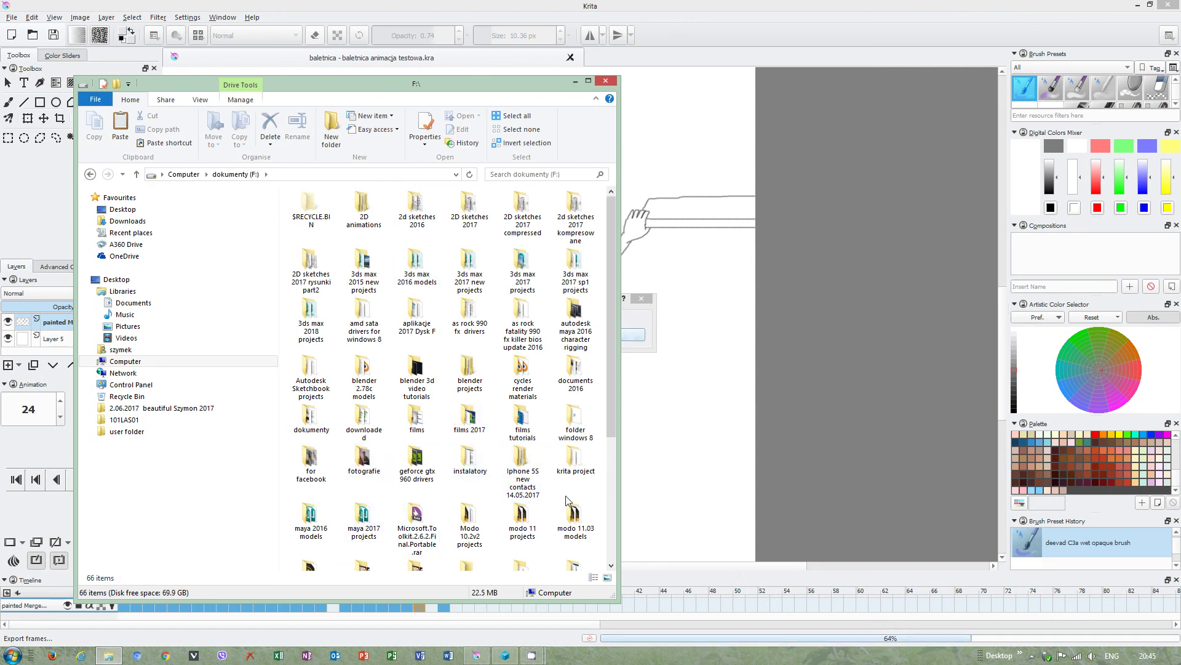
{"action": "double_click", "coordinate": [575, 459]}
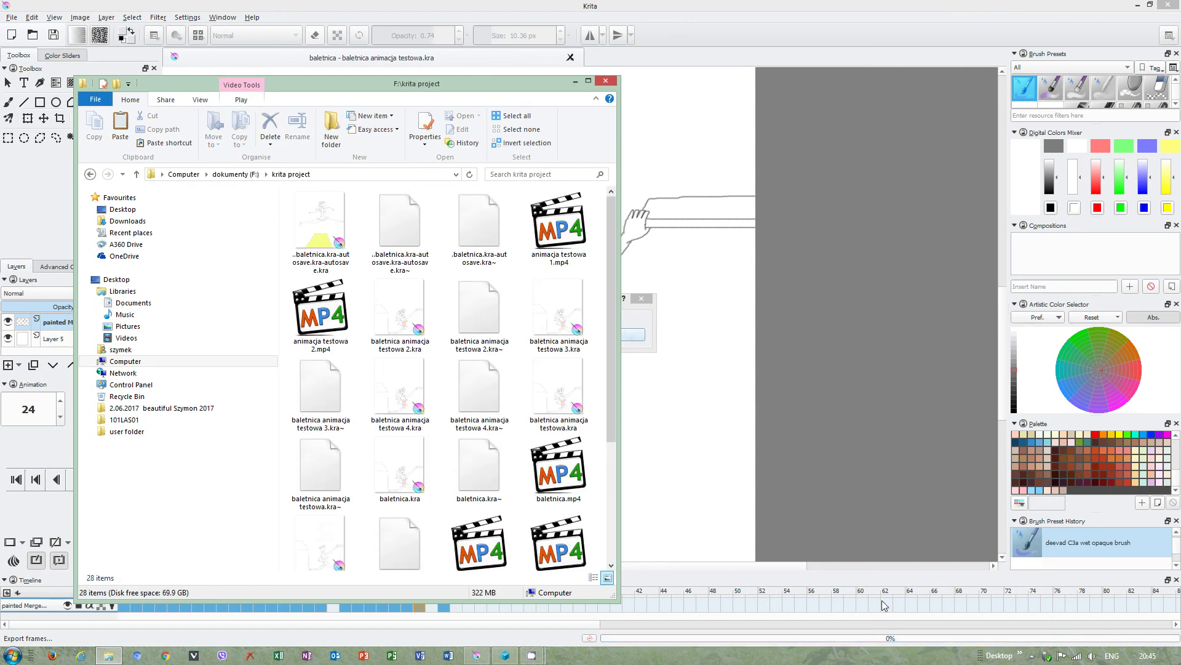
{"action": "scroll", "coordinate": [565, 444], "scroll_direction": "down", "scroll_amount": 2}
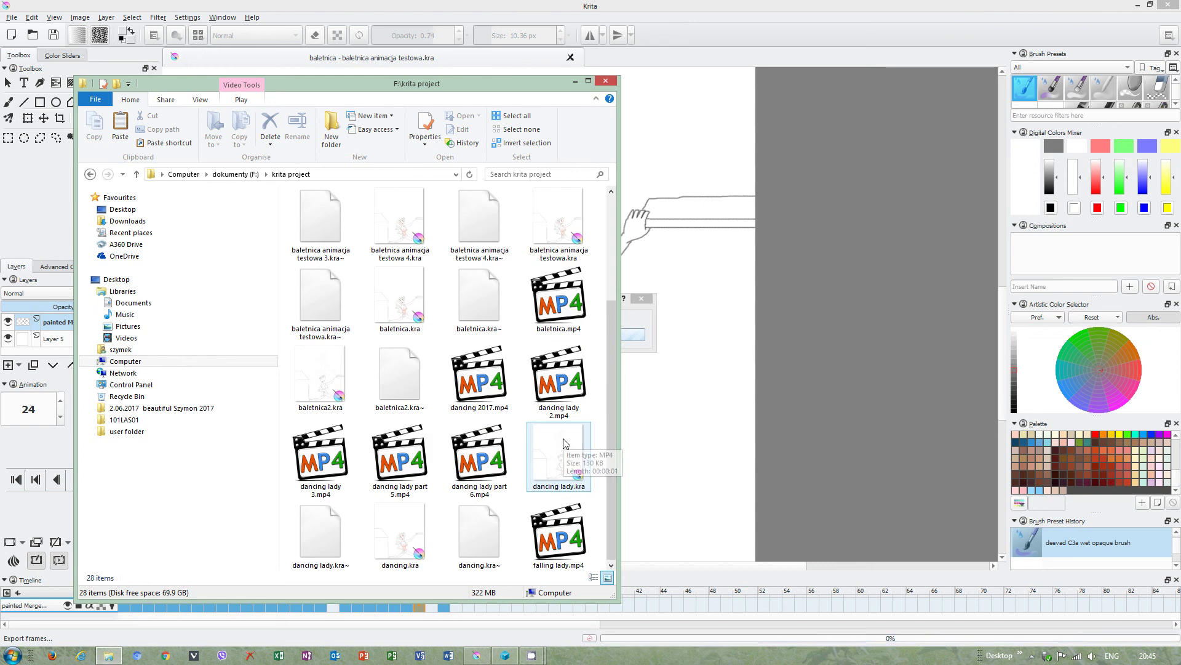
{"action": "left_click", "coordinate": [647, 344]}
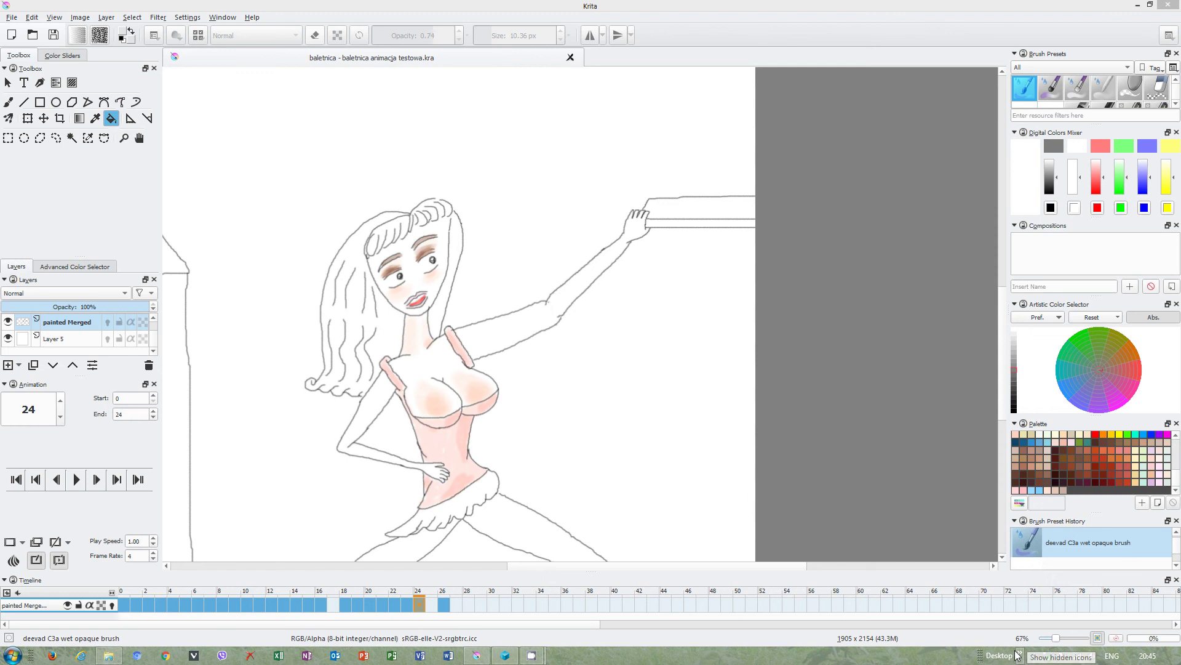
{"action": "left_click", "coordinate": [117, 658]}
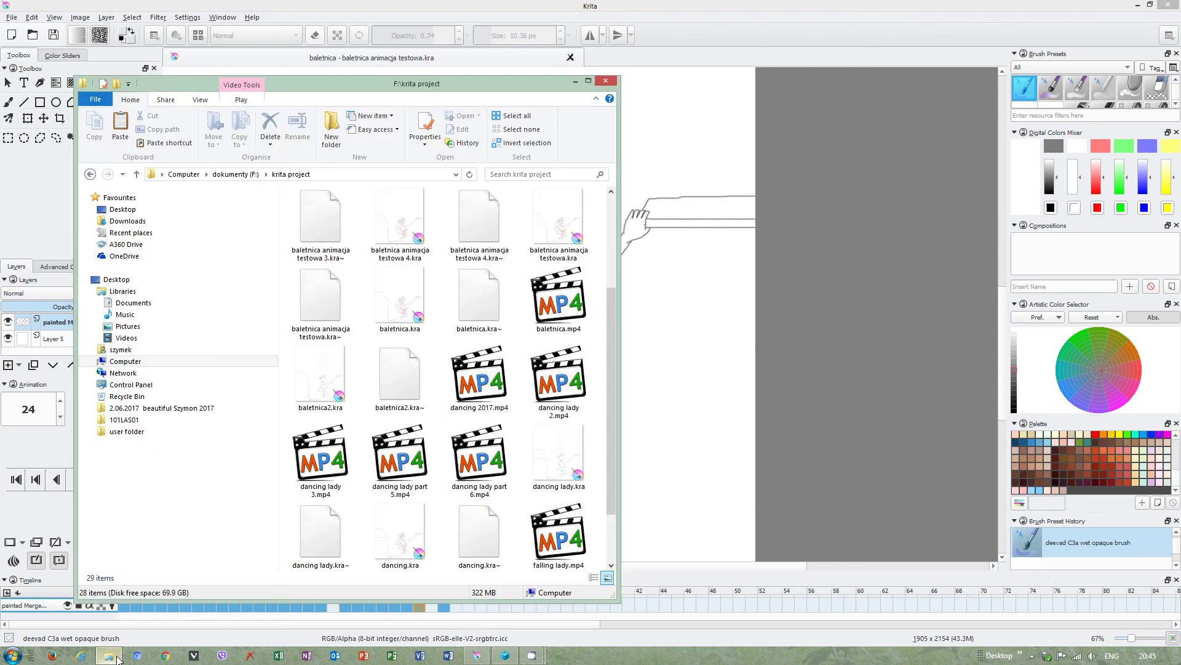
{"action": "left_click", "coordinate": [344, 528]}
{"action": "key", "text": "ctrl+c"}
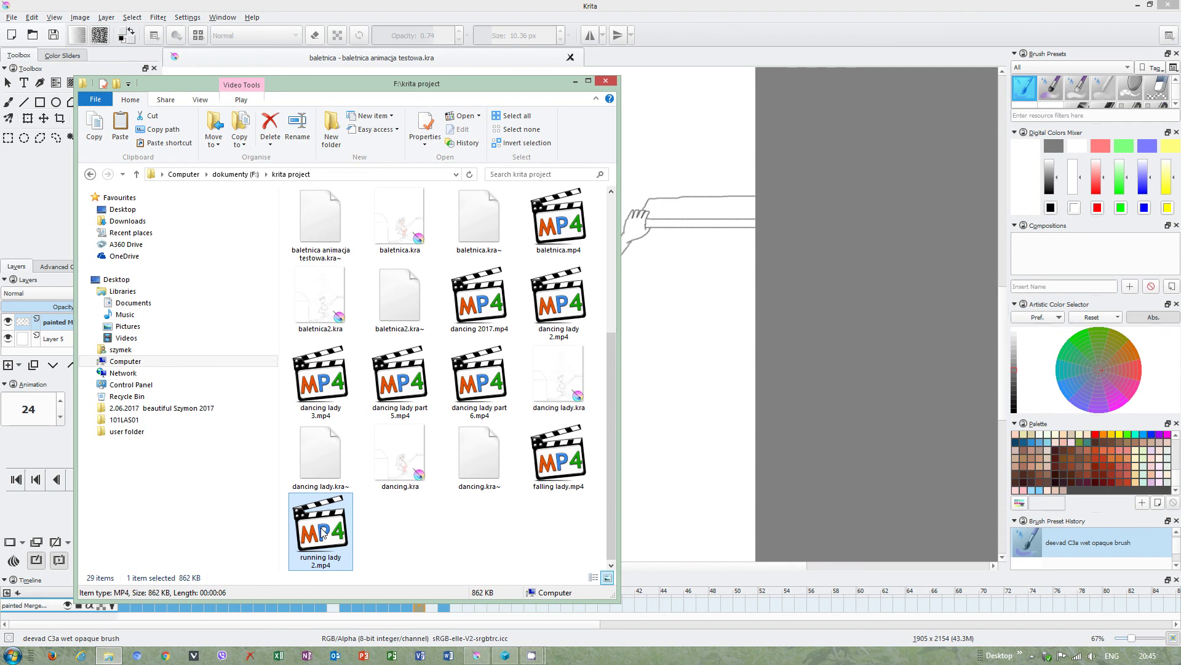
{"action": "double_click", "coordinate": [322, 534]}
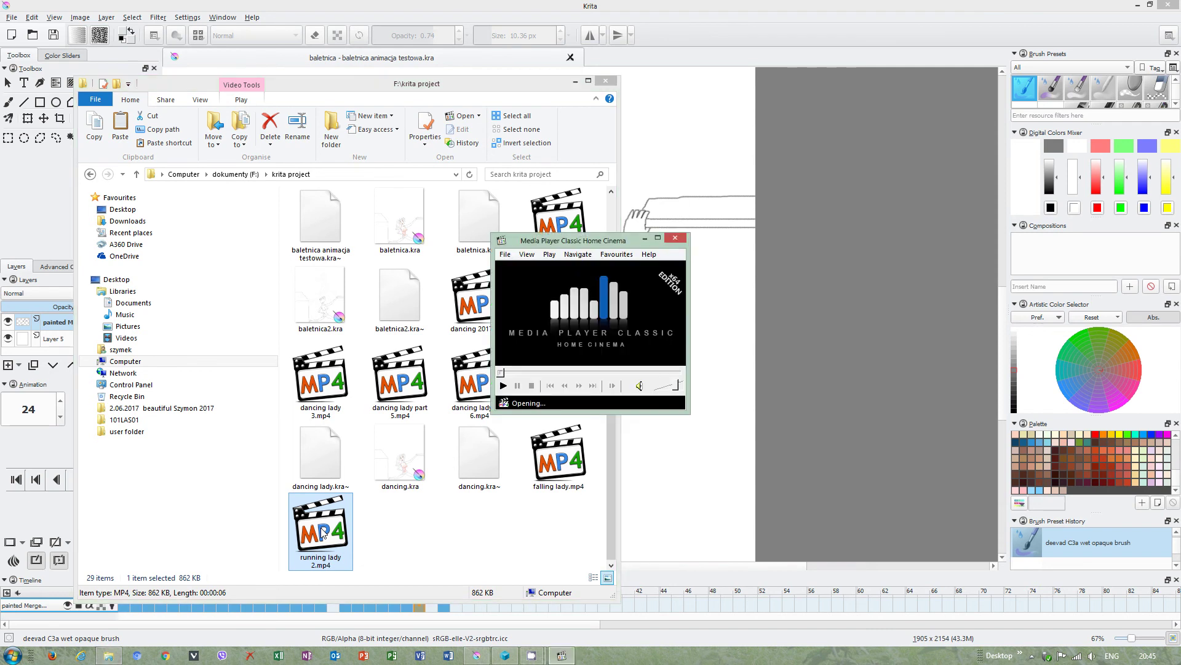
- Minimize File Explorer, watch running lady 2.mp4, then close Media Player Classic
{"action": "left_click", "coordinate": [574, 82]}
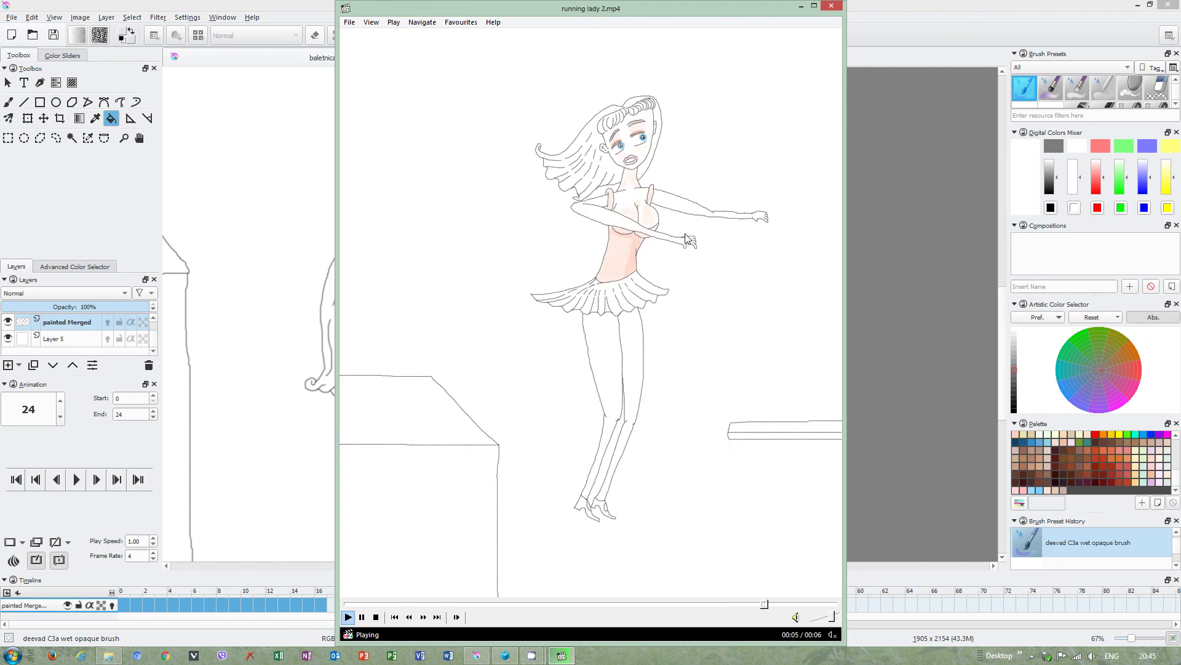
{"action": "left_click", "coordinate": [832, 7]}
{"action": "mouse_move", "coordinate": [532, 655]}
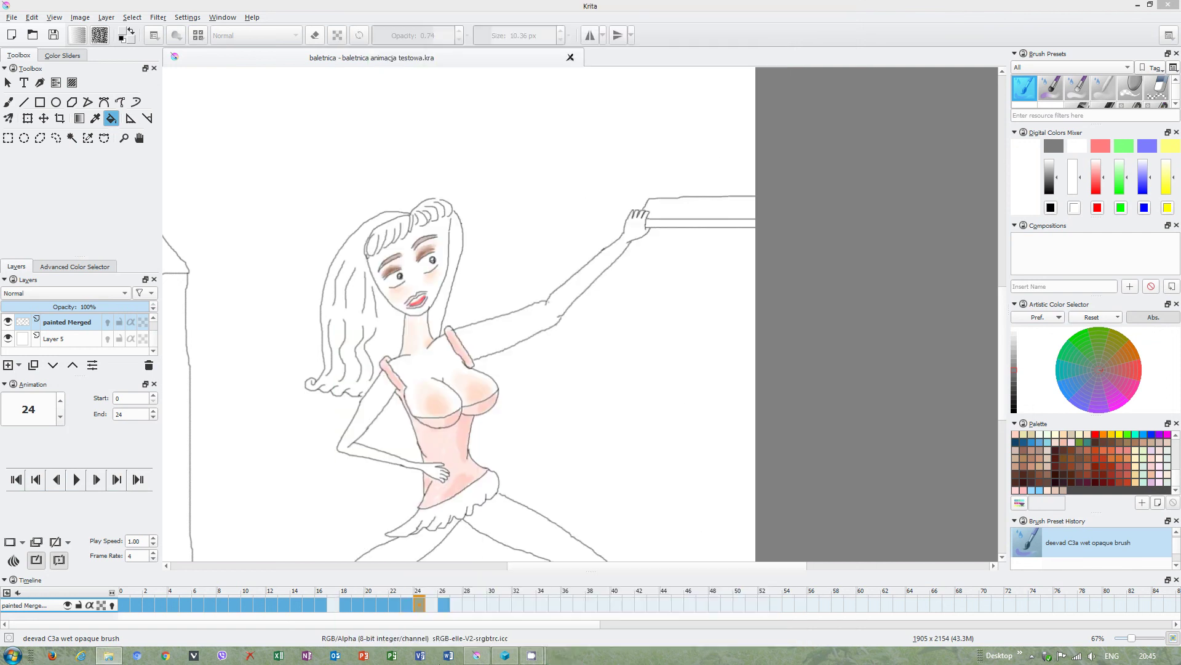